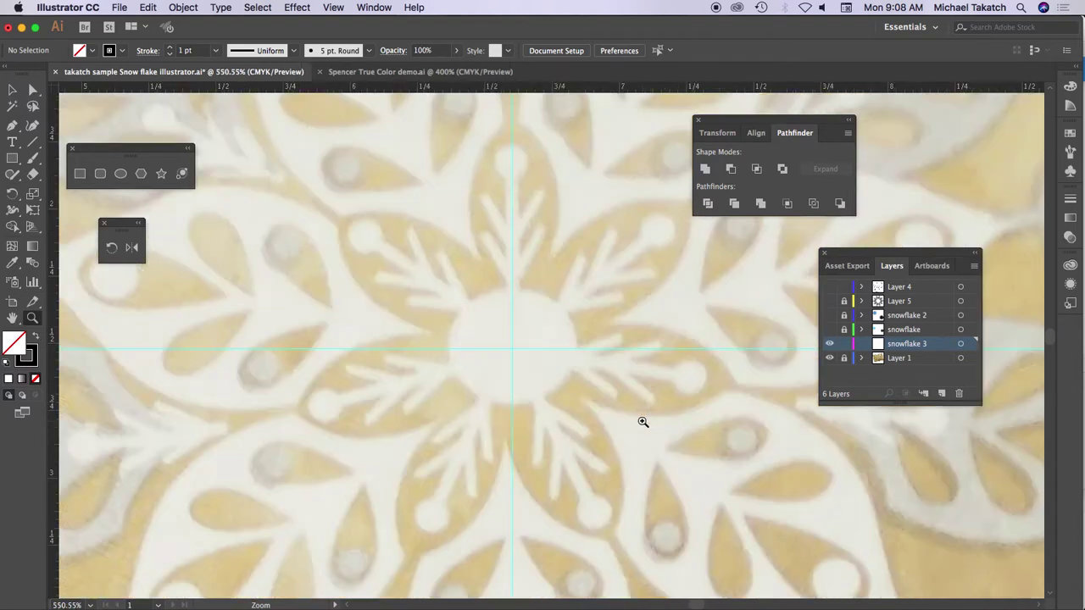
Draw a circle about 0.11 in wide over the dot at the tip of the top inner petal's sprig
drag(466, 148, 574, 320)
click(120, 173)
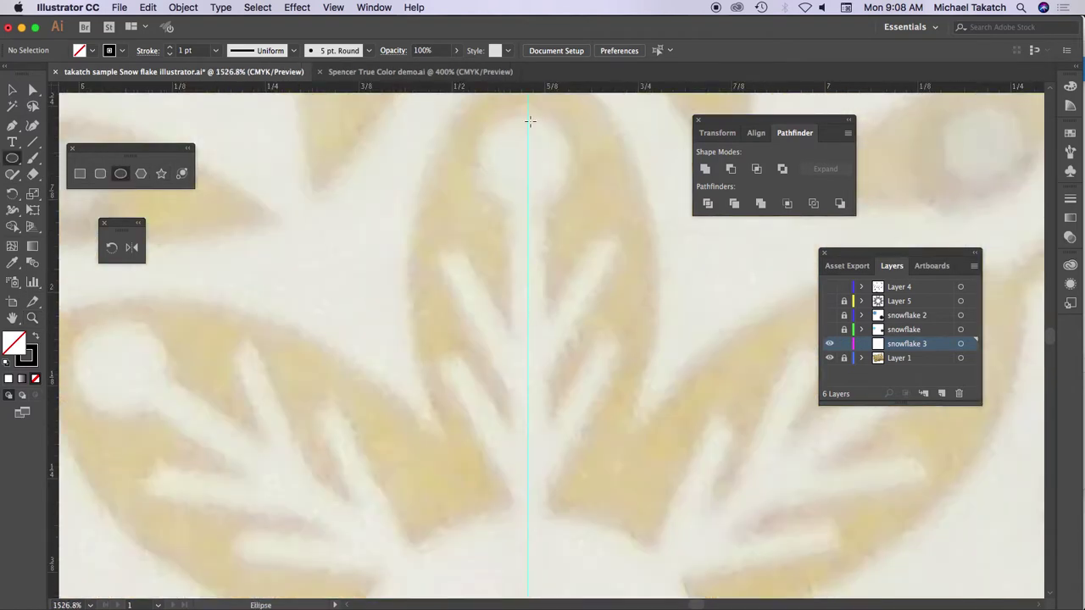
drag(488, 124, 569, 205)
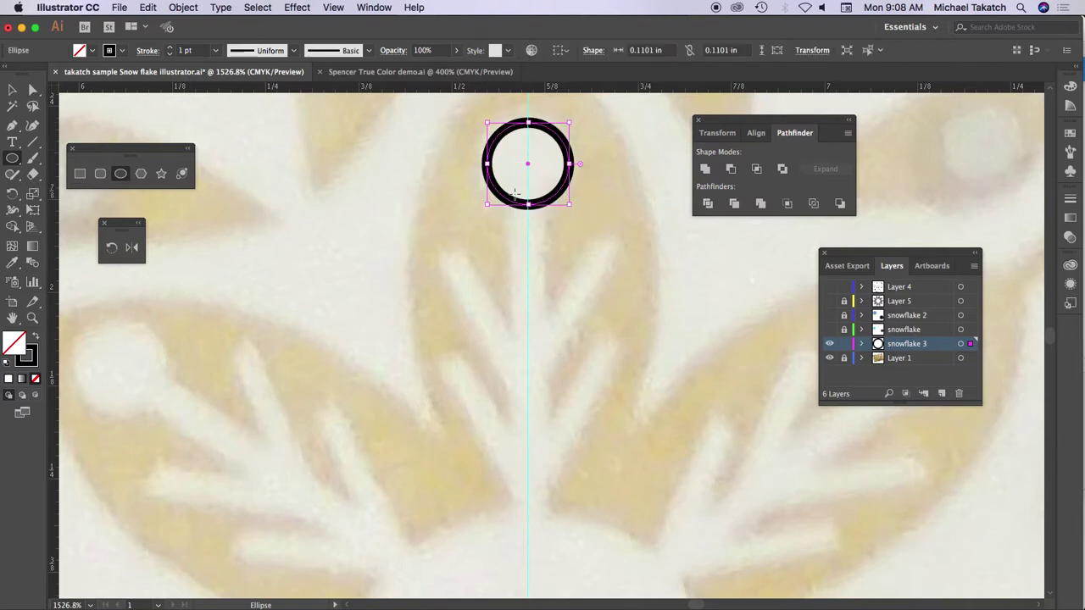
Draw a stem rectangle about 0.034 by 0.46 in from the circle down to the snowflake's centre disc, and centre-align both shapes horizontally
click(79, 173)
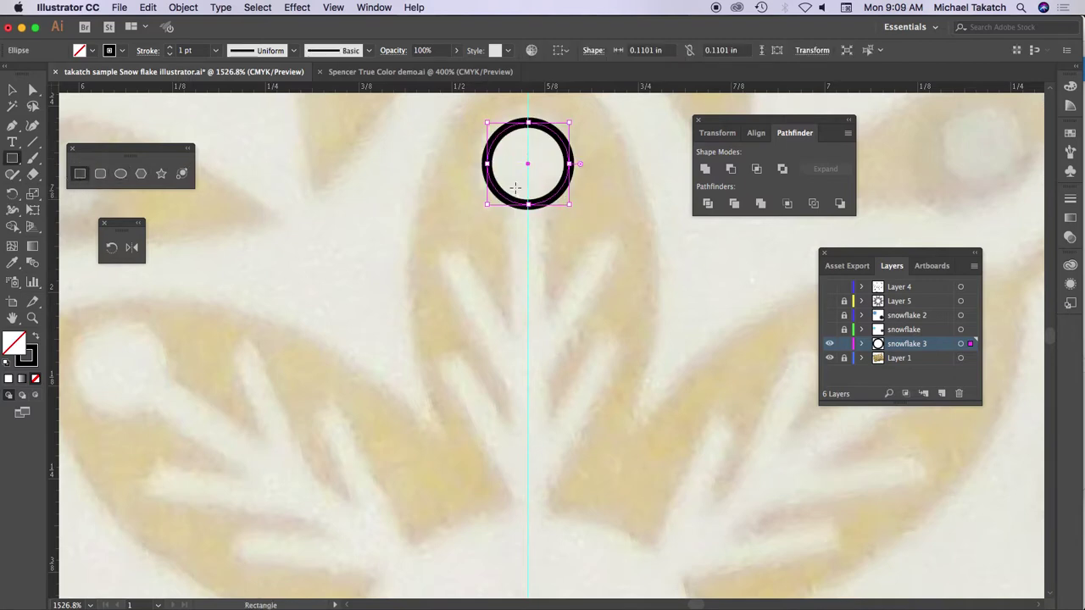
drag(512, 185, 543, 532)
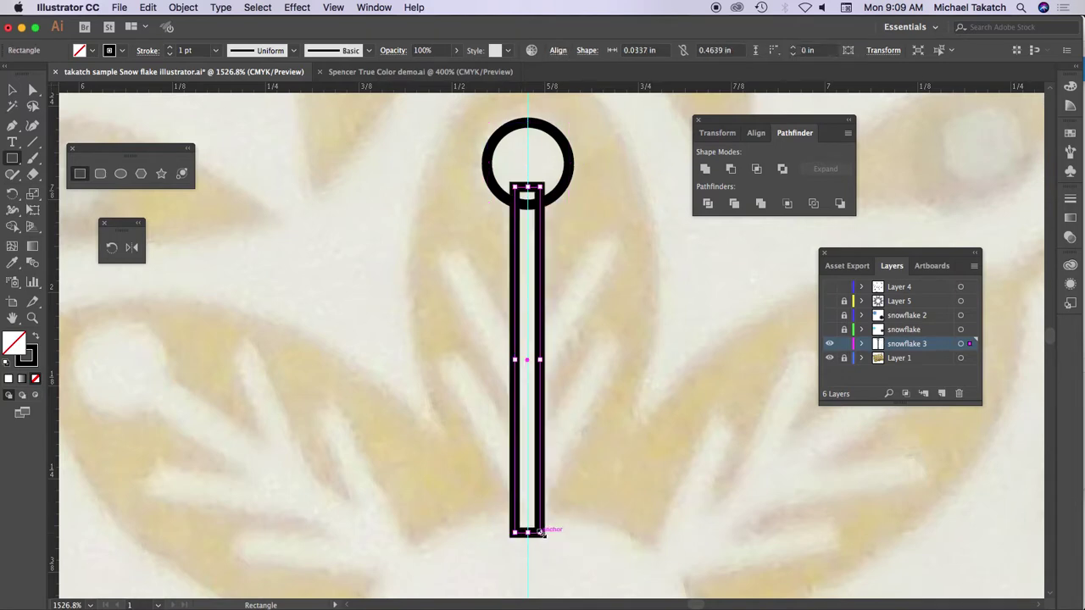
key(v)
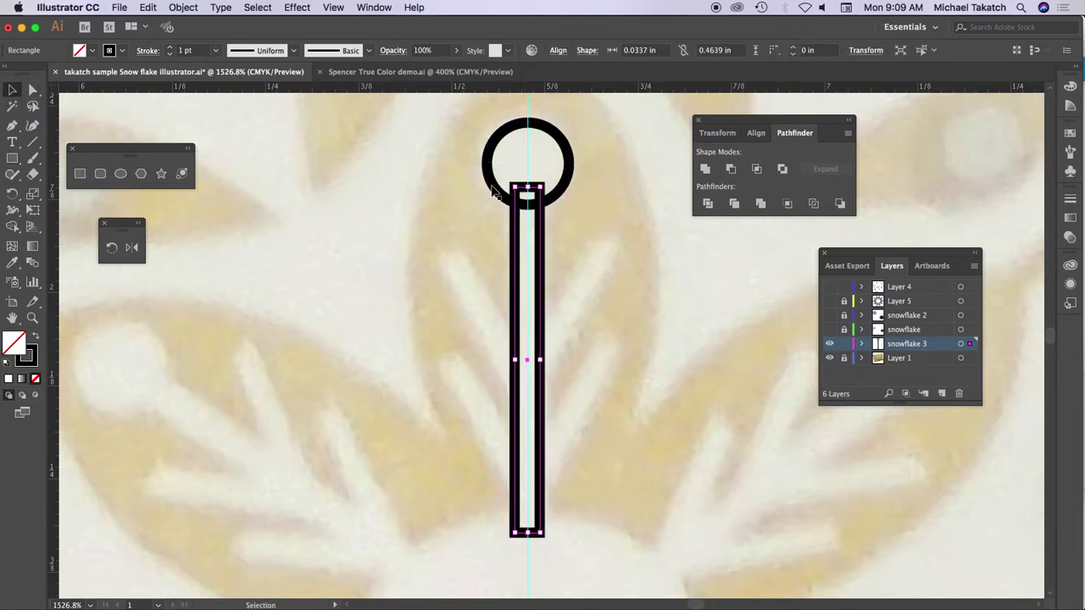
shift+click(494, 192)
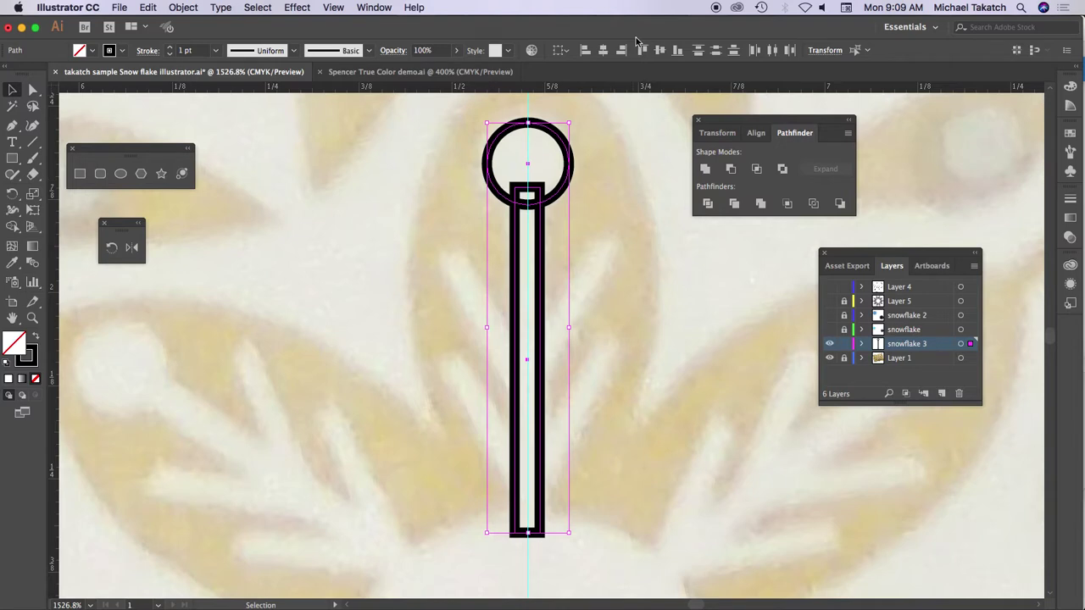
click(603, 50)
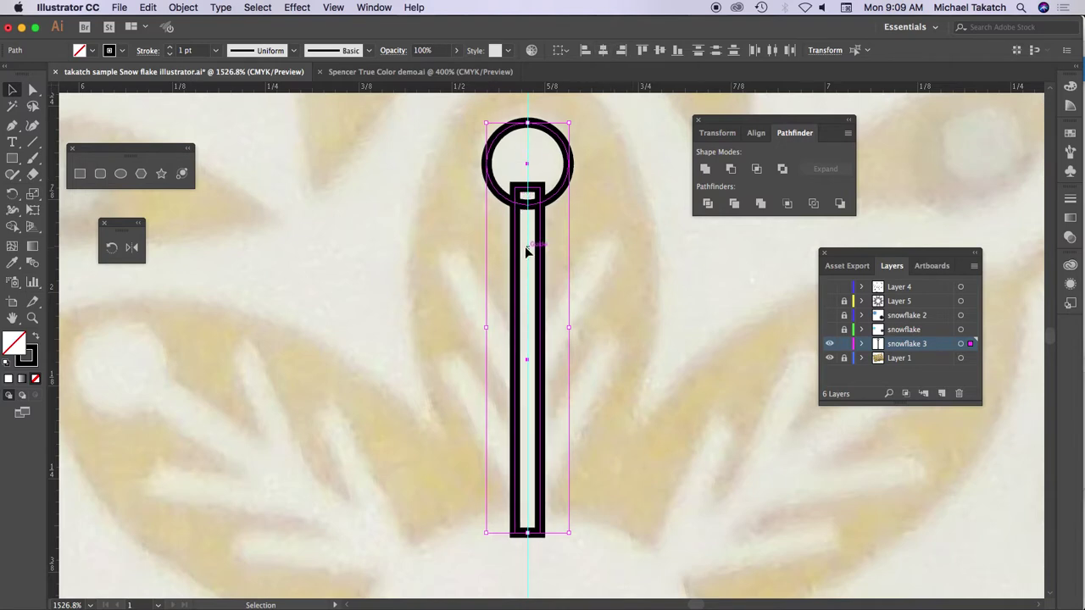
Draw a thin branch rectangle, then rotate, lengthen and place it over the upper-left branch so it is about 0.029 by 0.18 in
key(super+minus)
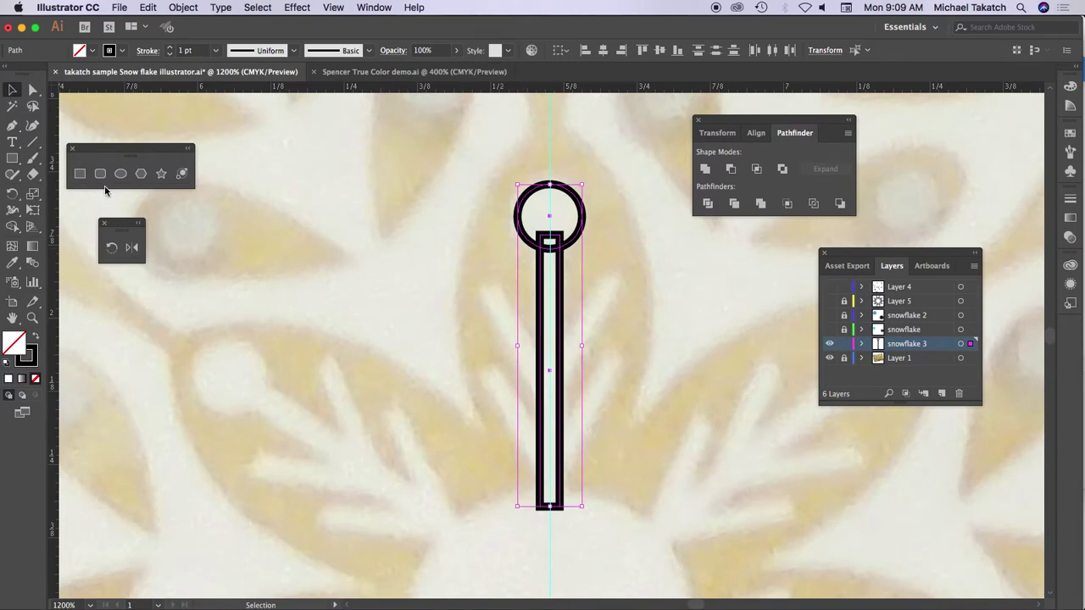
click(79, 173)
drag(477, 285, 498, 376)
key(v)
click(14, 90)
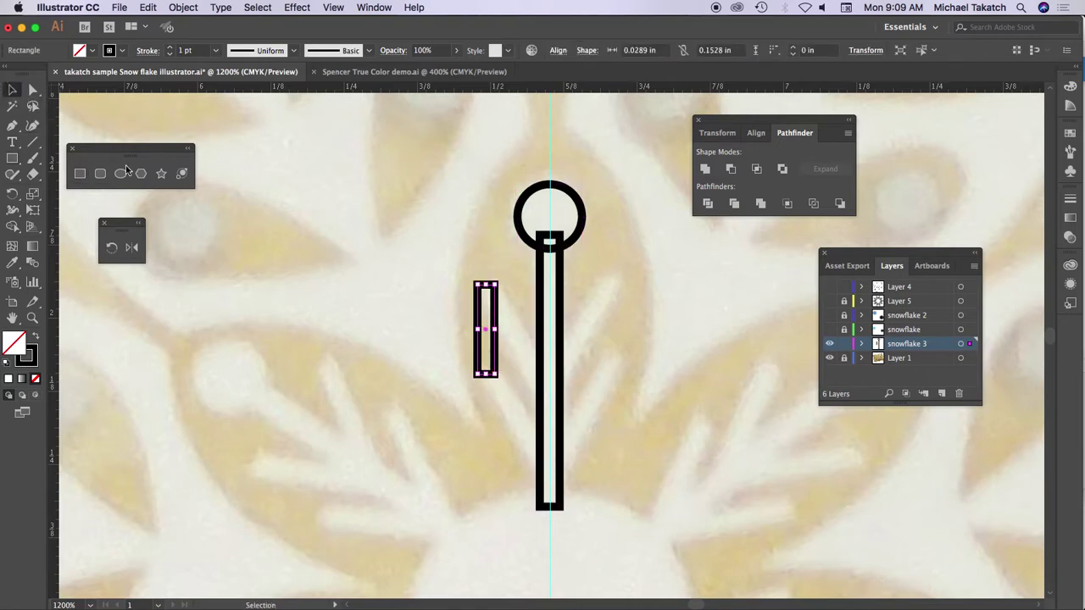
mouse_move(497, 345)
mouse_down()
mouse_move(531, 349)
mouse_move(557, 373)
mouse_move(546, 365)
mouse_move(551, 382)
mouse_up()
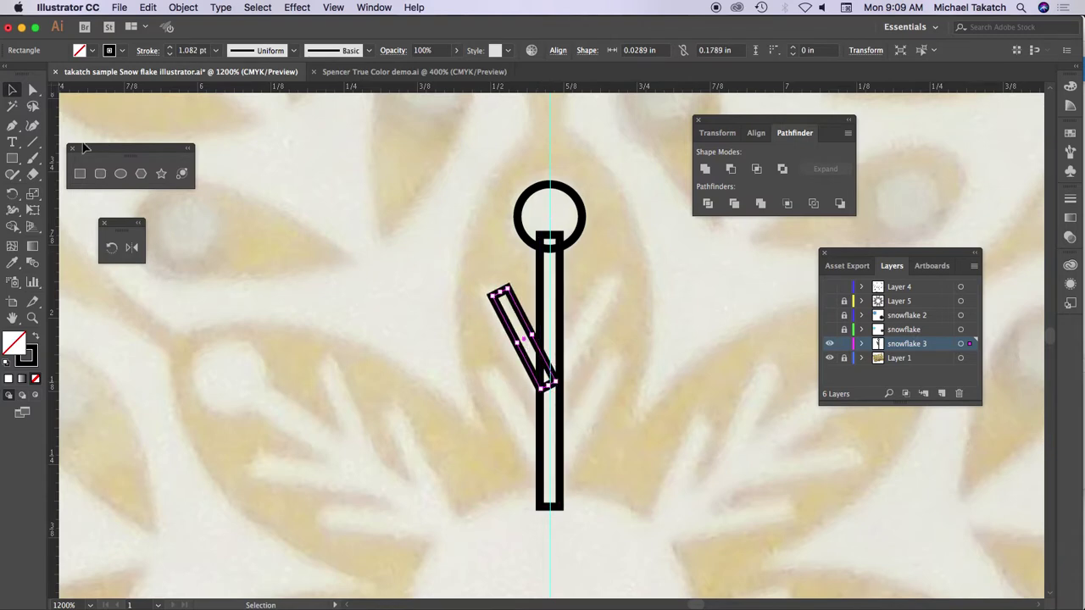
Duplicate the slanted branch straight down the stem over the traced sprig's lower-left branch
click(12, 158)
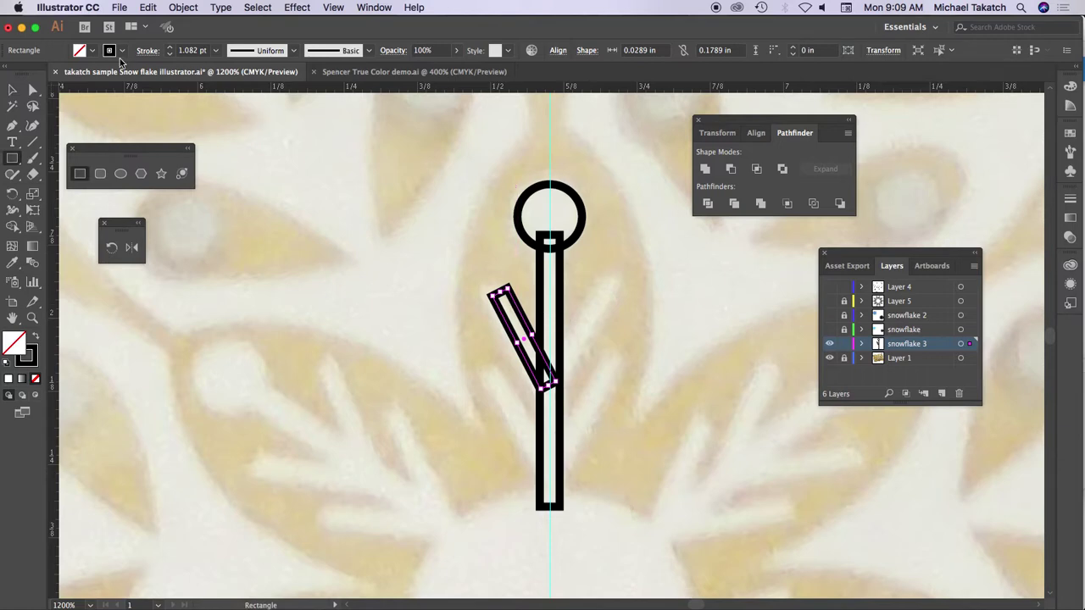
key(v)
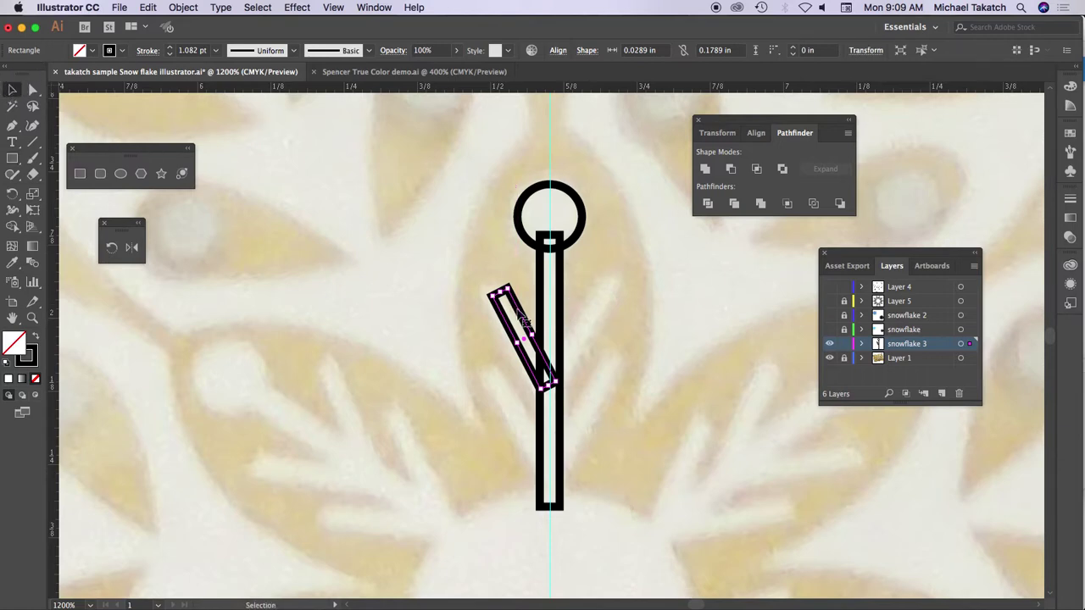
drag(521, 319, 518, 391)
Reflect a copy of both left branches across the vertical axis at the centre guide
drag(473, 274, 519, 428)
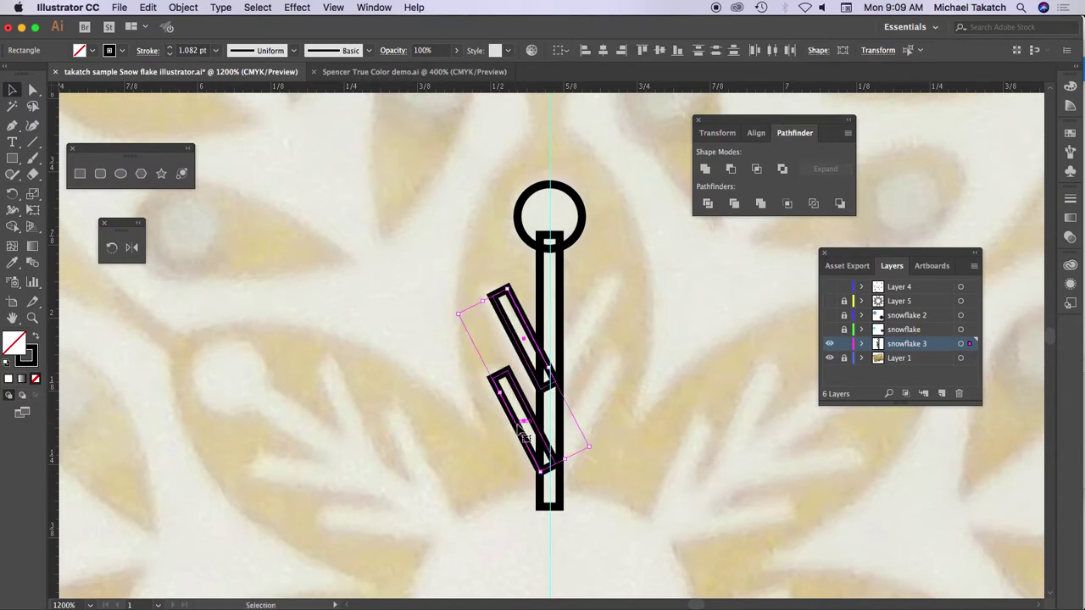
click(132, 247)
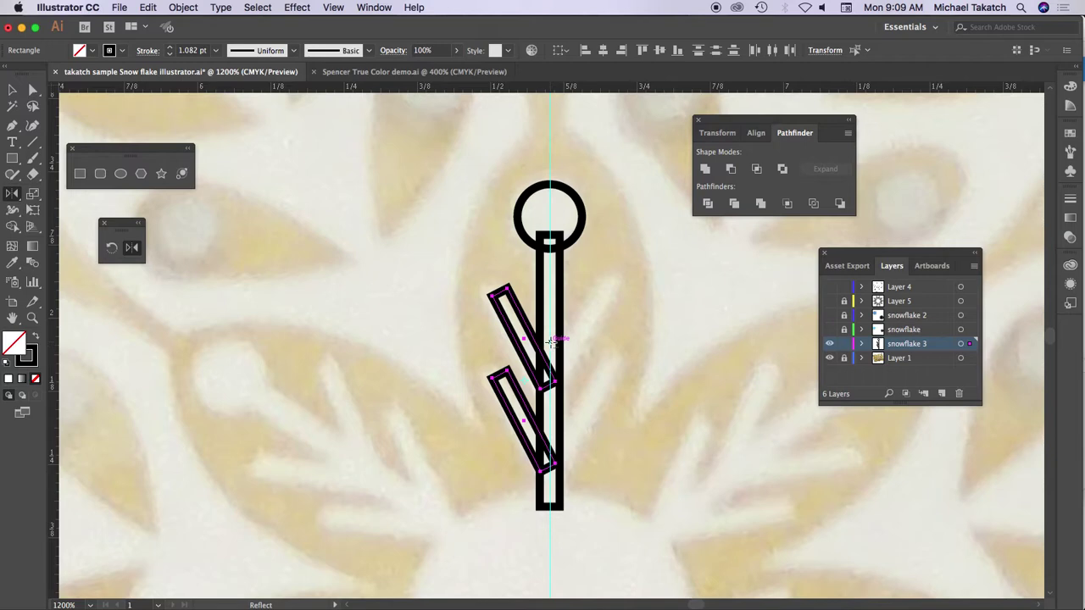
alt+click(550, 340)
click(660, 390)
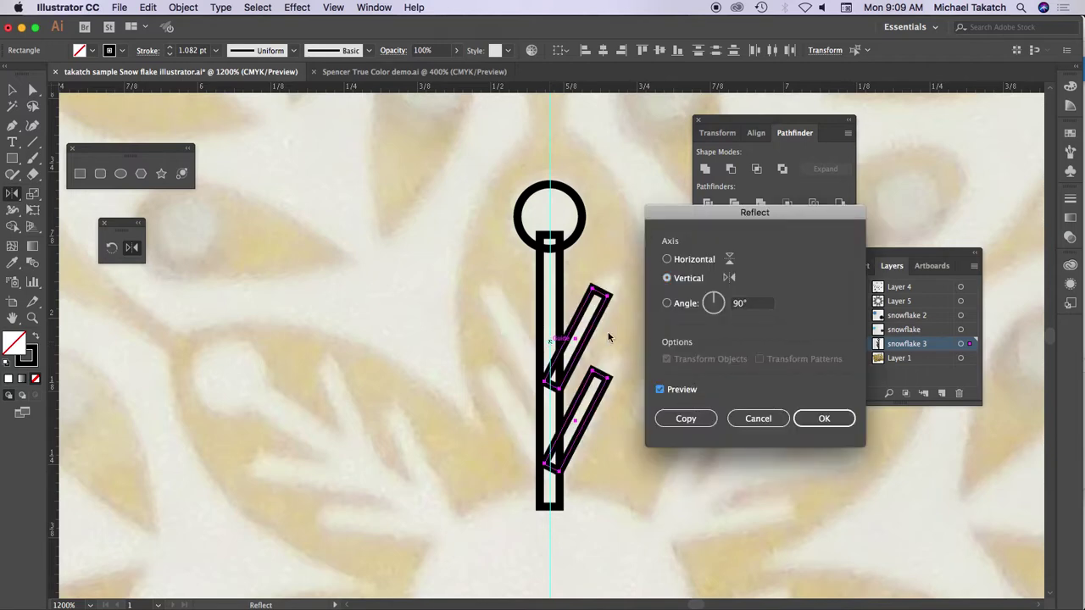
click(685, 418)
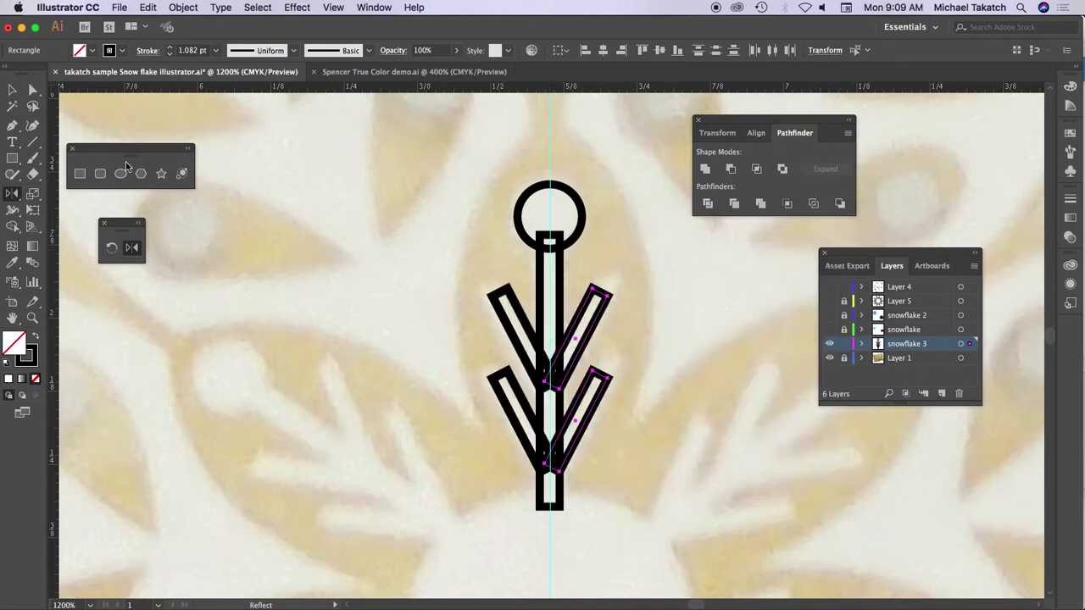
Select the circle, stem and all four branches and unite them into one sprig outline
click(12, 89)
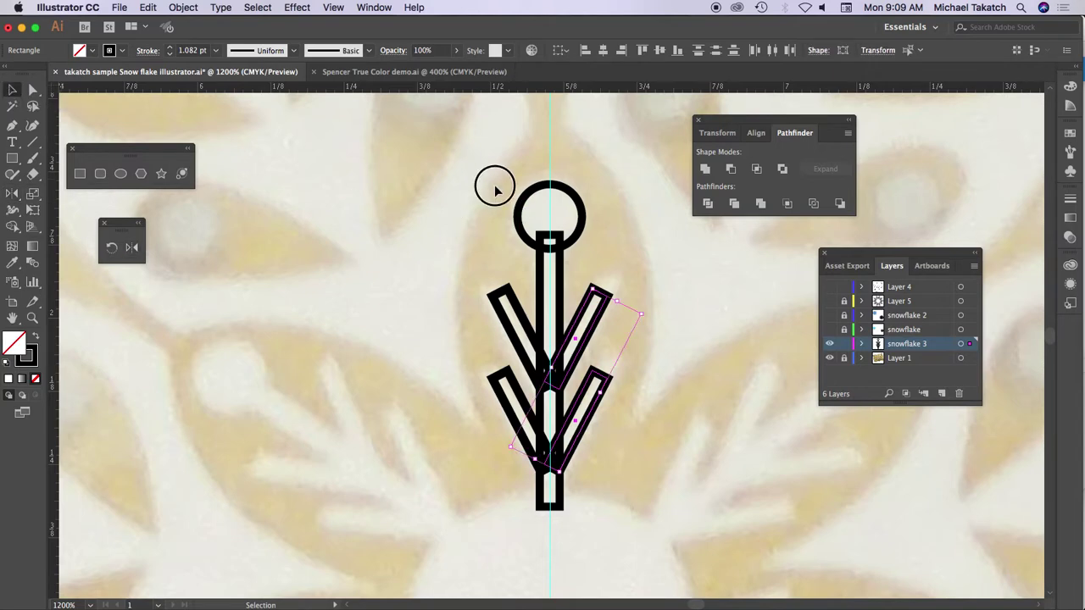
drag(495, 190, 635, 520)
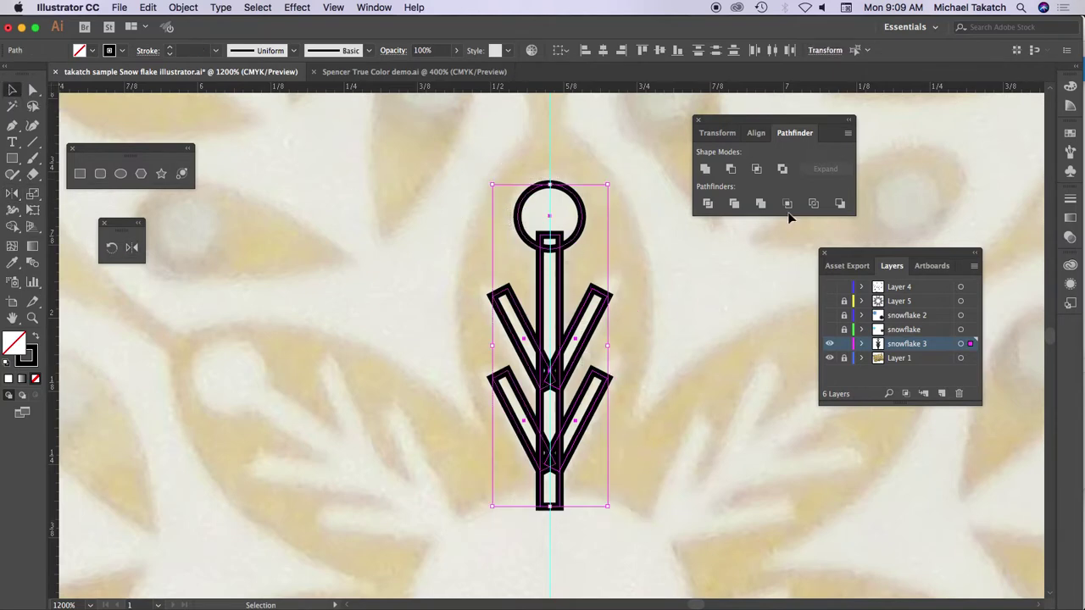
click(704, 169)
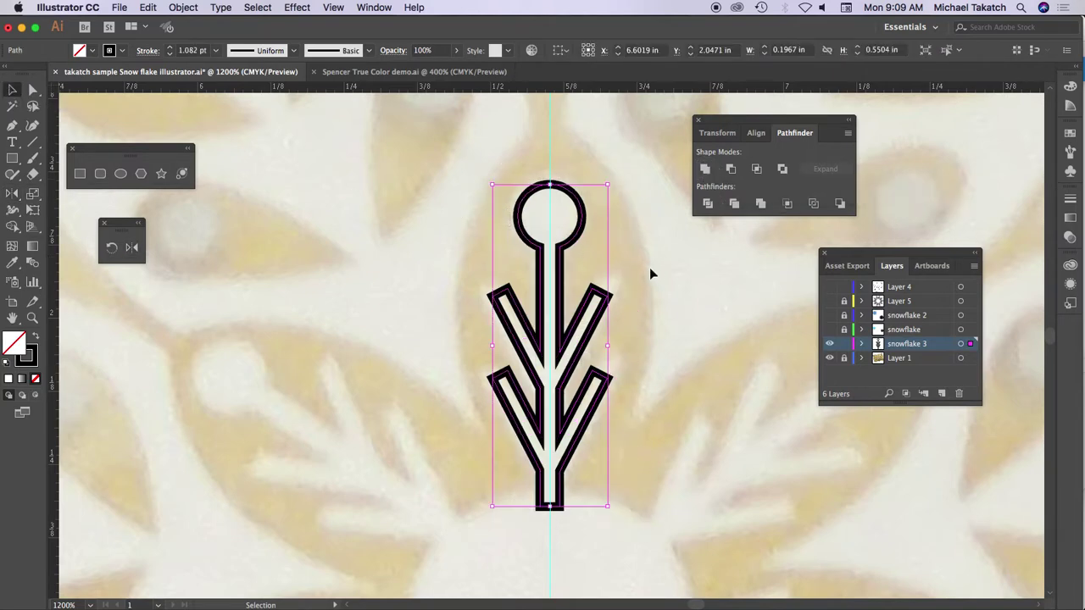
Duplicate the sprig straight up along the vertical guide onto the outer petal above, at a Y position of about 1.21 in
key(a)
key(super+minus)
key(super+minus)
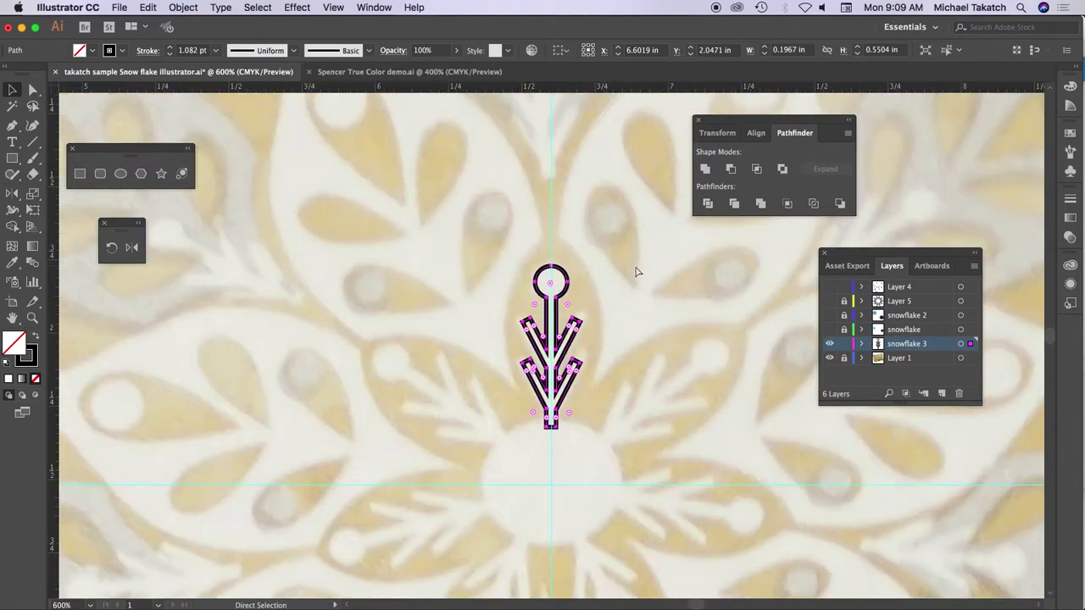
key(super+minus)
key(v)
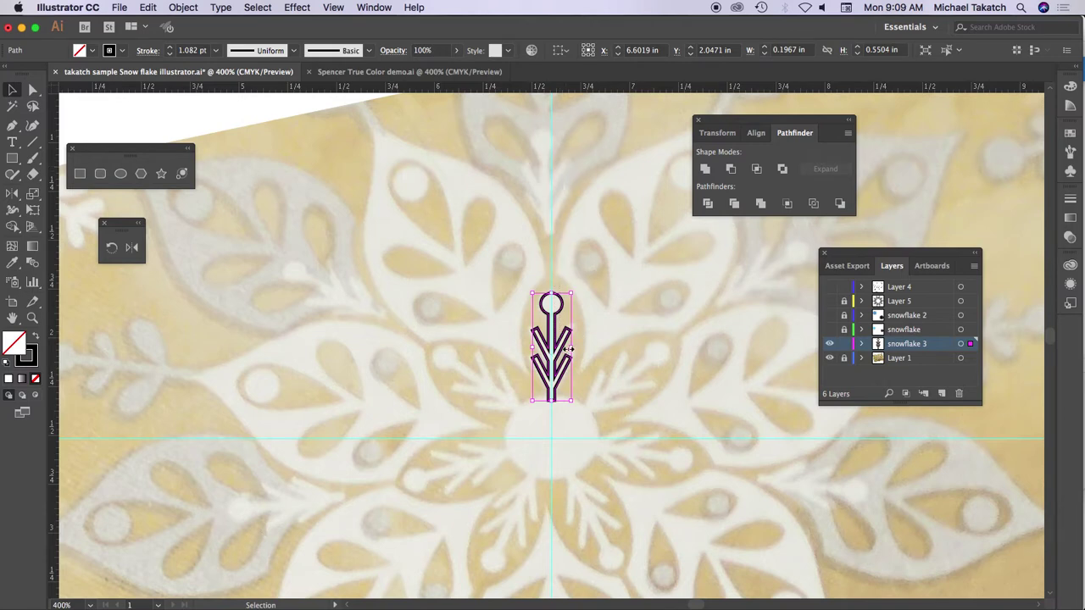
drag(558, 318, 549, 146)
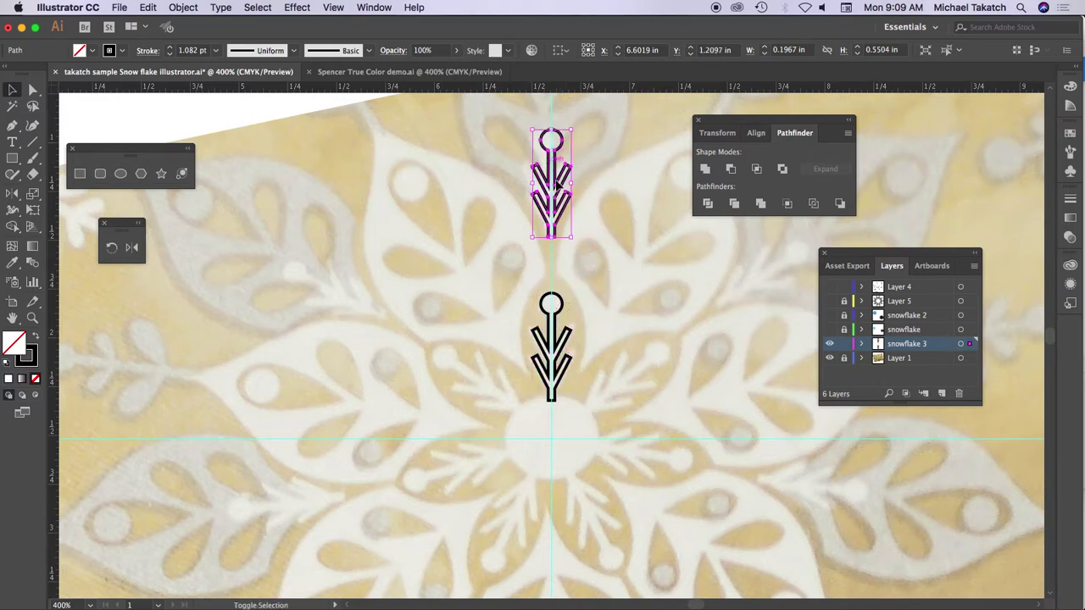
Make a copy of the inner sprig rotated by 360/7 degrees around the intersection of the guides
click(549, 349)
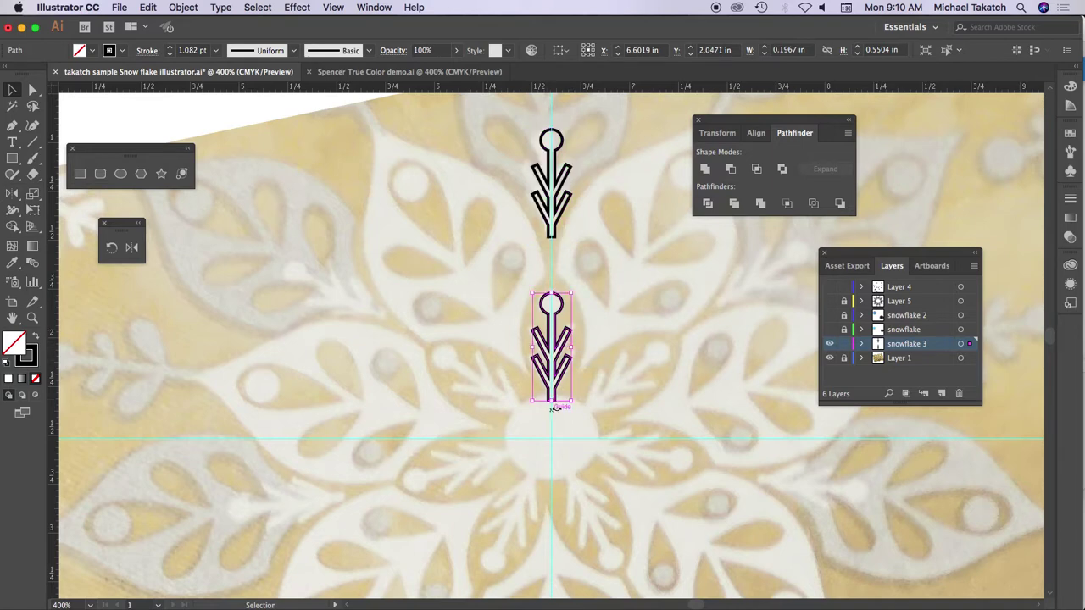
click(111, 247)
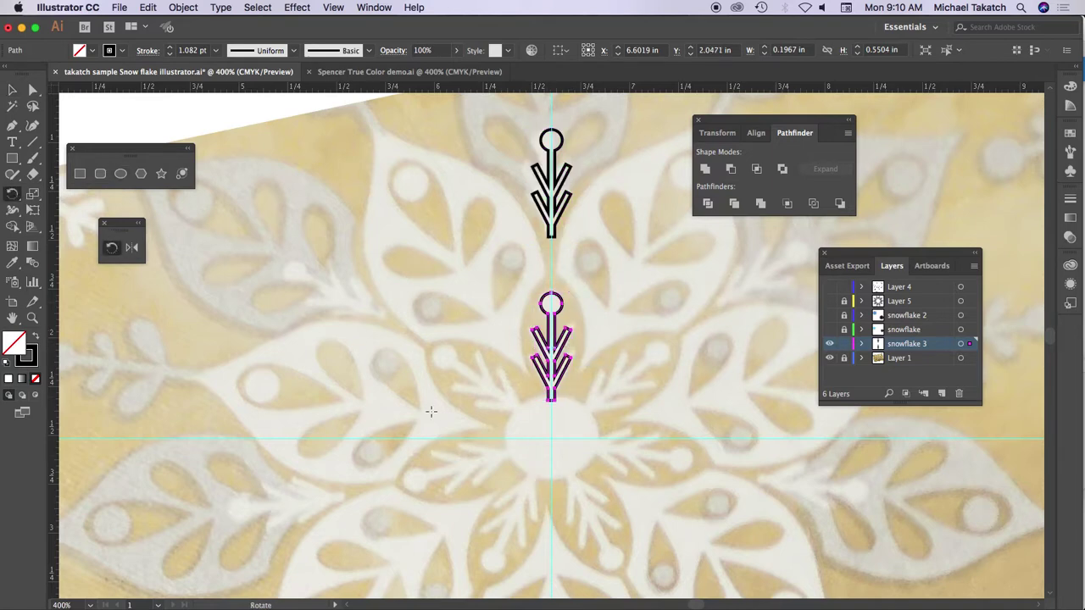
alt+click(549, 438)
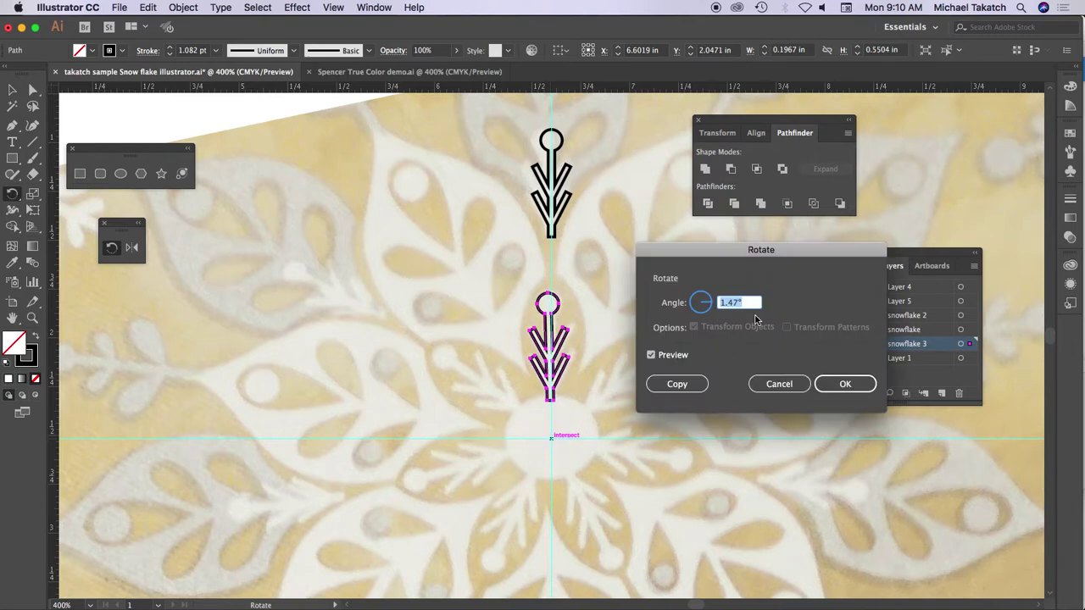
text(360/7)
click(650, 356)
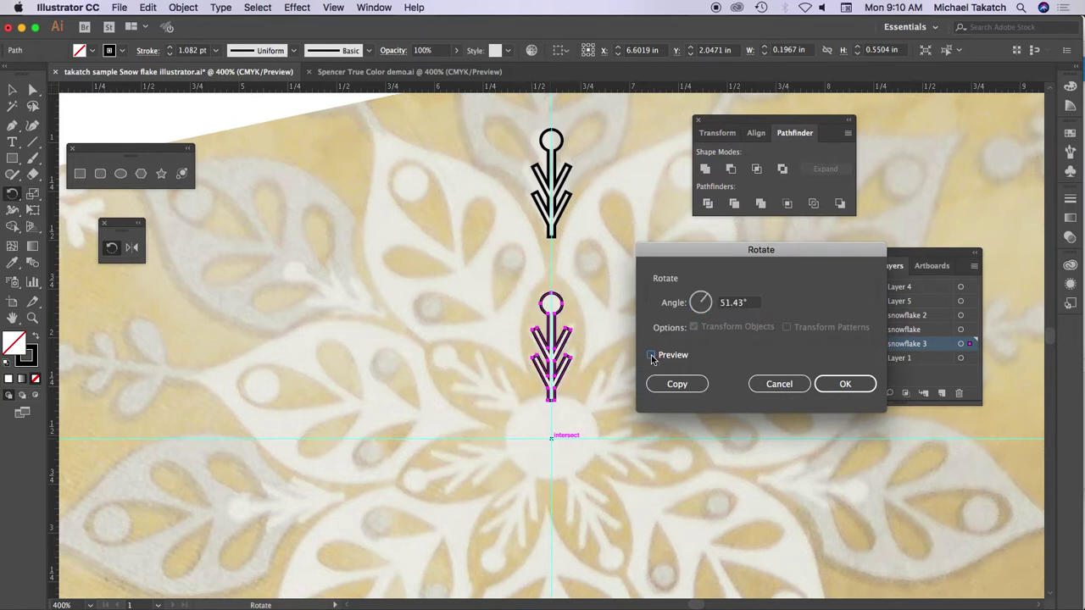
click(651, 355)
click(686, 383)
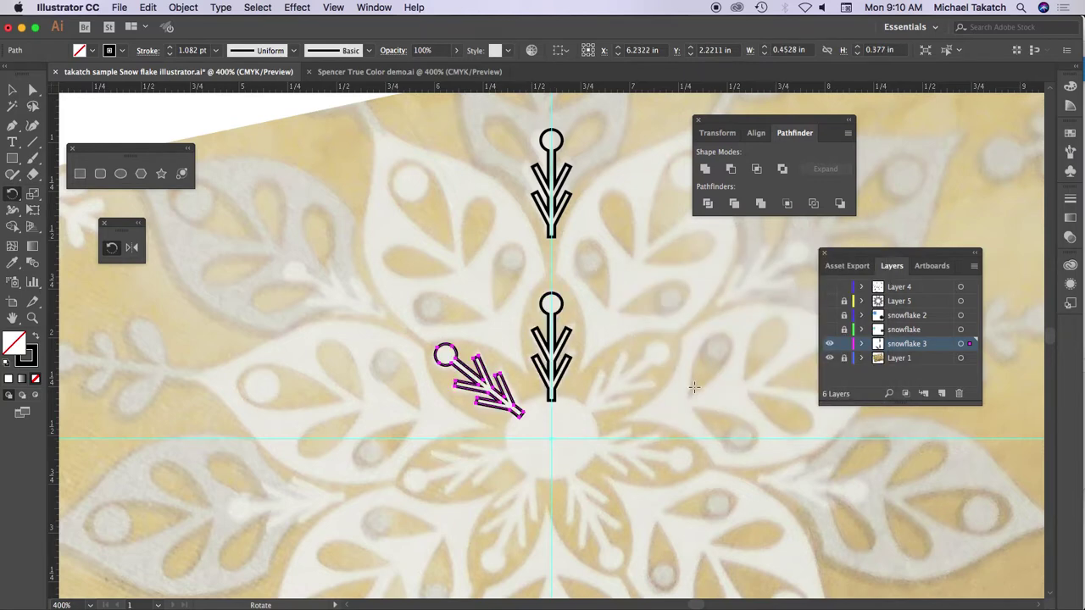
Repeat the rotated copy five times to complete the inner ring of seven sprigs
key(super+d)
key(super+d)
key(super+d)
key(super+d)
key(super+d)
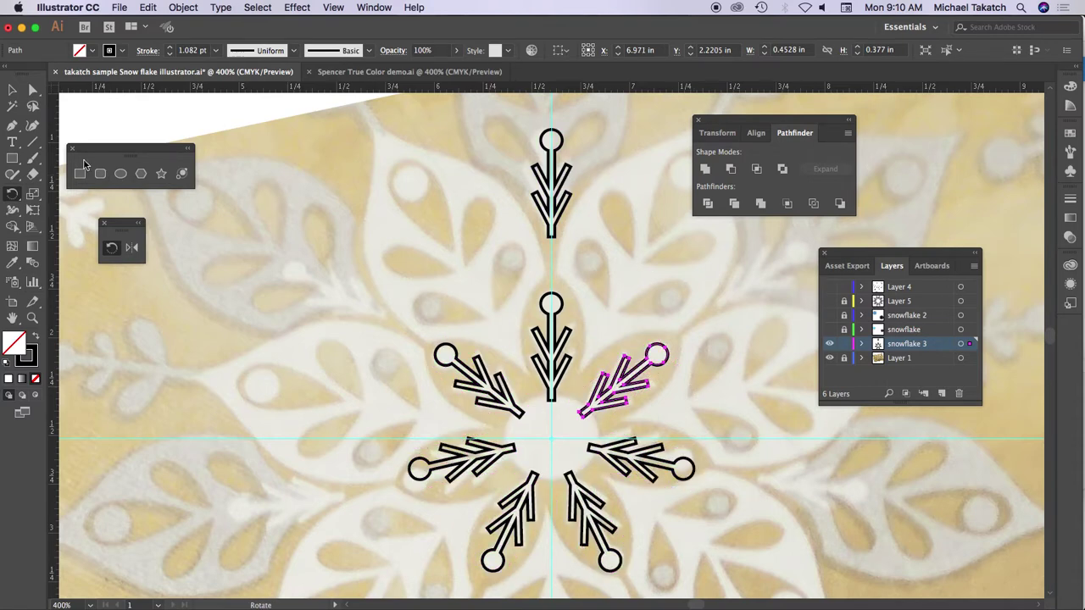
Make a copy of the outer sprig rotated by 51.43° around the intersection of the guides
key(v)
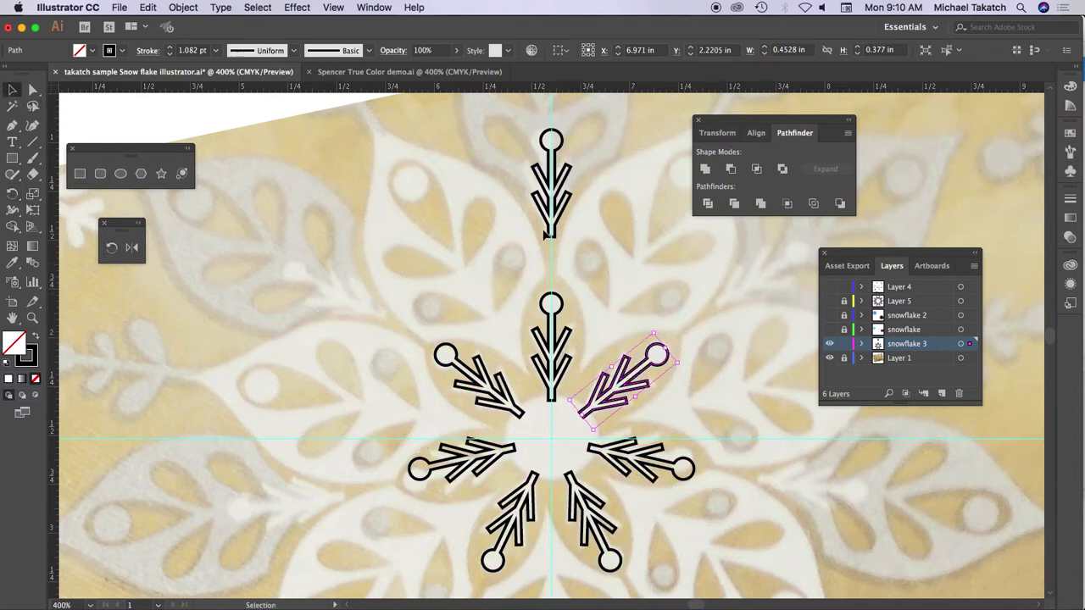
click(545, 216)
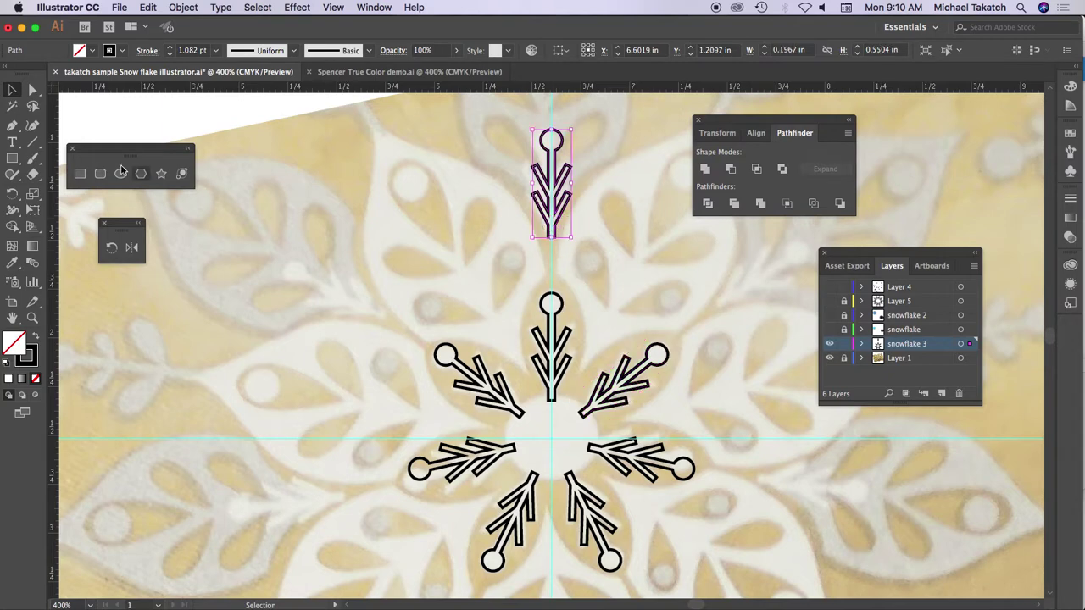
click(111, 246)
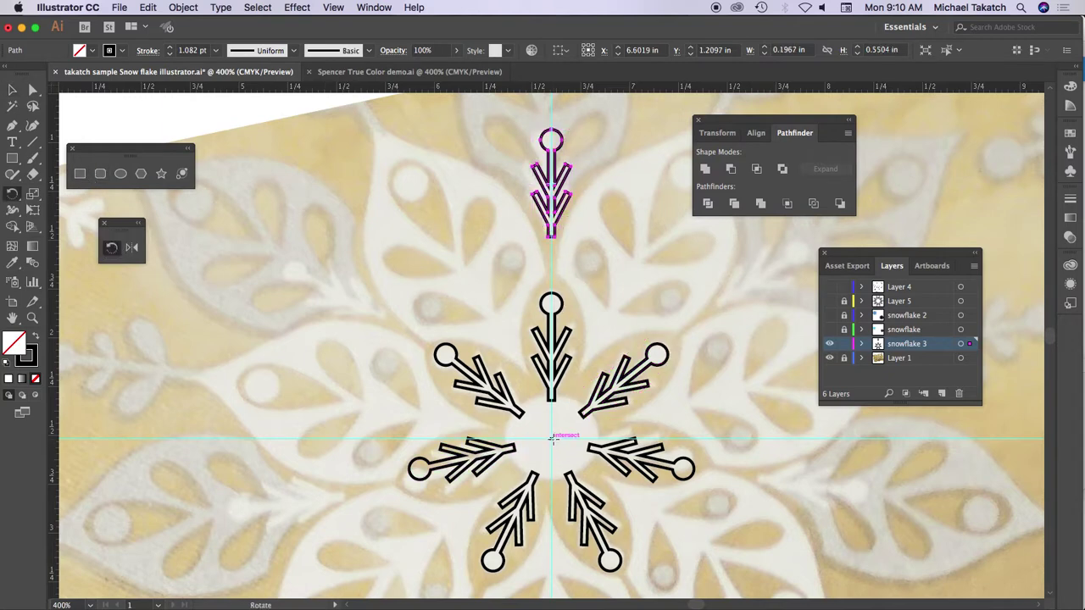
alt+click(550, 438)
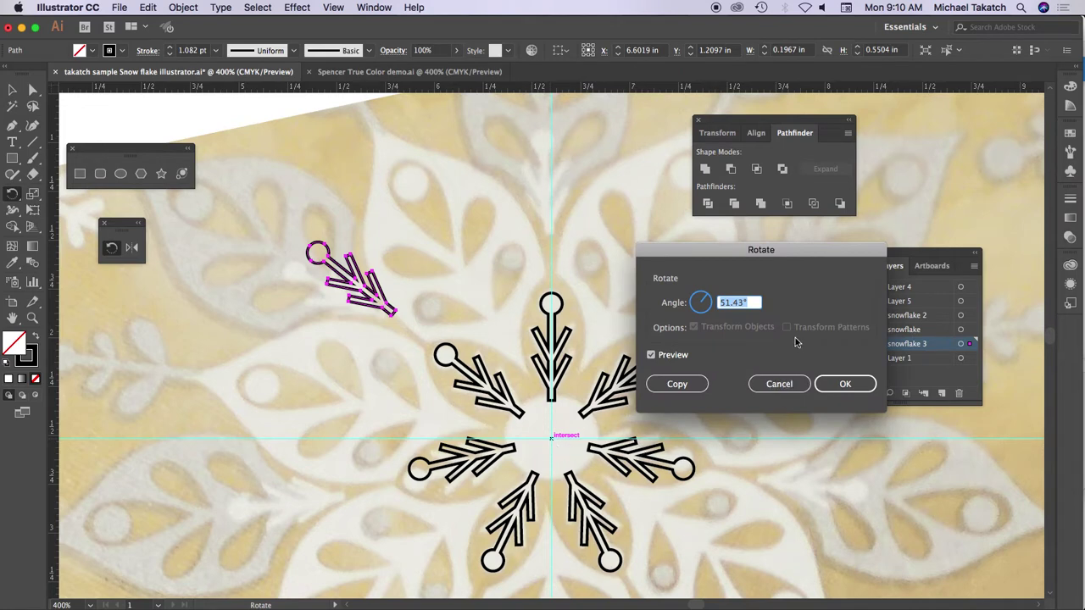
click(676, 384)
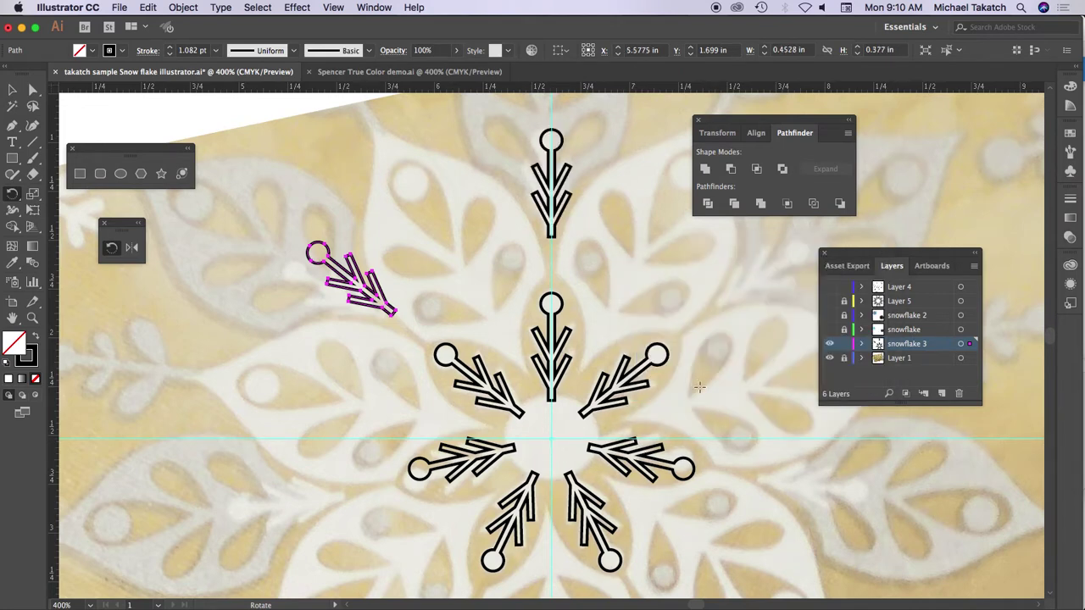
Repeat the outer sprig's rotated copy around the centre until the outer ring of sprigs is complete
key(super+d)
key(super+shift+a)
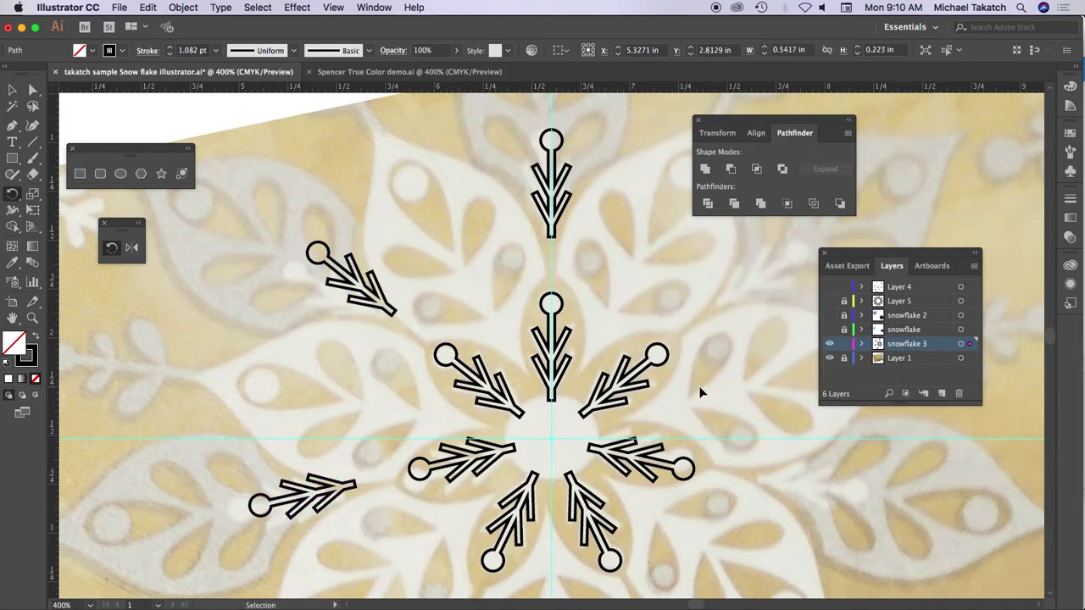
key(v)
key(super+d)
key(super+d)
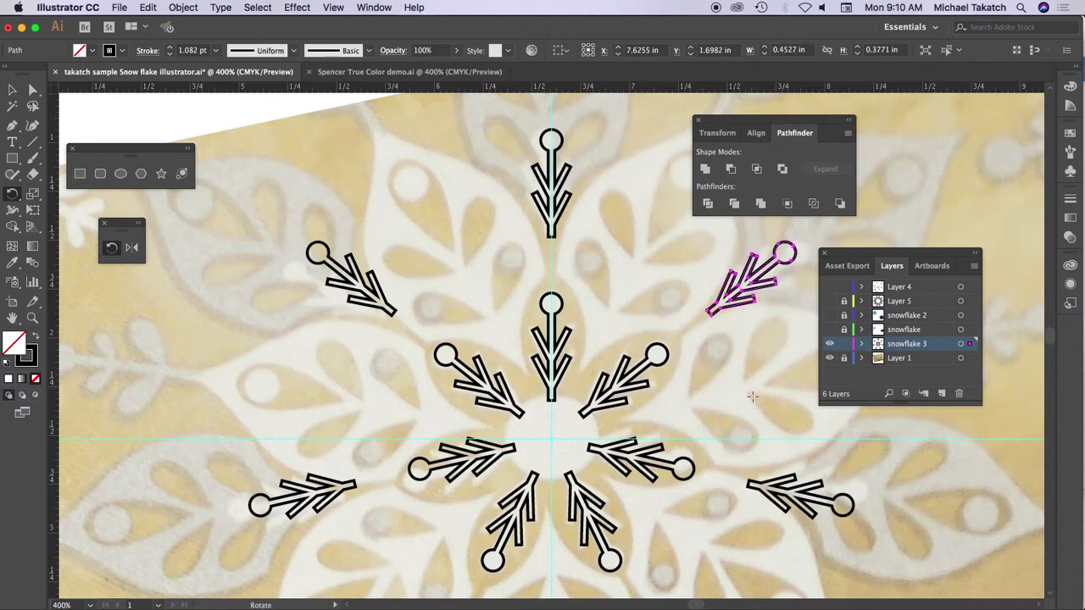
Draw a circle about 0.446 in across, centred on the guide intersection, over the snowflake's hub
click(120, 173)
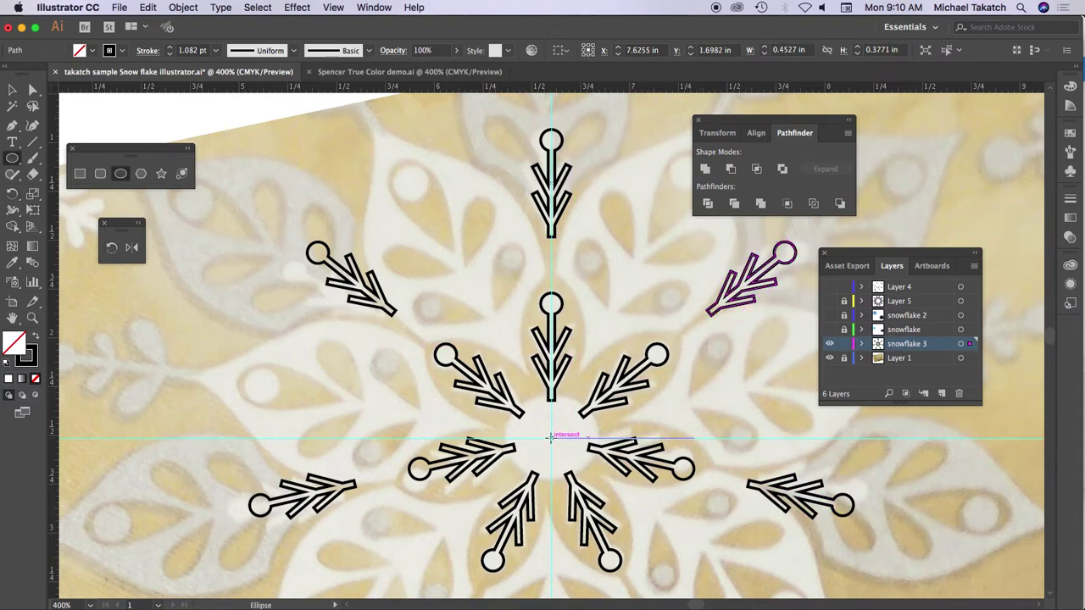
drag(550, 436, 596, 483)
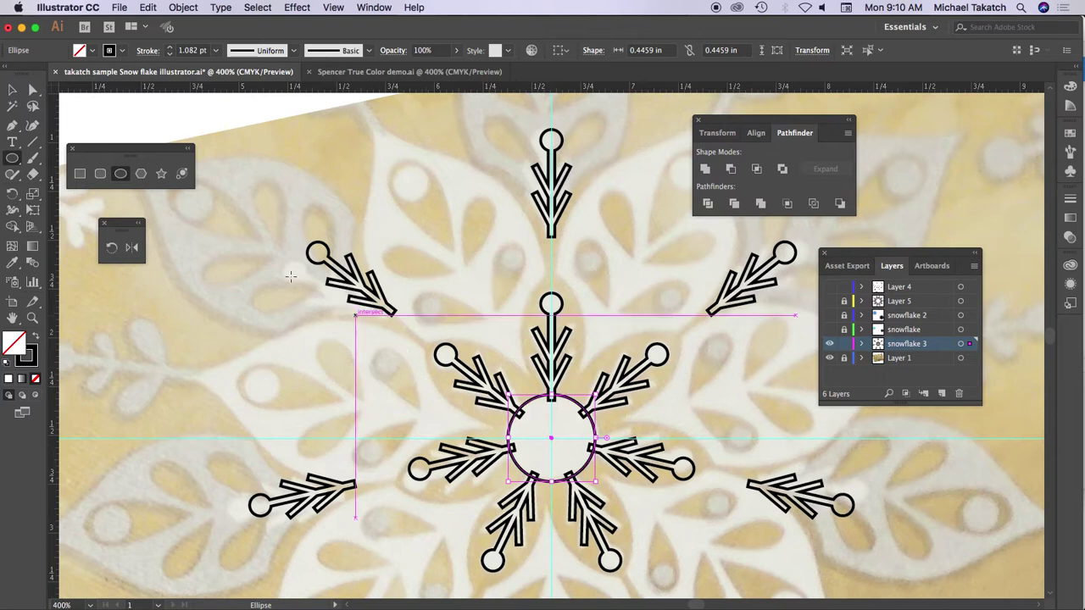
click(13, 93)
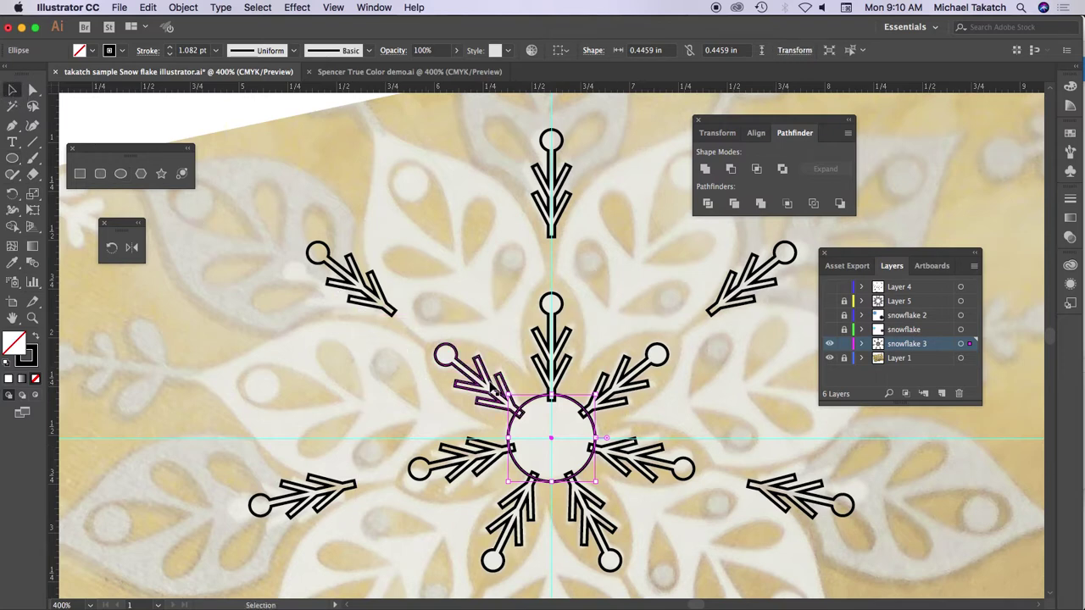
Group the inner ring of sprigs with the central circle and try uniting them into one shape
drag(473, 321, 649, 547)
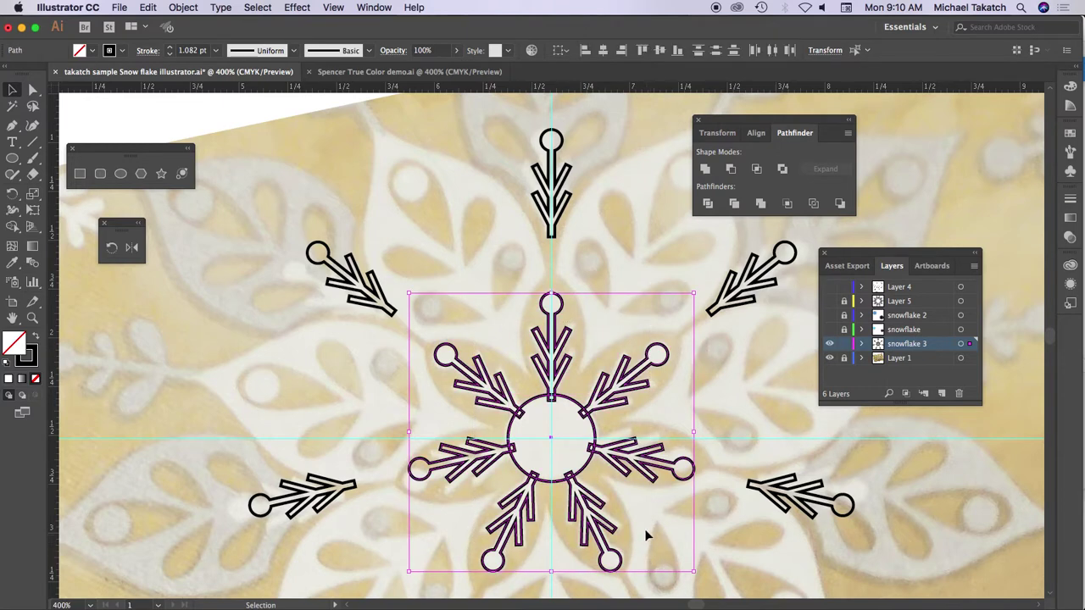
key(super+g)
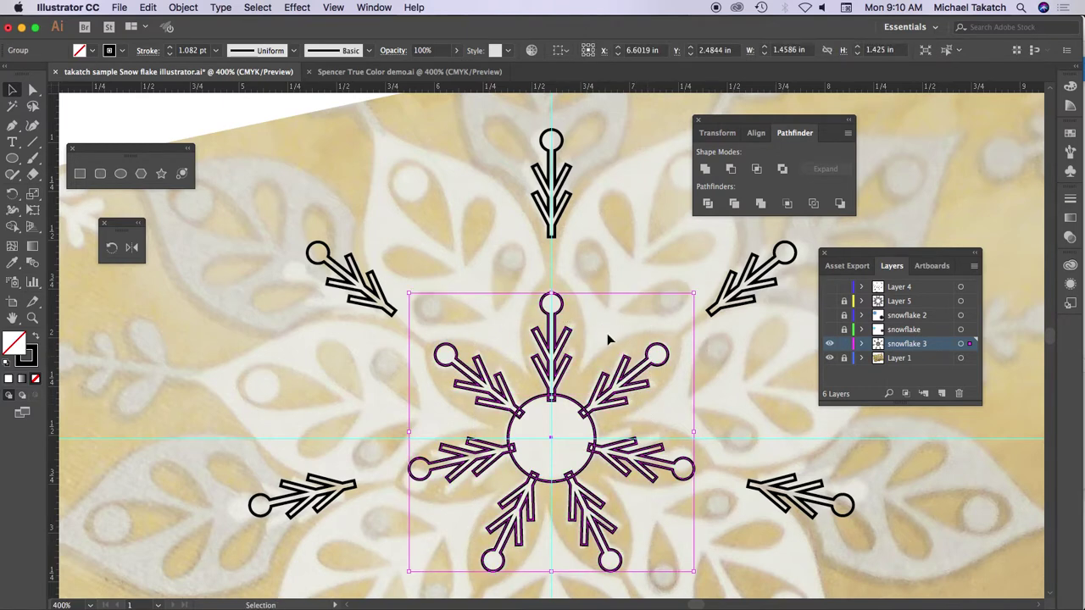
click(705, 170)
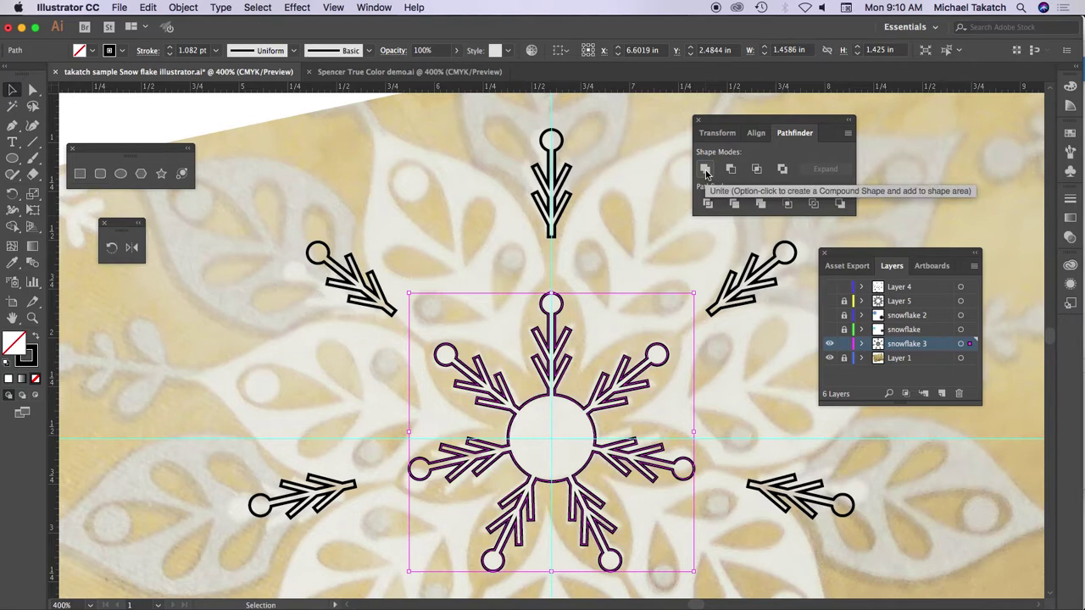
key(super+z)
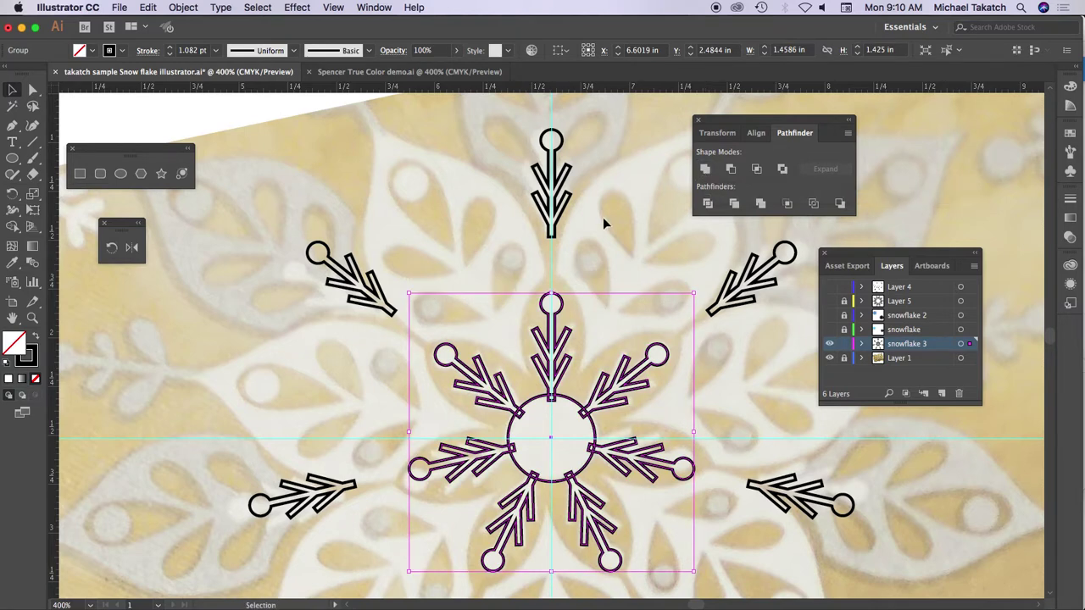
click(495, 246)
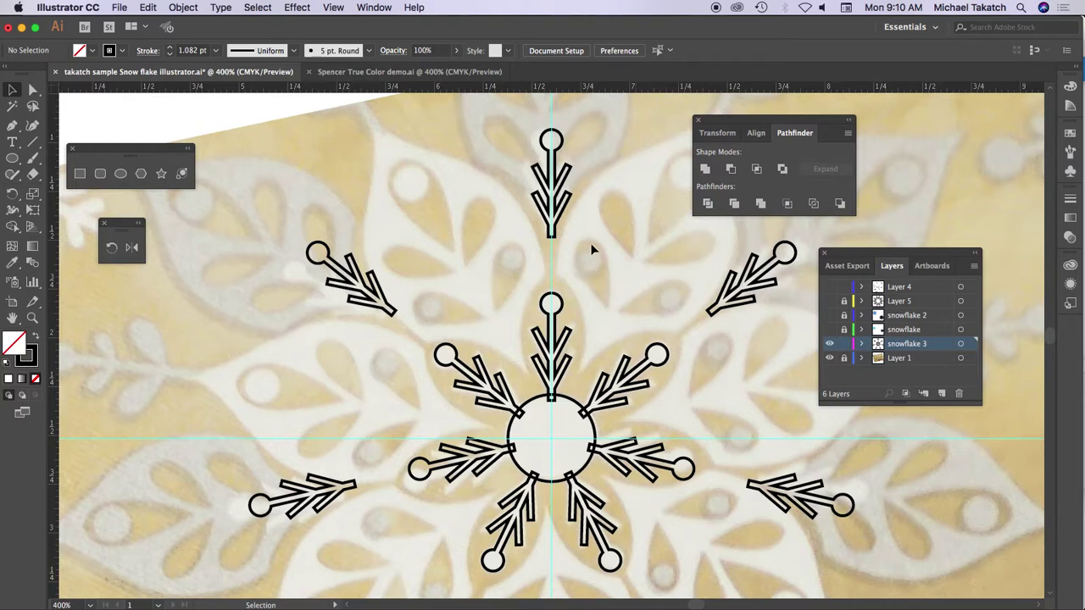
Unlock Layer 1 and select the snowflake reference image
click(938, 363)
click(843, 358)
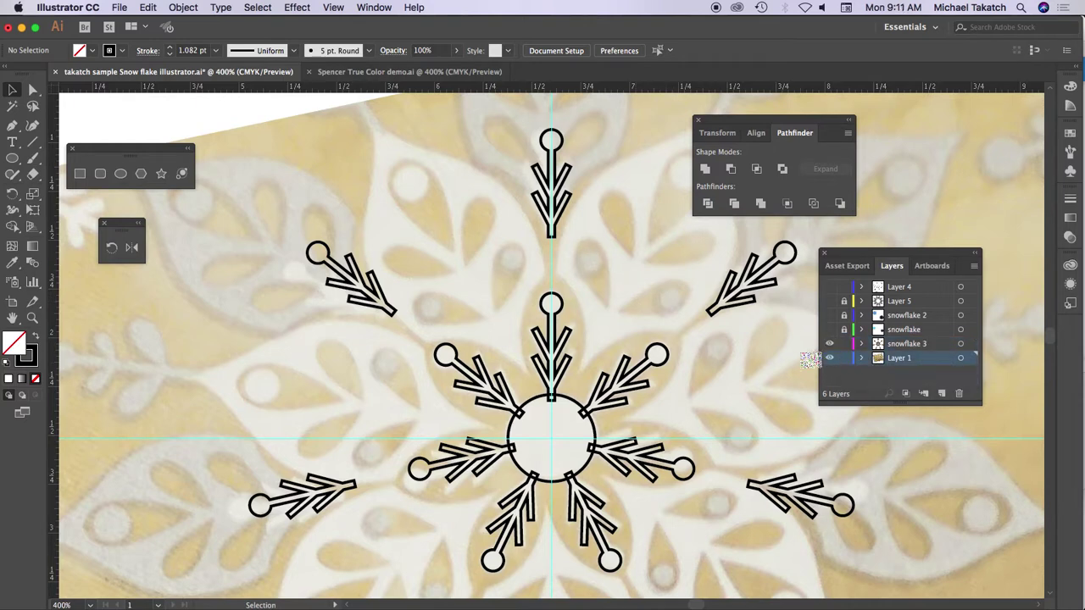
click(635, 286)
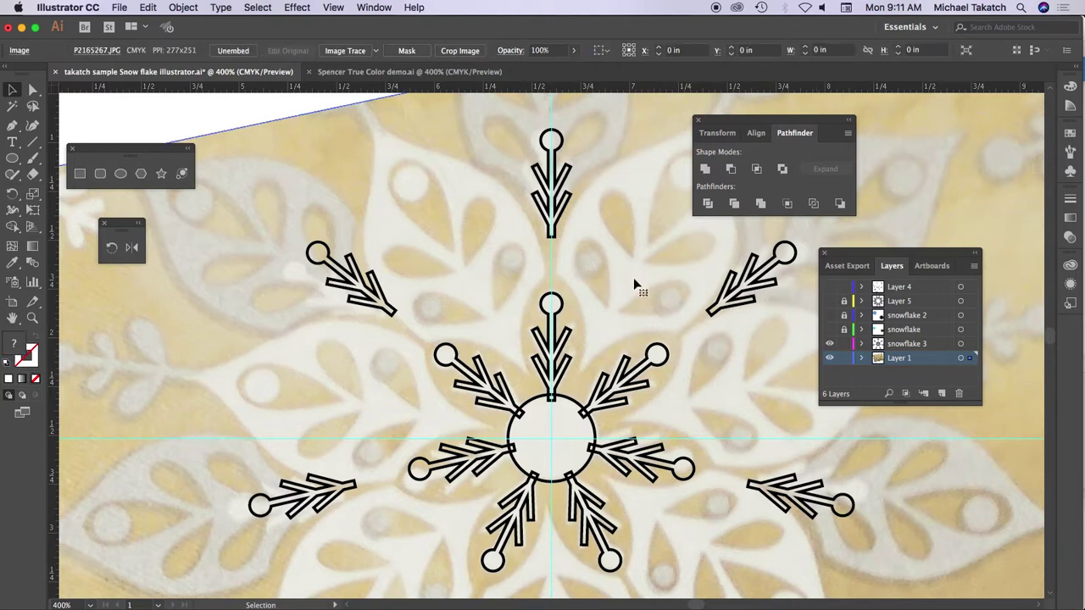
Rotate the reference image by 25.72° around the centre of the central circle, checking the preview
click(111, 247)
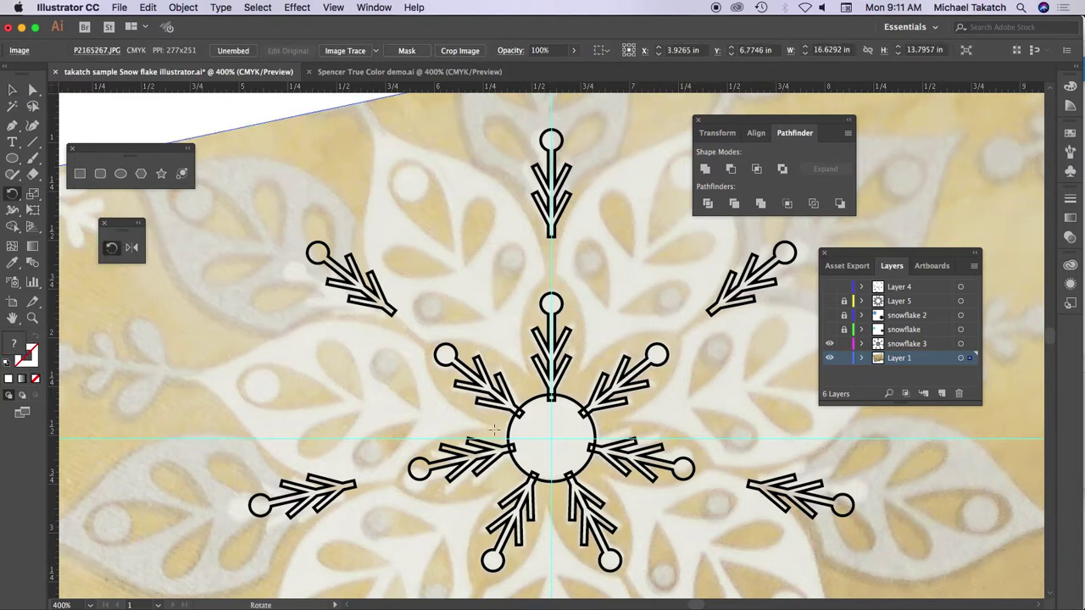
alt+click(553, 442)
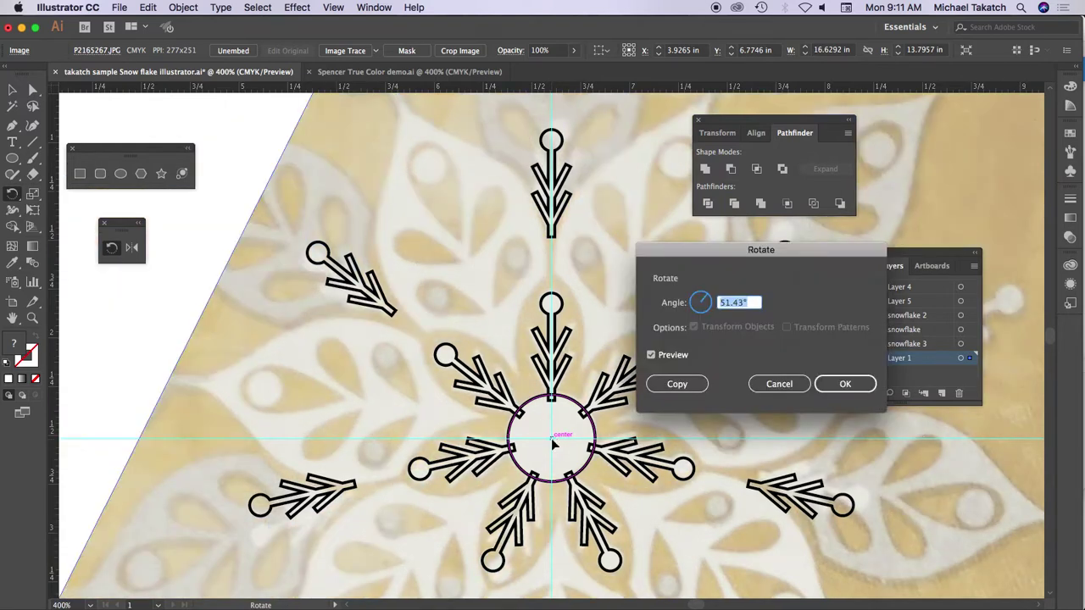
click(754, 303)
click(651, 355)
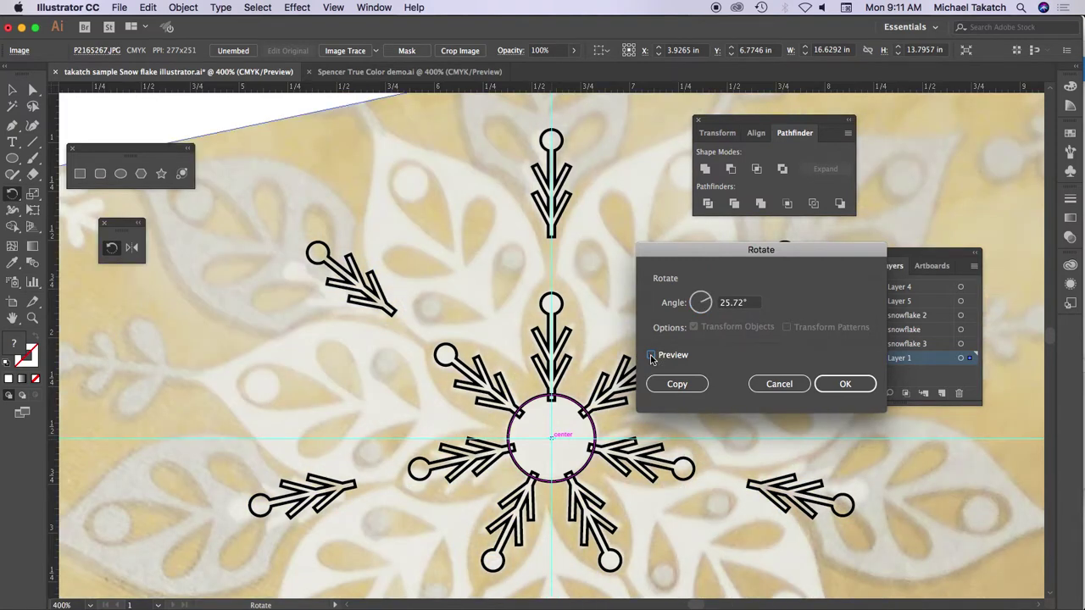
click(651, 356)
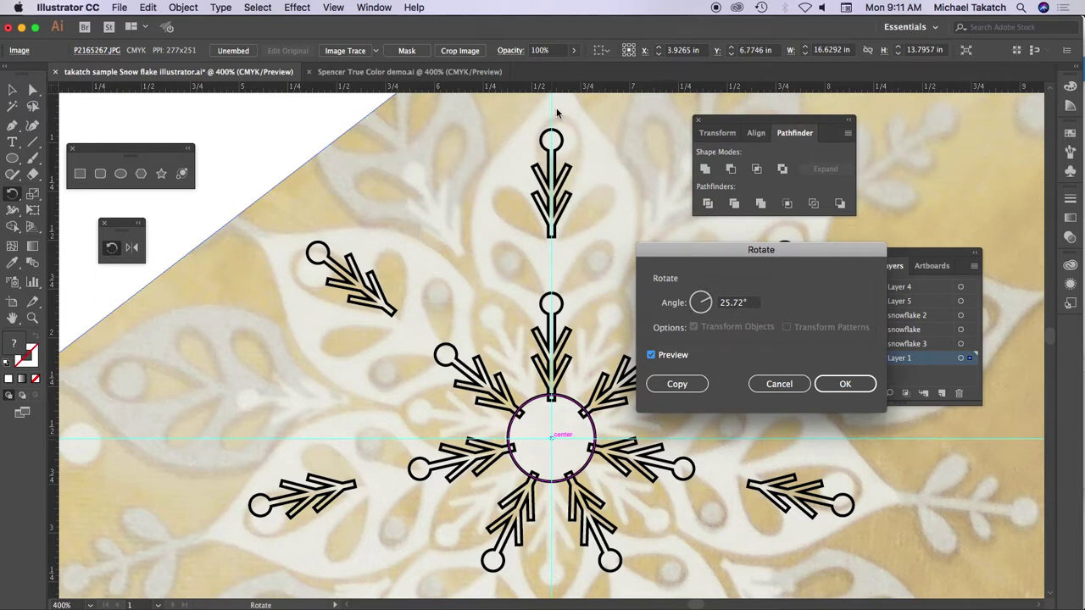
click(832, 387)
Lock and hide the snowflake 3 layer and add a new layer directly above Layer 1
click(828, 343)
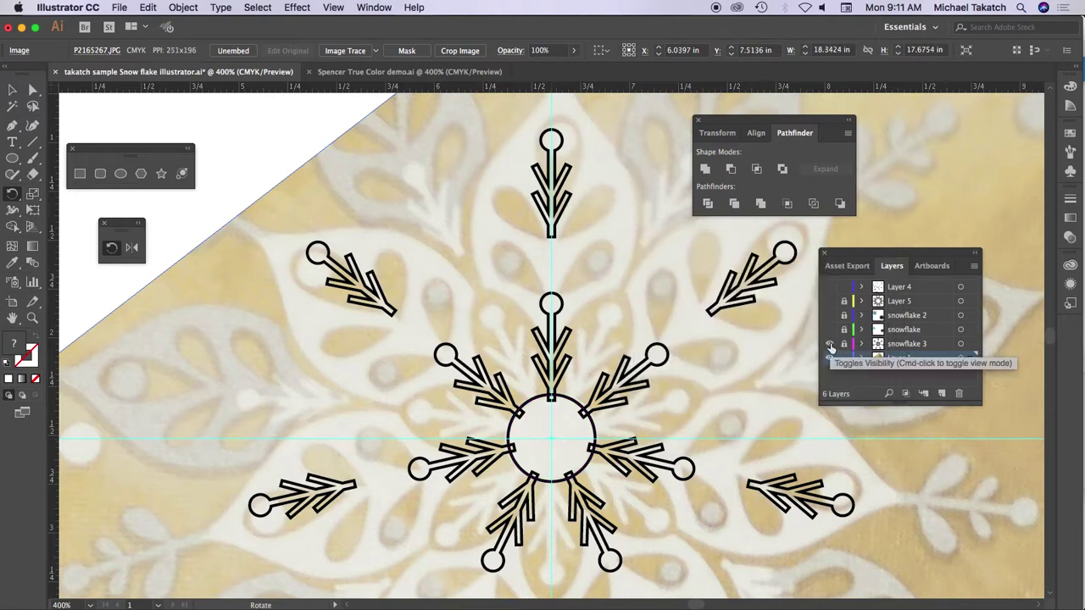
click(829, 343)
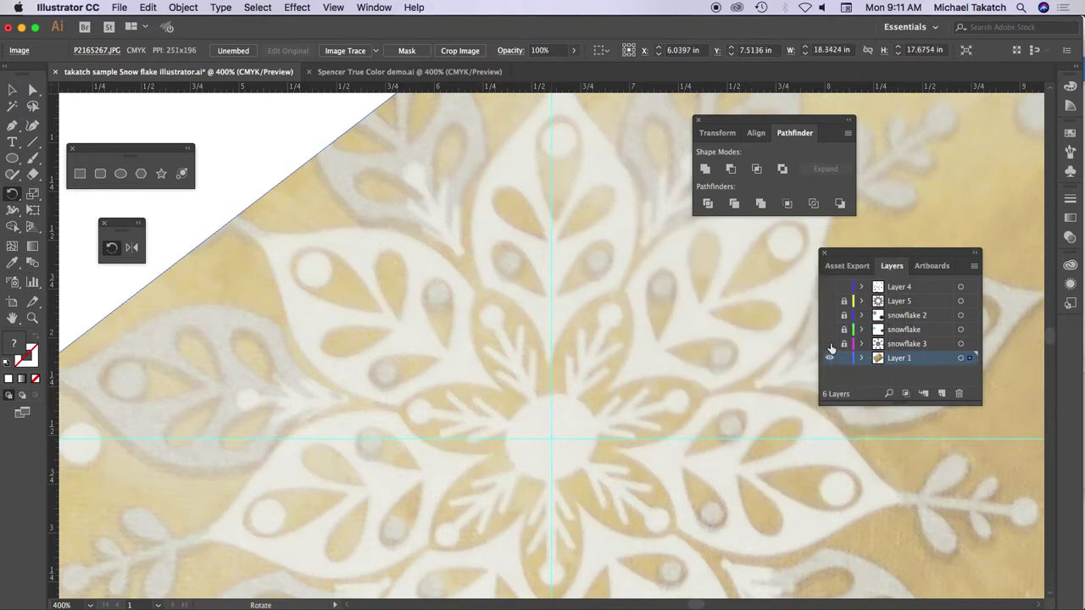
click(941, 393)
scroll(616, 219, up, 5)
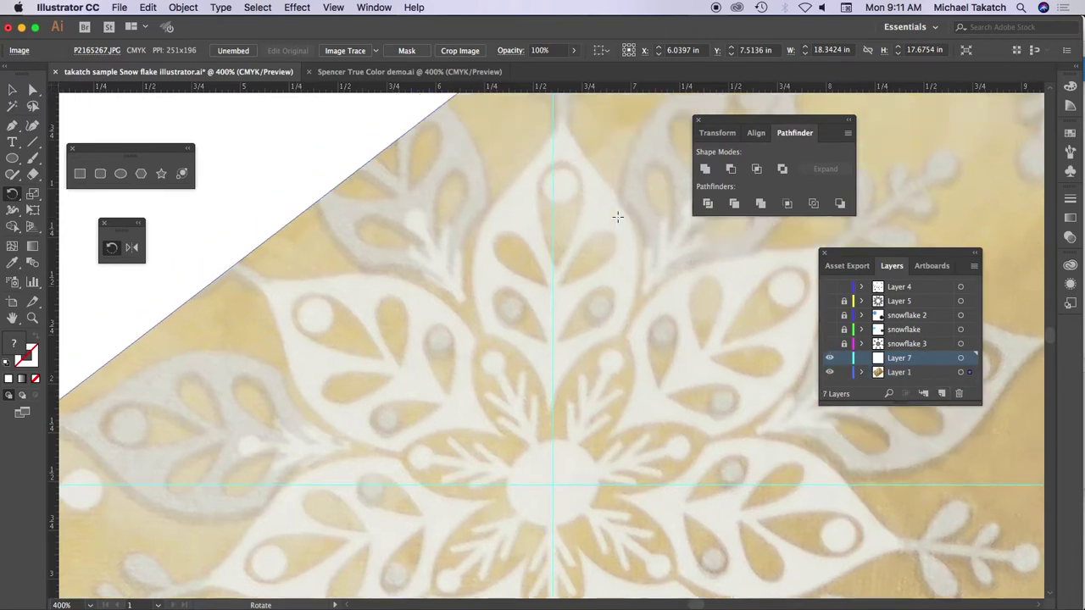
scroll(618, 218, up, 2)
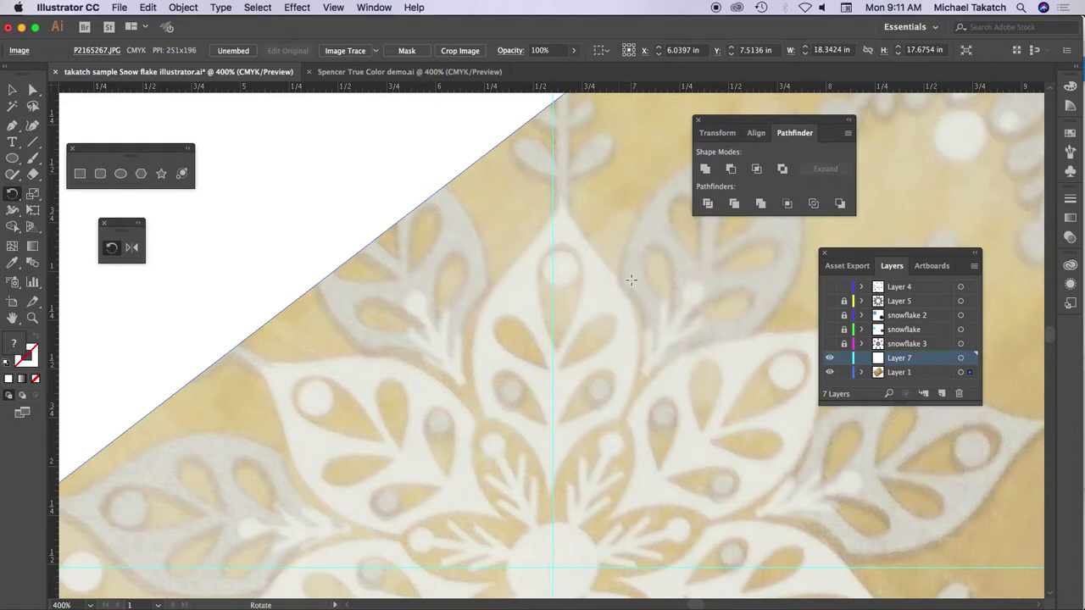
drag(630, 280, 438, 300)
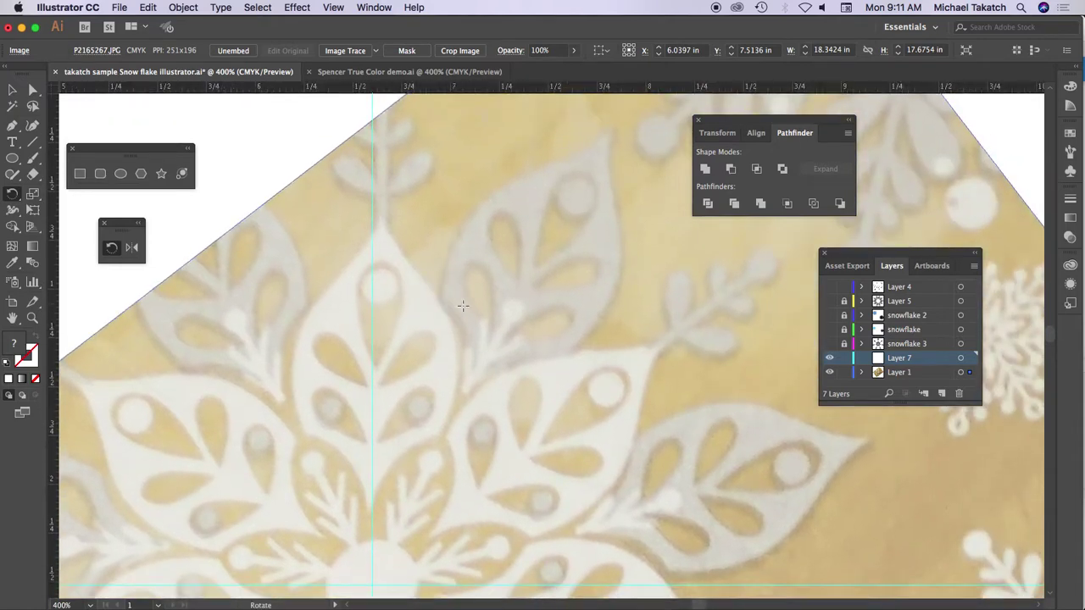
Undo the new layer, the hiding and locking of snowflake 3, and the reference image's rotation
key(super+z)
key(super+z)
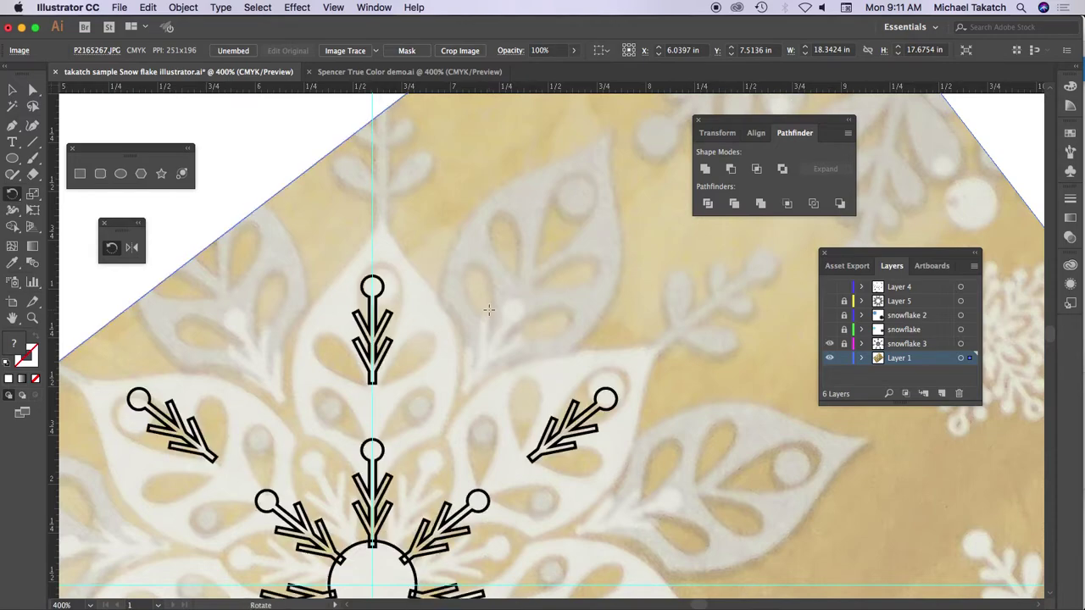
key(super+z)
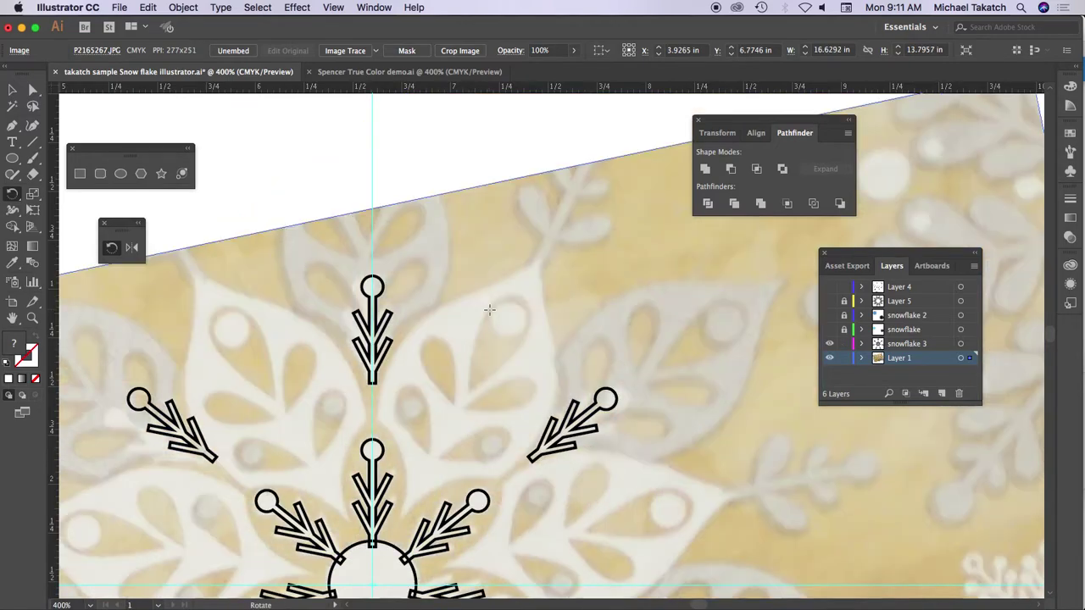
scroll(488, 306, down, 5)
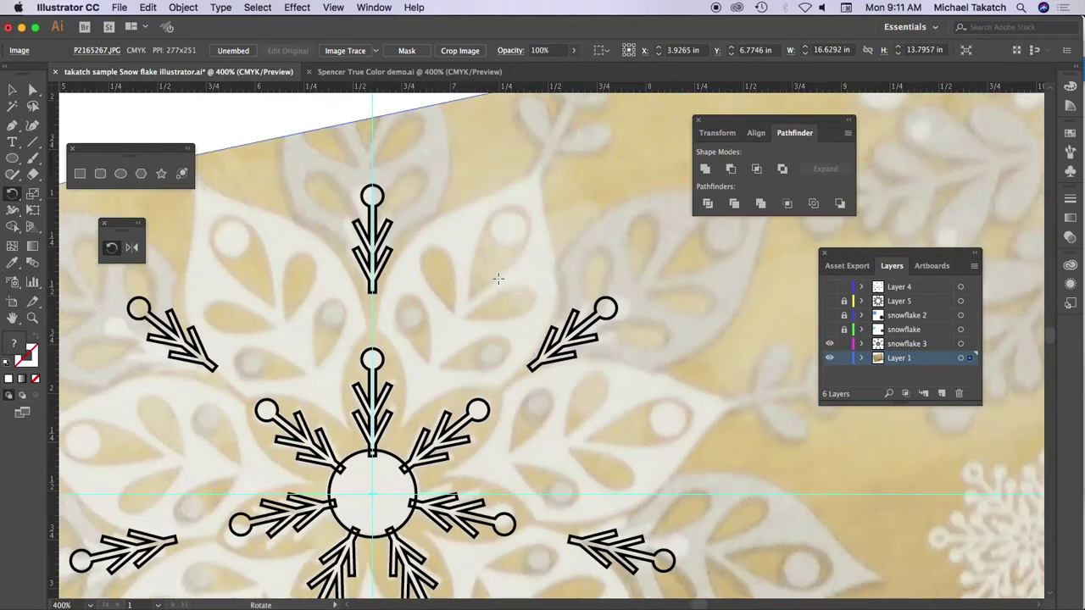
Rotate the reference image by -25.72° around the centre of the central circle, comparing directions in the preview
key(v)
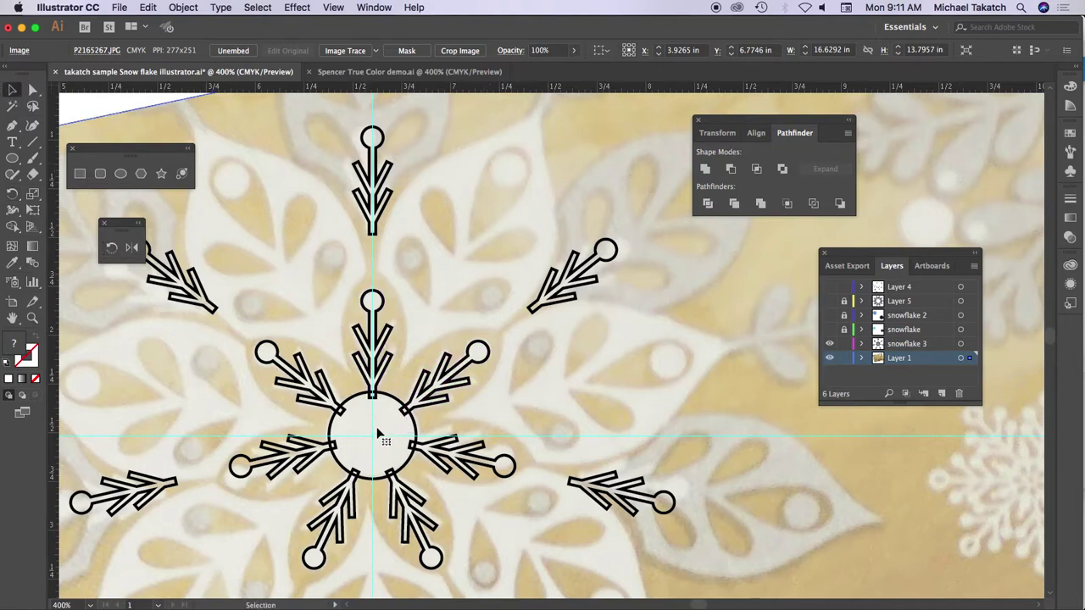
click(111, 247)
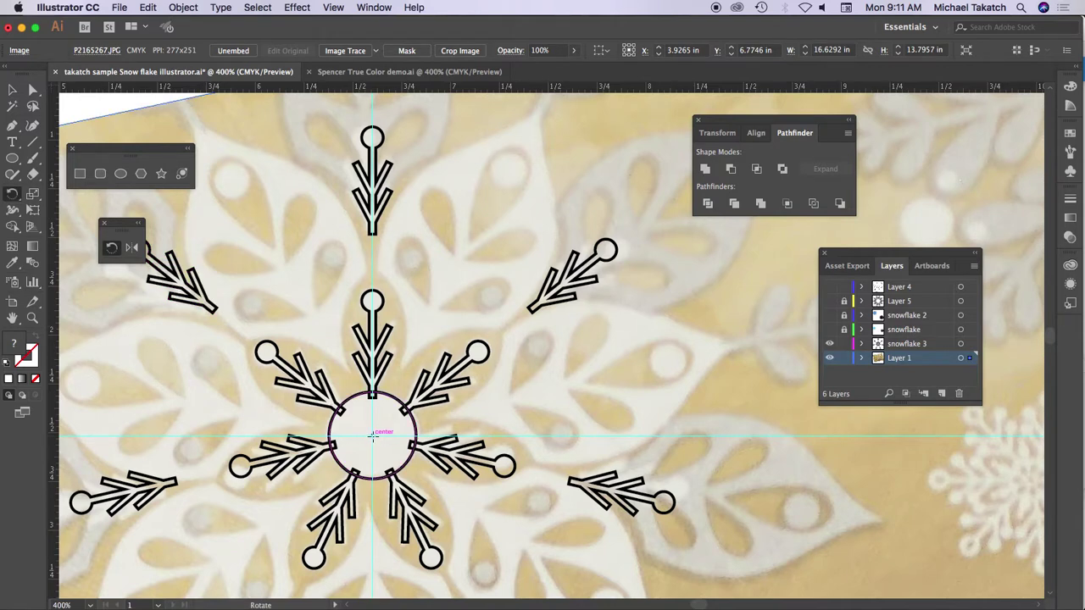
alt+click(373, 439)
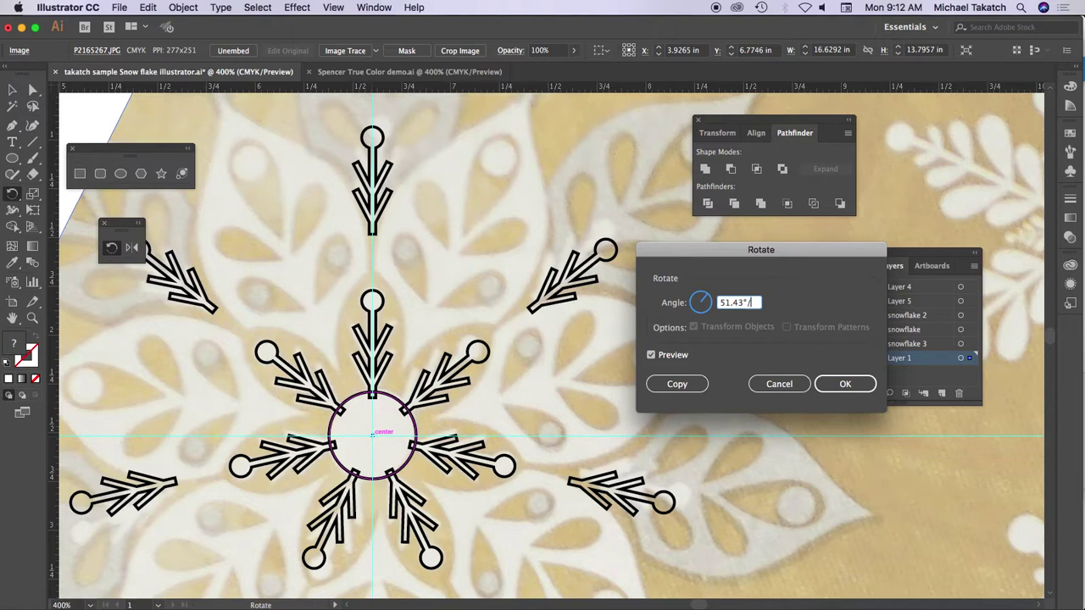
text(/2)
click(651, 355)
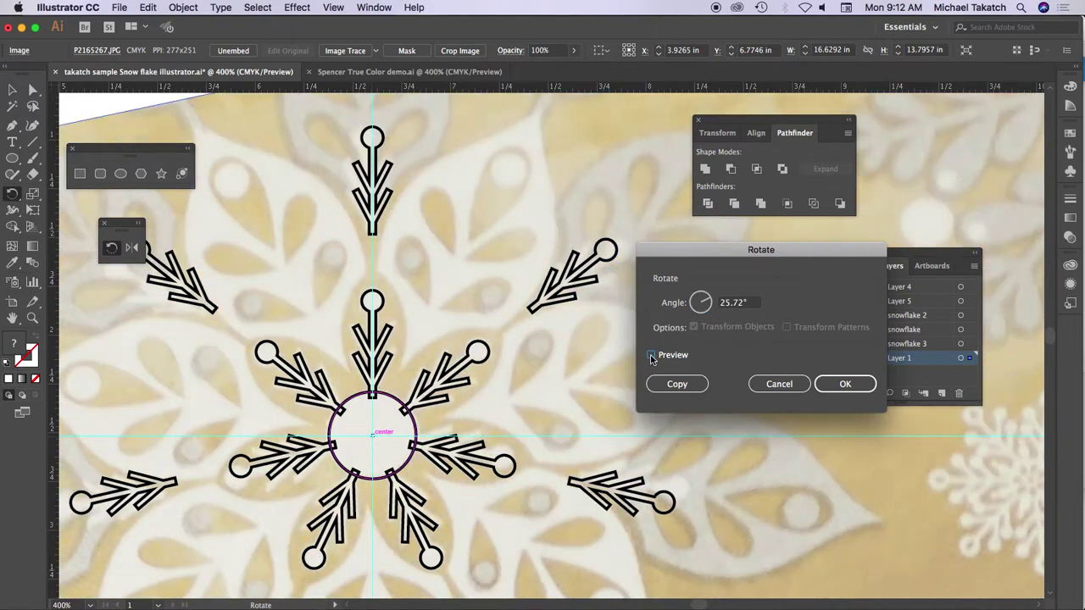
click(651, 355)
click(721, 303)
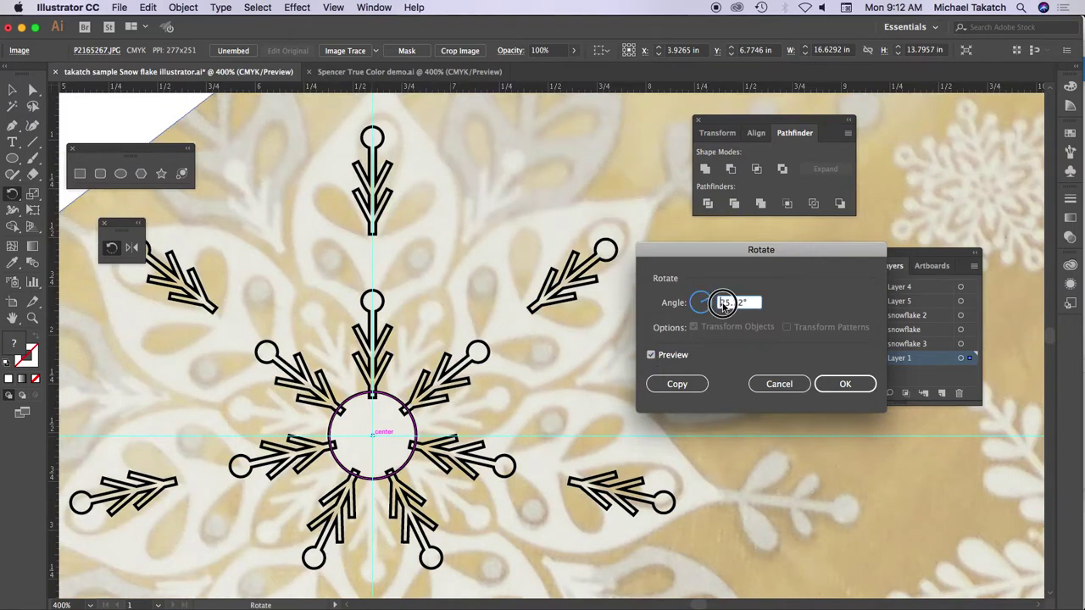
click(652, 355)
click(652, 355)
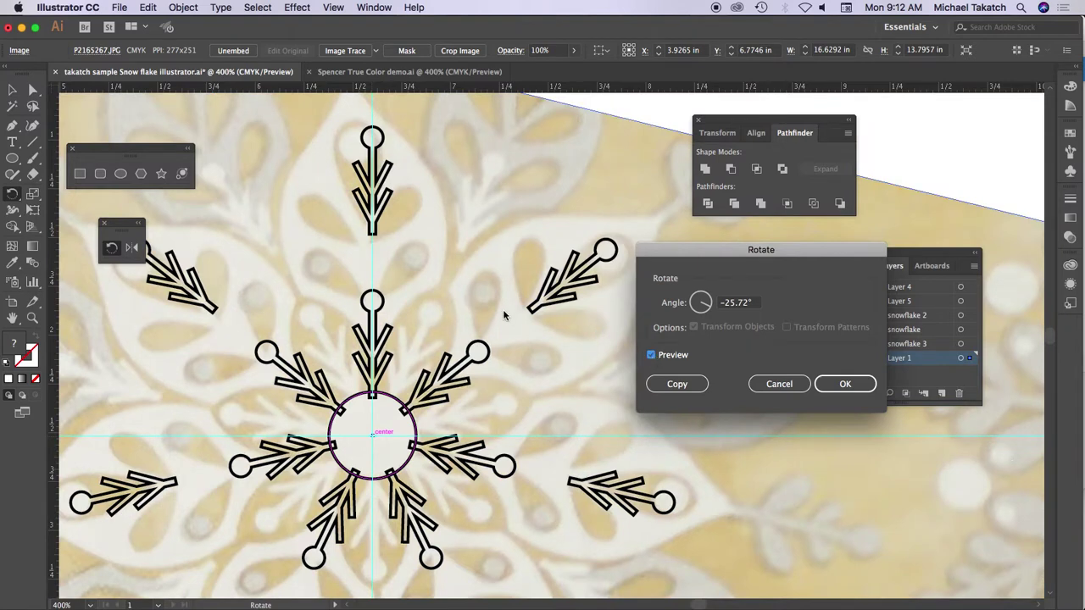
click(835, 385)
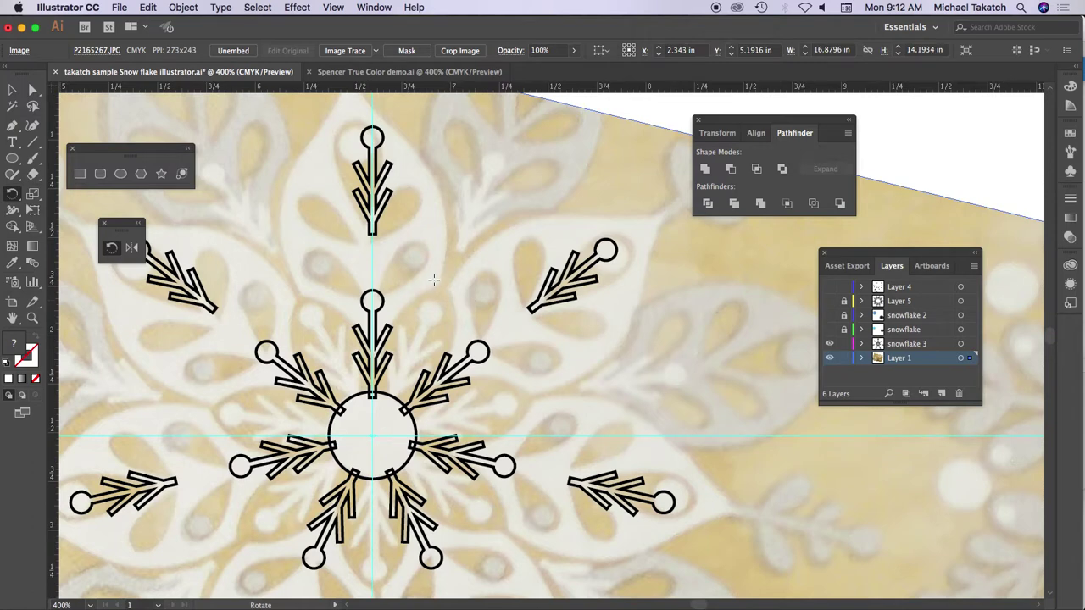
drag(435, 229, 511, 350)
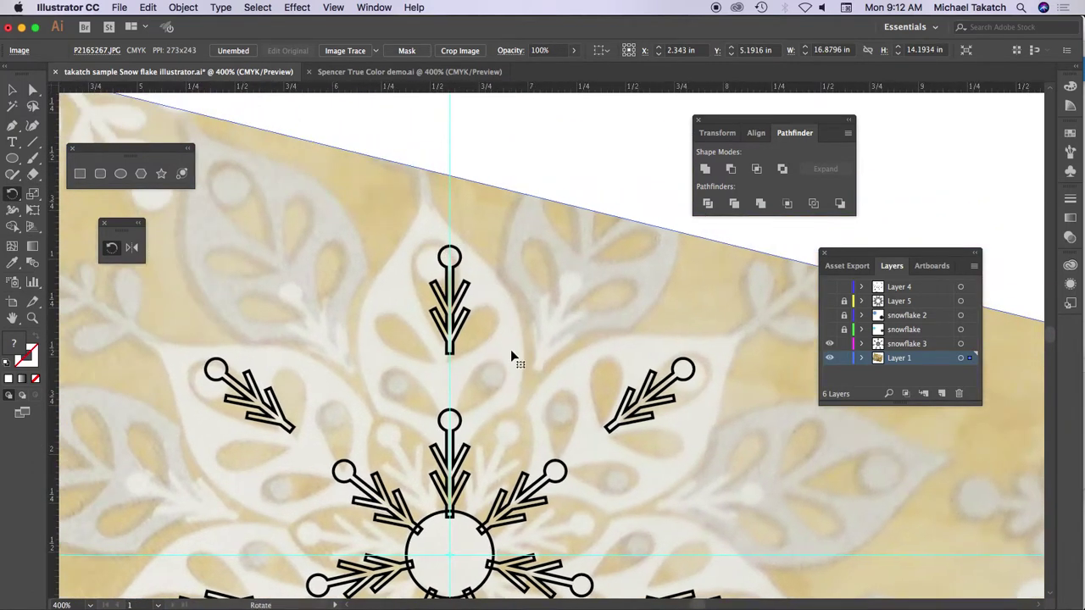
Undo the image rotation, layer unlocking and grouping, stepping back or forward until only the ungrouped central circle is restored
key(super+z)
key(super+z)
key(super+z)
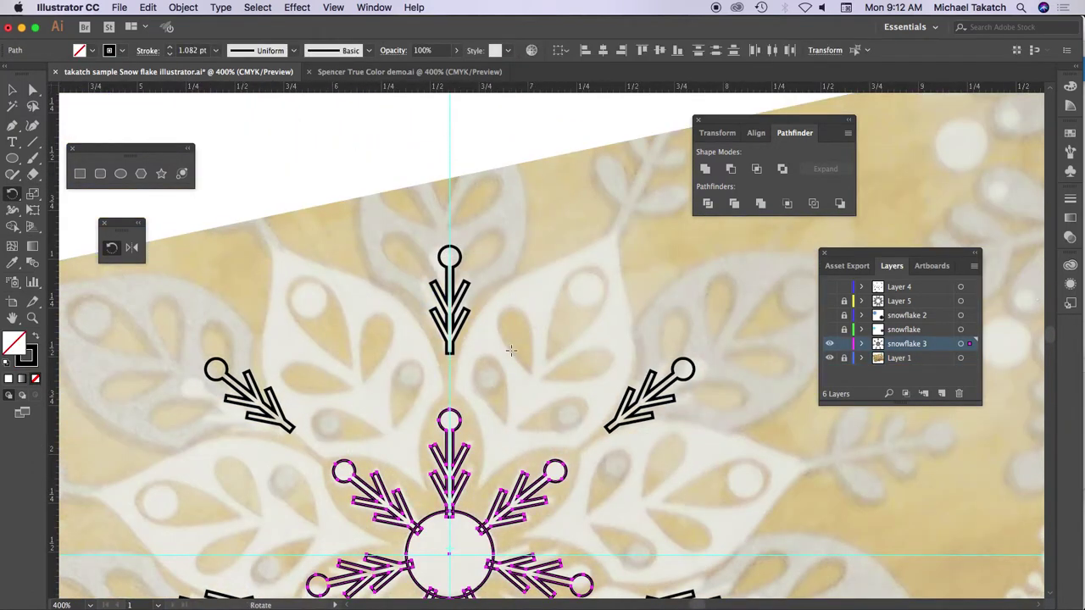
key(super+z)
key(super+z)
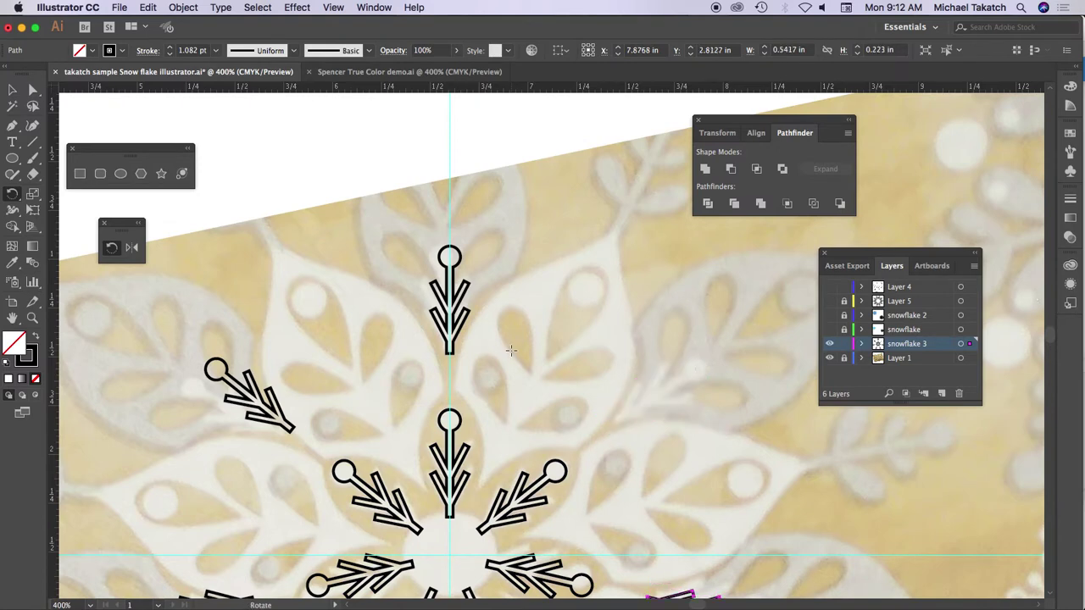
key(super+shift+z)
key(super+shift+z)
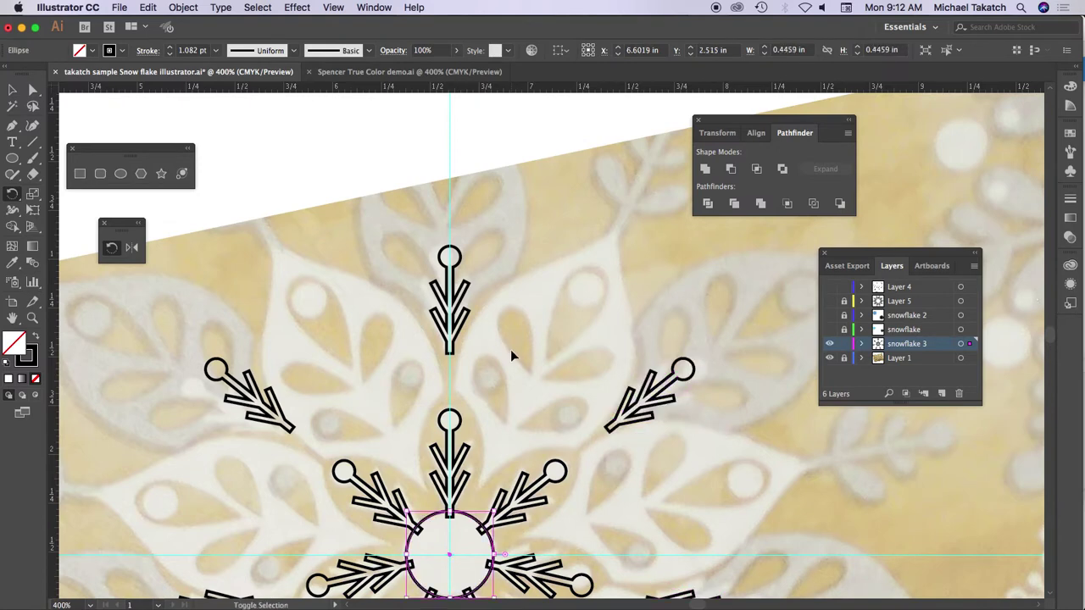
Make Layer 1 the active layer, unlock it, and switch to the Selection tool
click(911, 358)
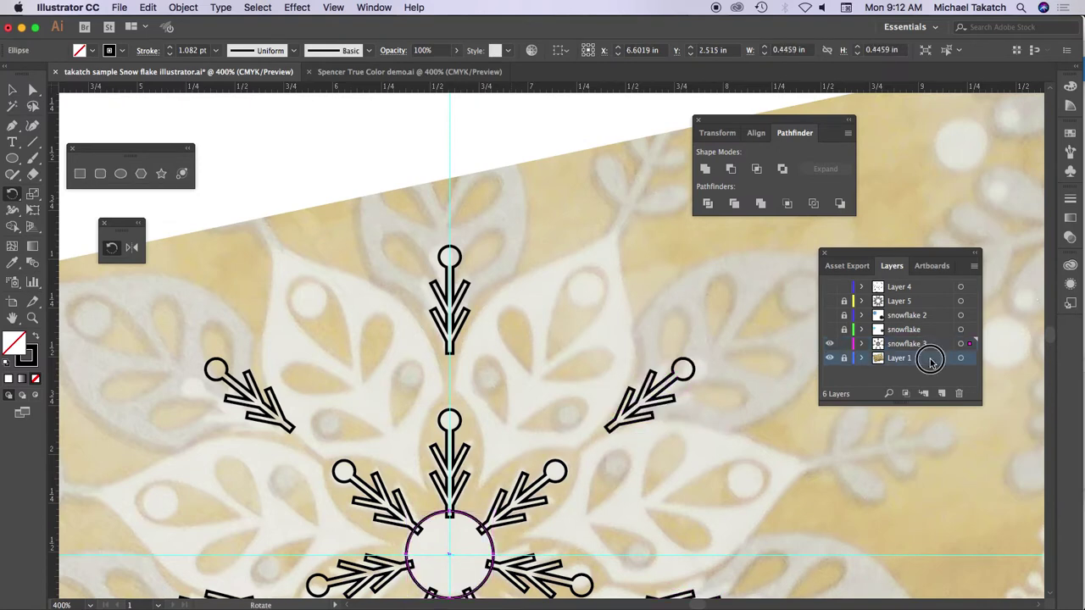
click(844, 359)
key(v)
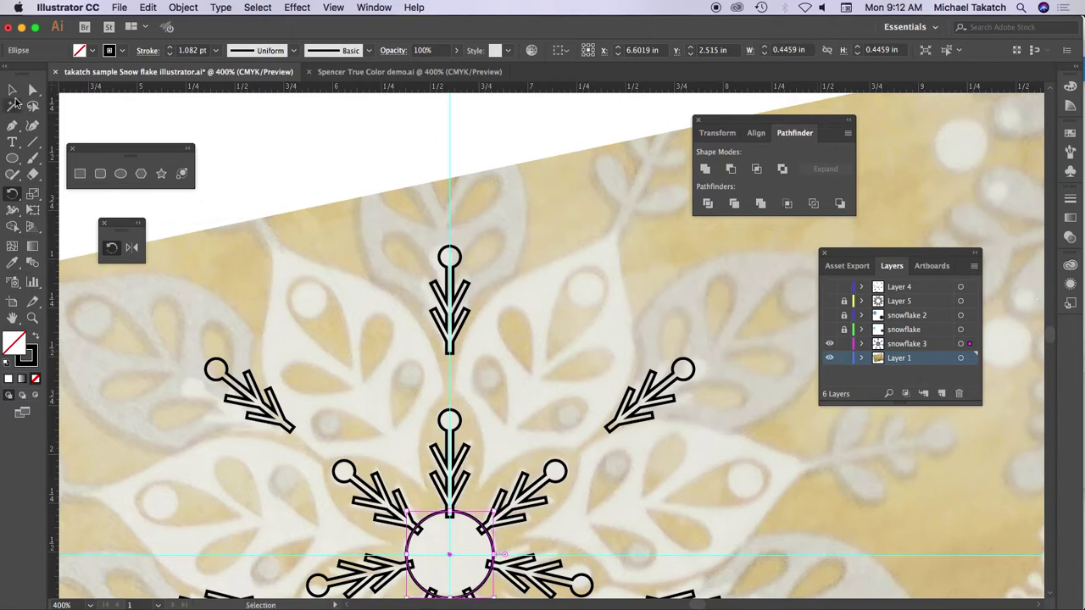
Rotate the reference image by 25.72° around the centre of the central circle, comparing angles in the preview
click(541, 298)
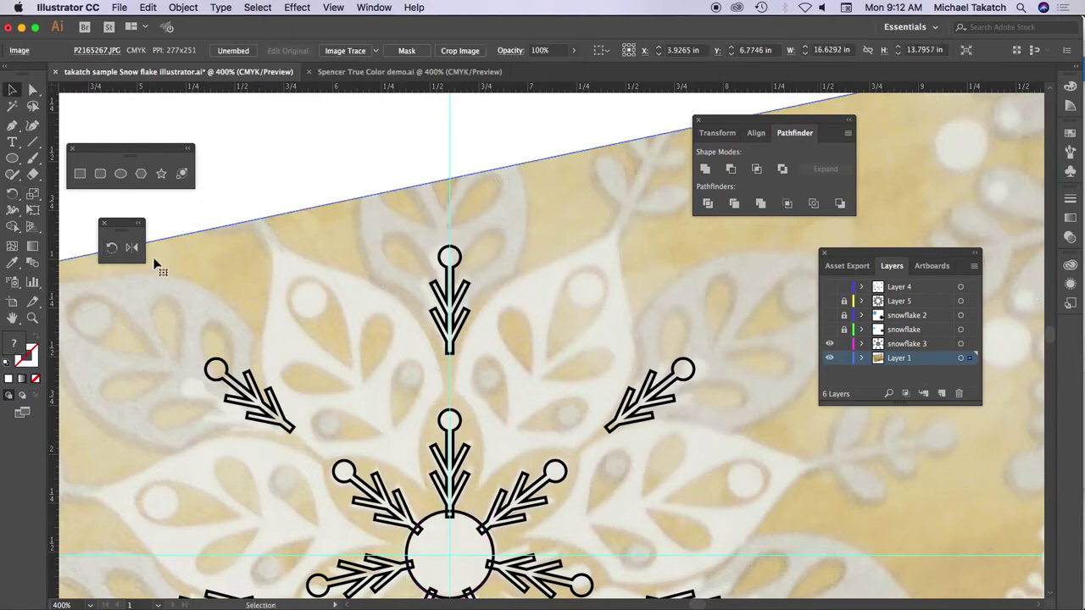
click(111, 247)
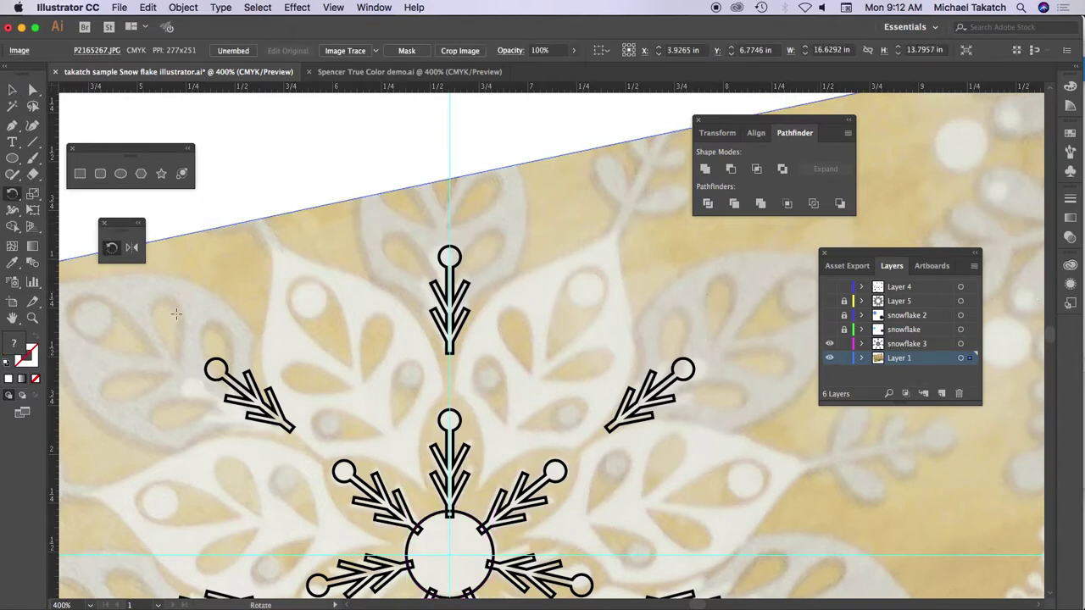
alt+click(450, 555)
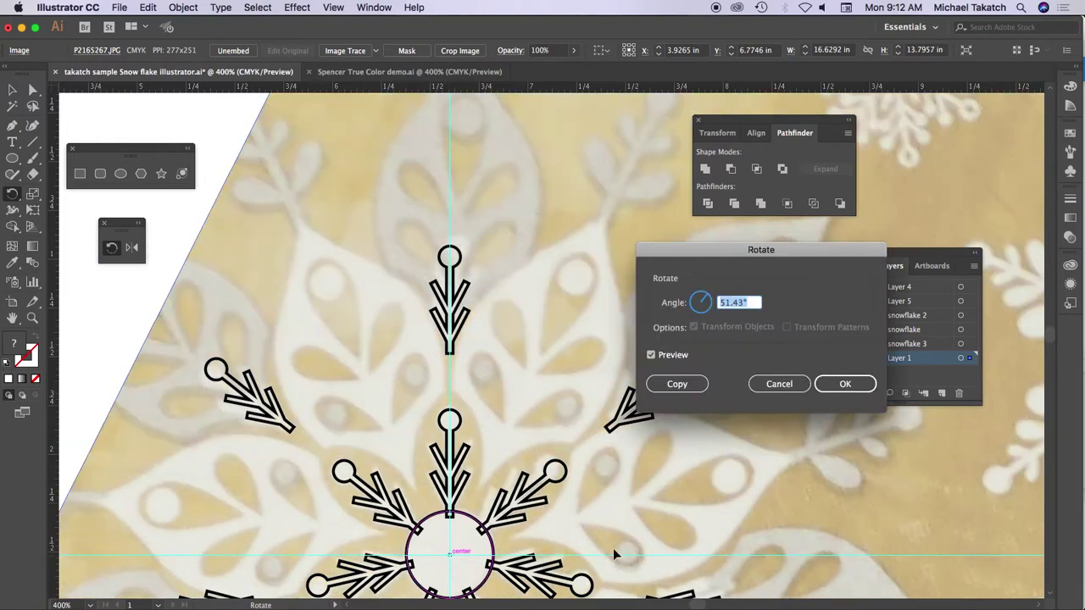
click(697, 389)
click(653, 356)
click(652, 356)
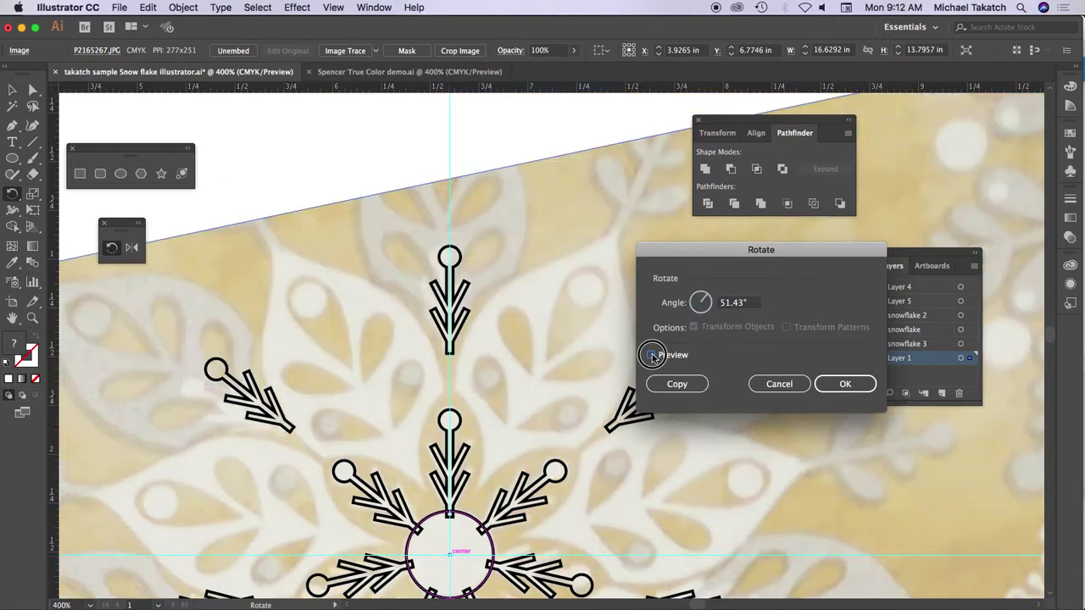
click(751, 302)
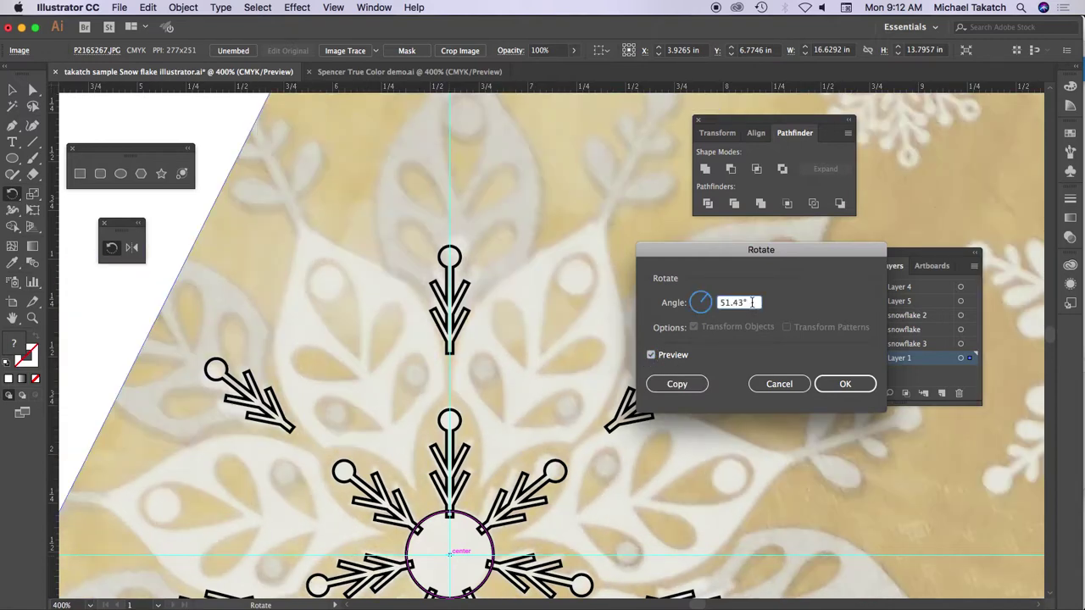
click(668, 359)
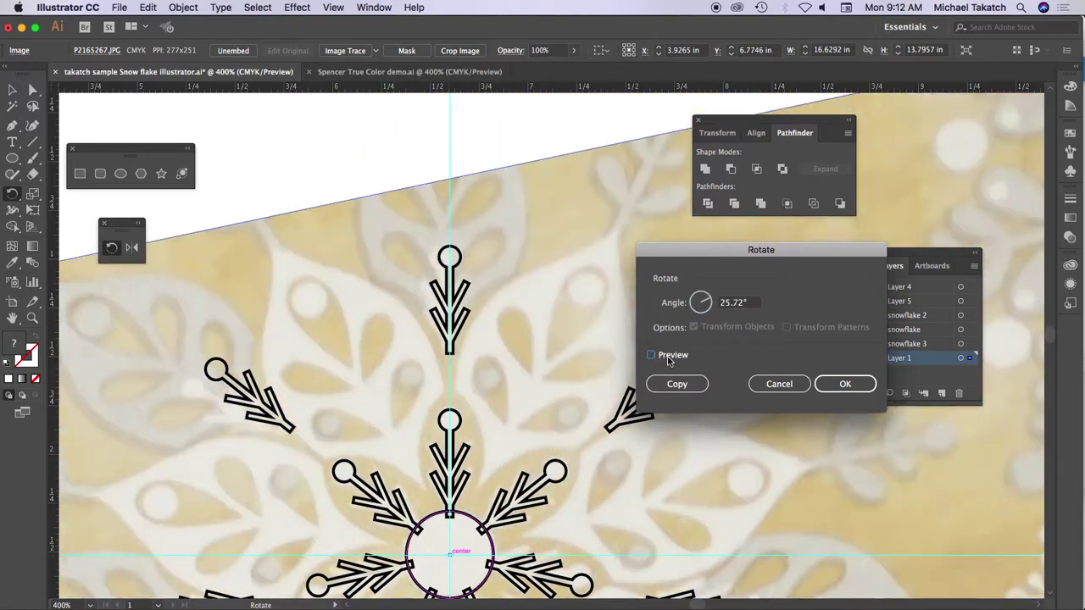
click(669, 359)
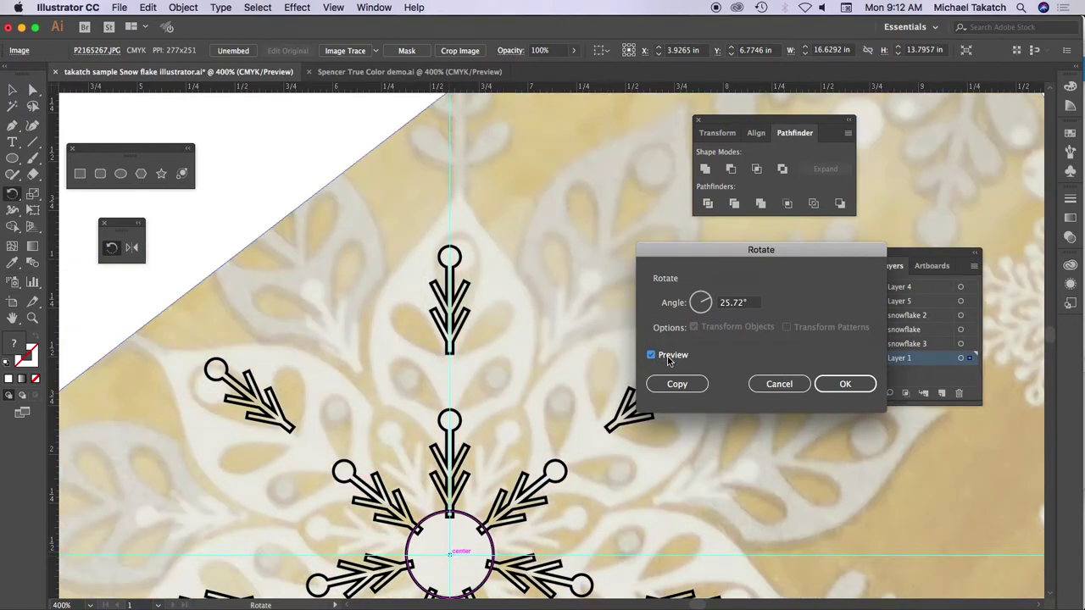
click(833, 395)
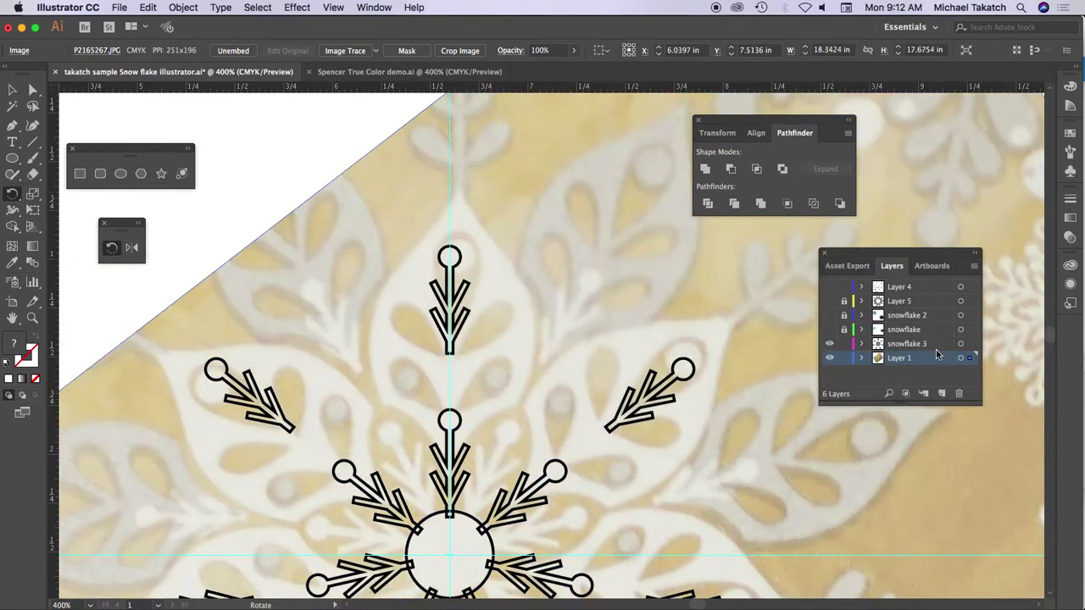
Hide and lock the snowflake 3 layer, add a new layer above Layer 1, and switch to the Pen tool
click(830, 343)
click(940, 393)
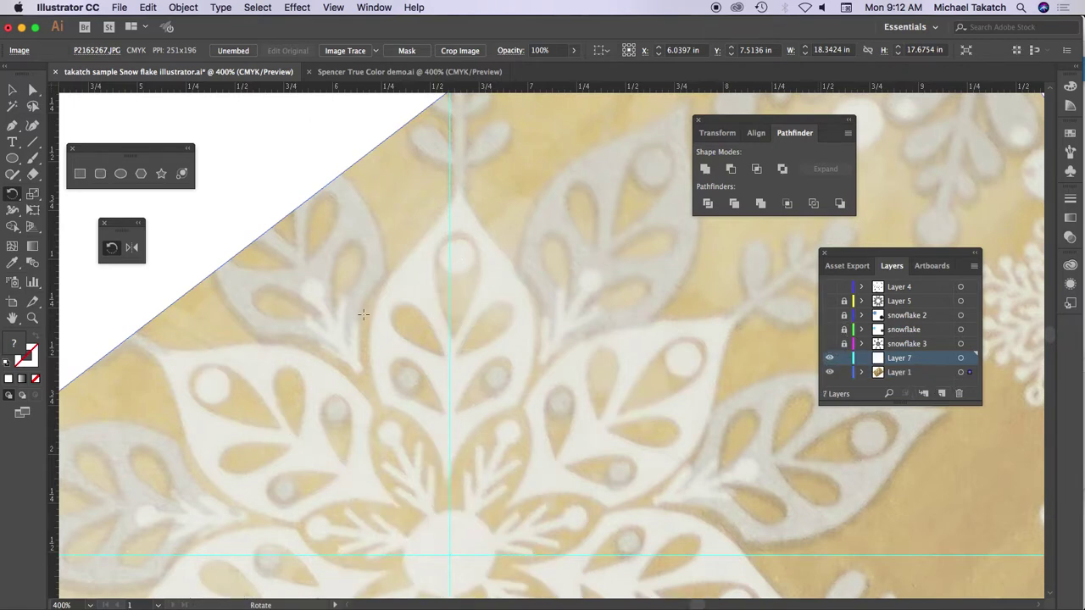
click(12, 125)
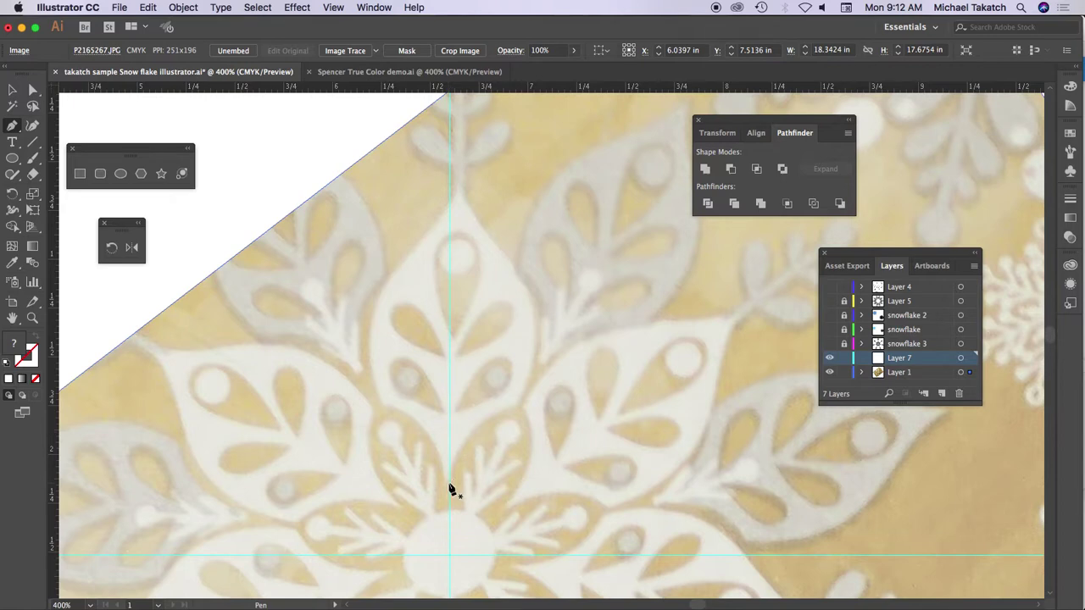
Trace the upright petal's curved lower-right edge outward from the vertical guide, using a black stroke and no fill
drag(452, 488, 460, 475)
click(521, 403)
click(566, 398)
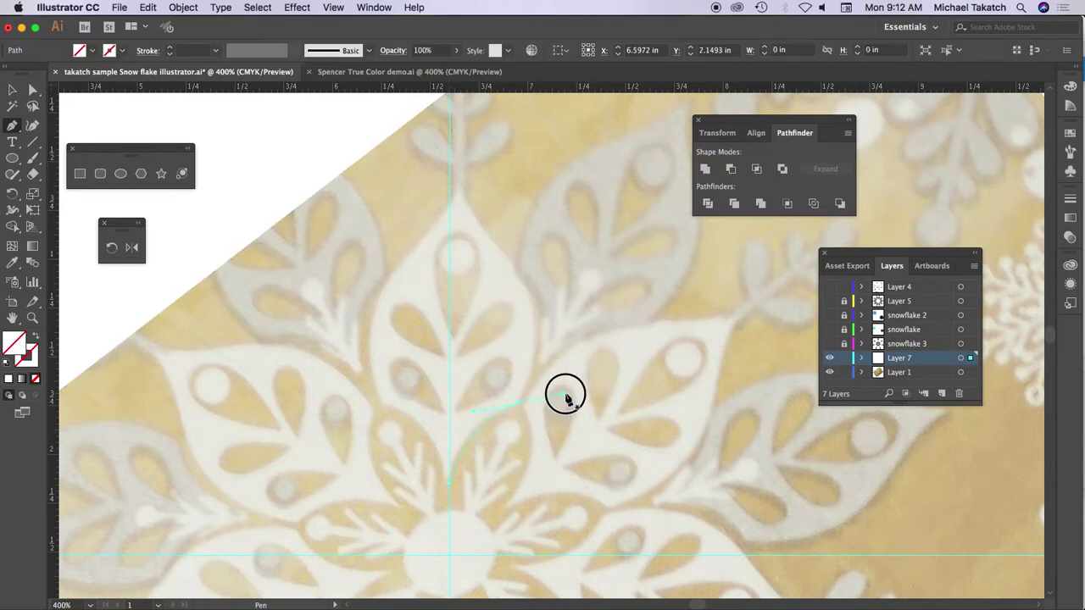
drag(566, 398, 588, 380)
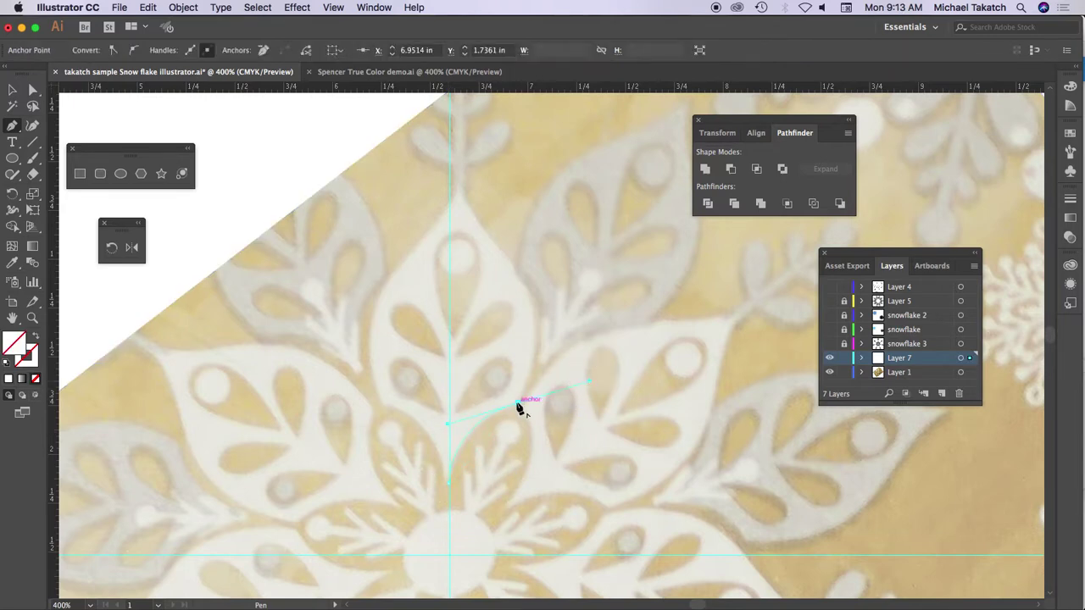
key(super)
click(6, 364)
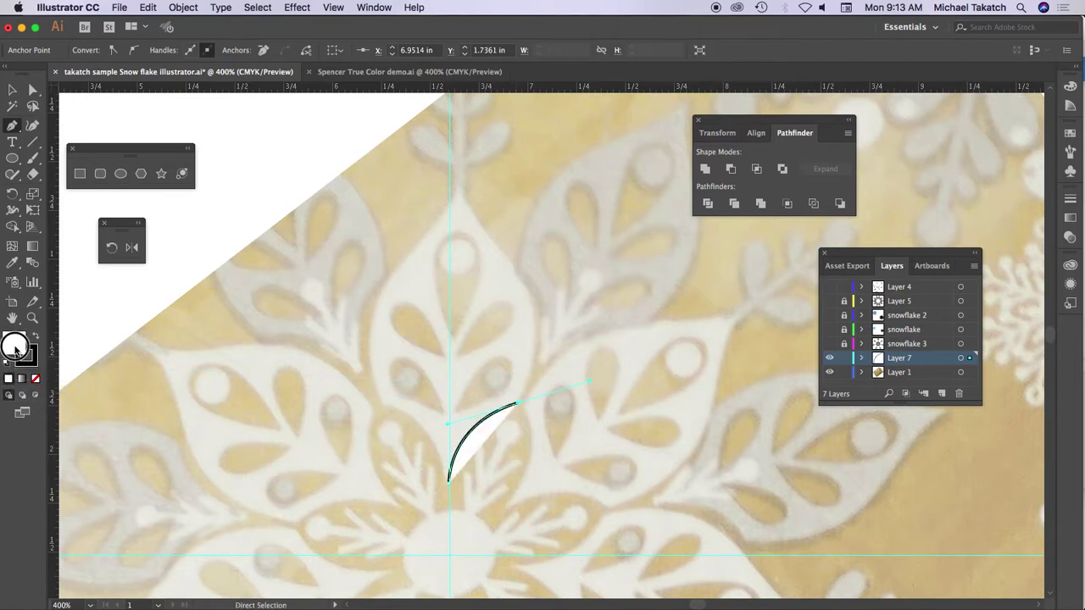
click(37, 379)
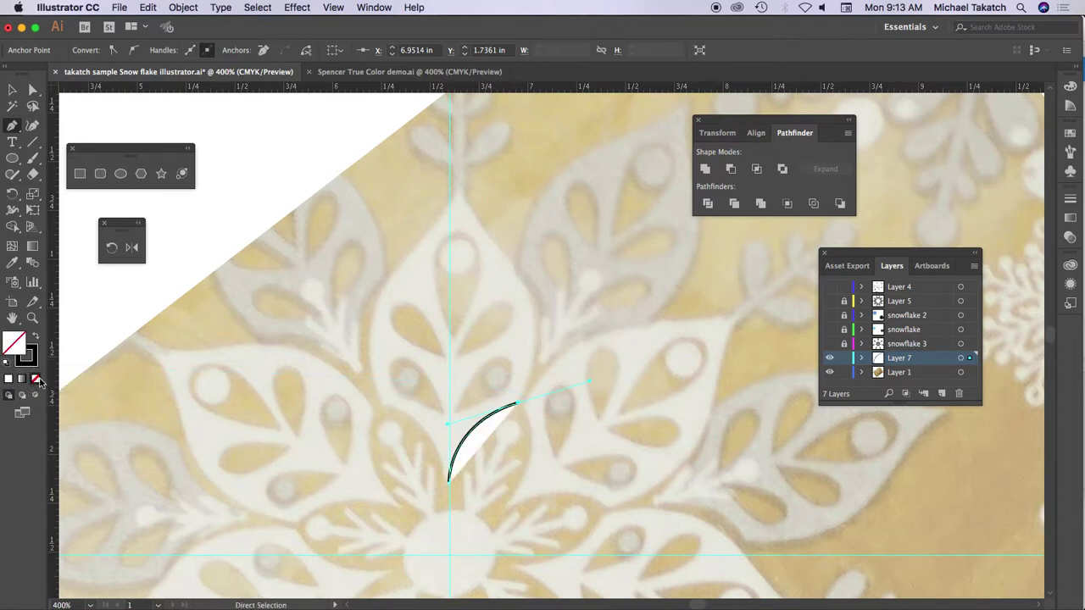
Continue the path up the petal's right side to its tip and close it along the guide, about 0.44 by 1.52 in
click(518, 407)
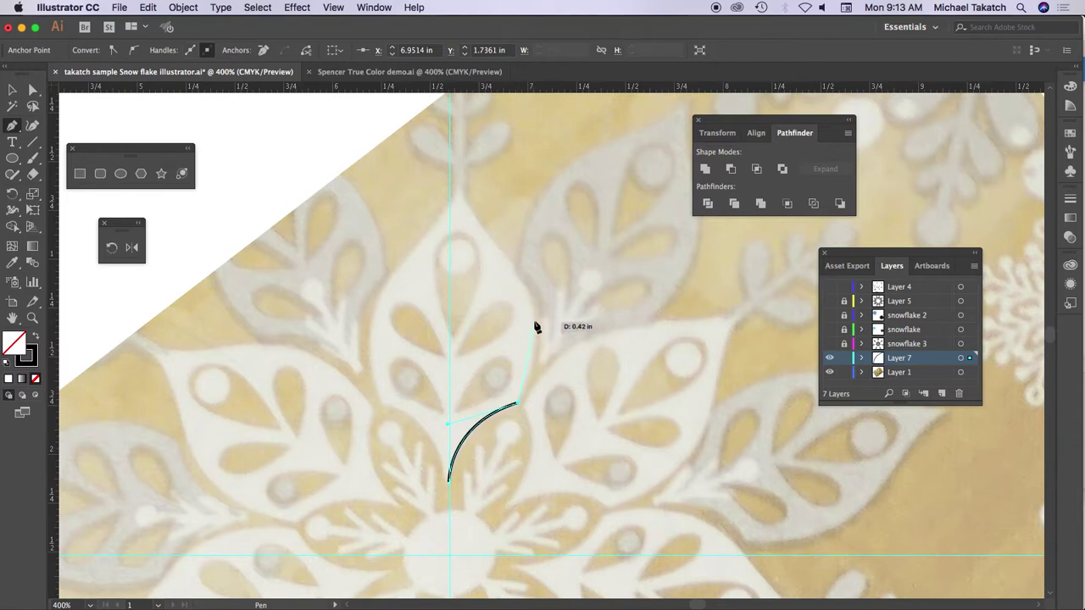
drag(533, 321, 535, 286)
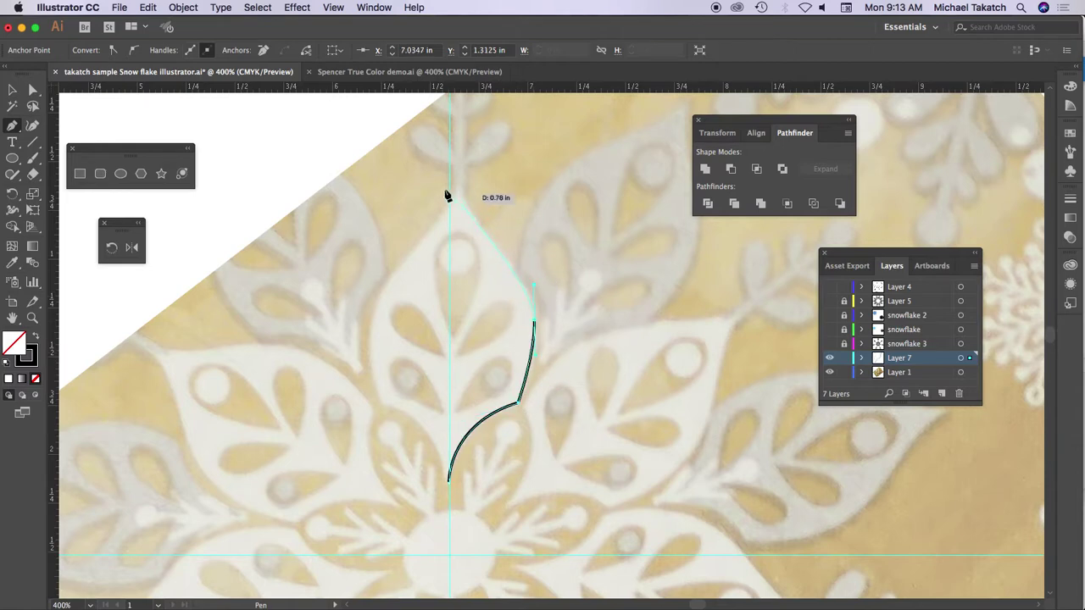
click(449, 186)
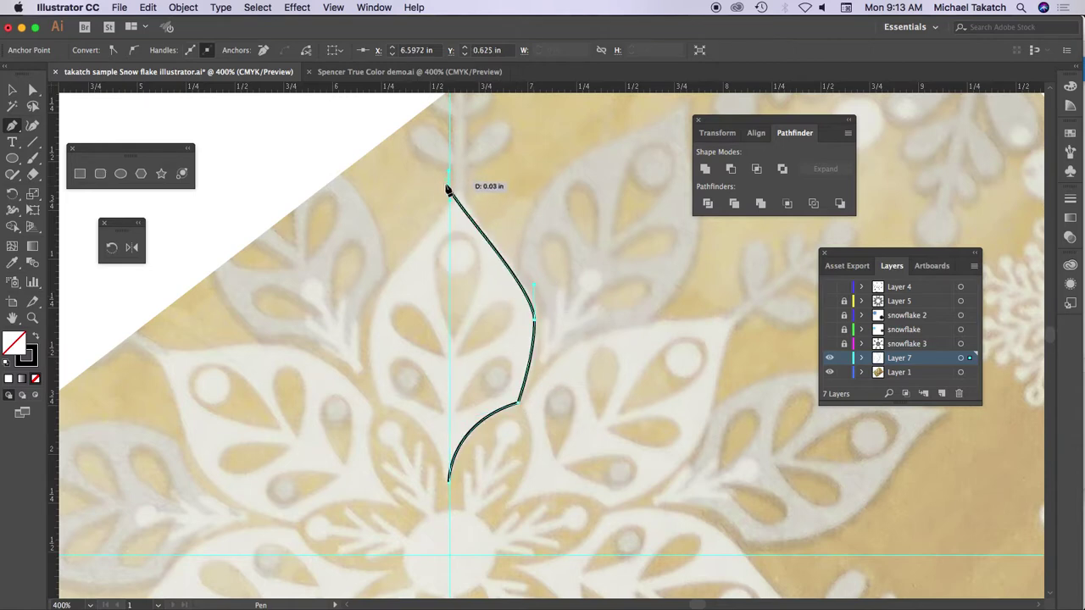
click(449, 485)
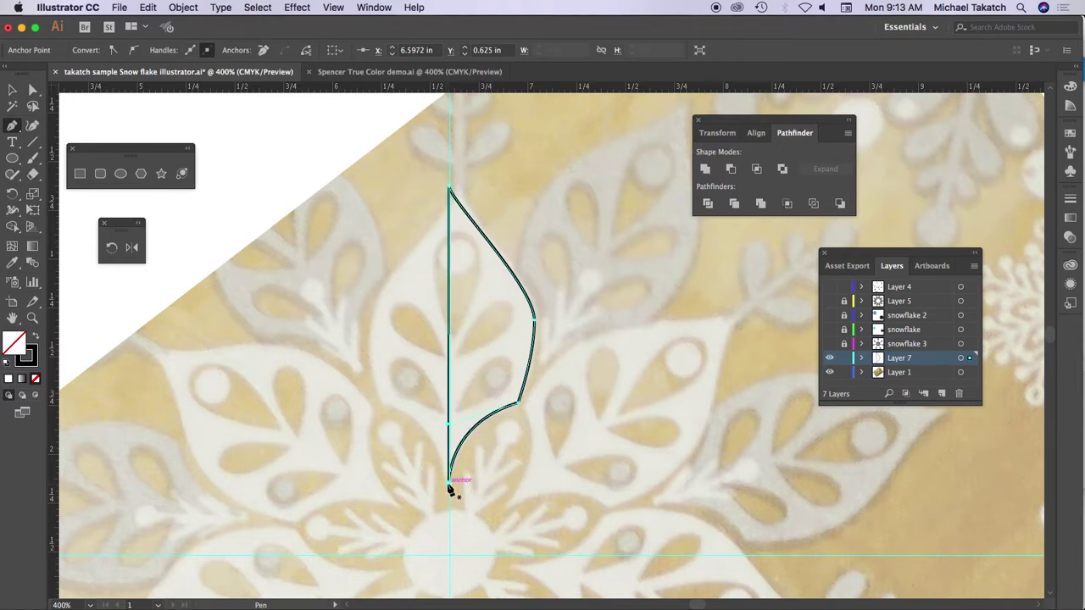
Swap the half petal's fill and stroke to make it solid black, and reflect a copy vertically across the guide
click(37, 339)
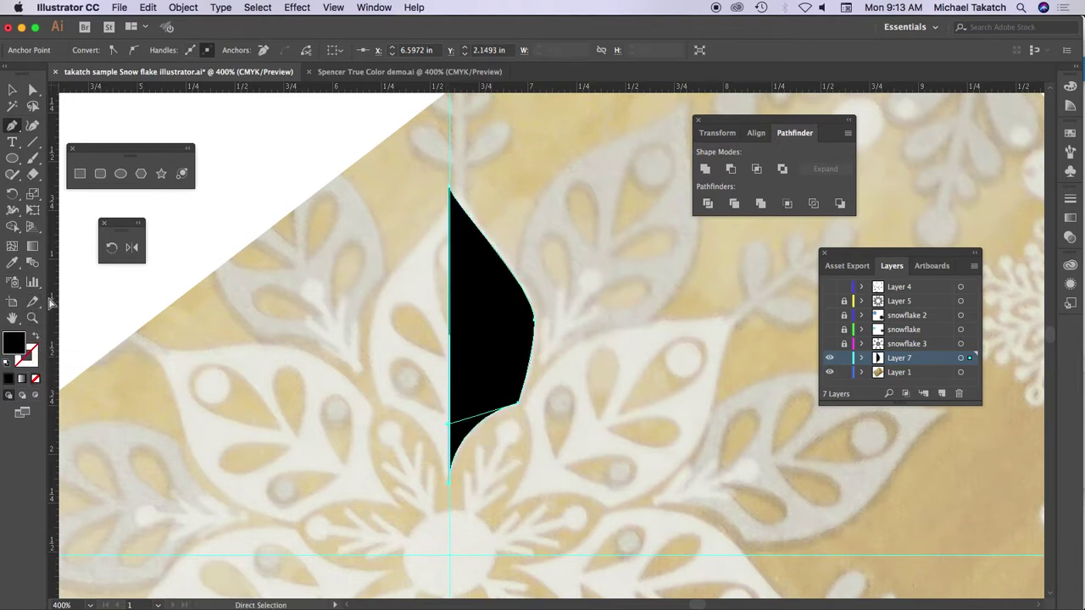
click(12, 89)
click(265, 309)
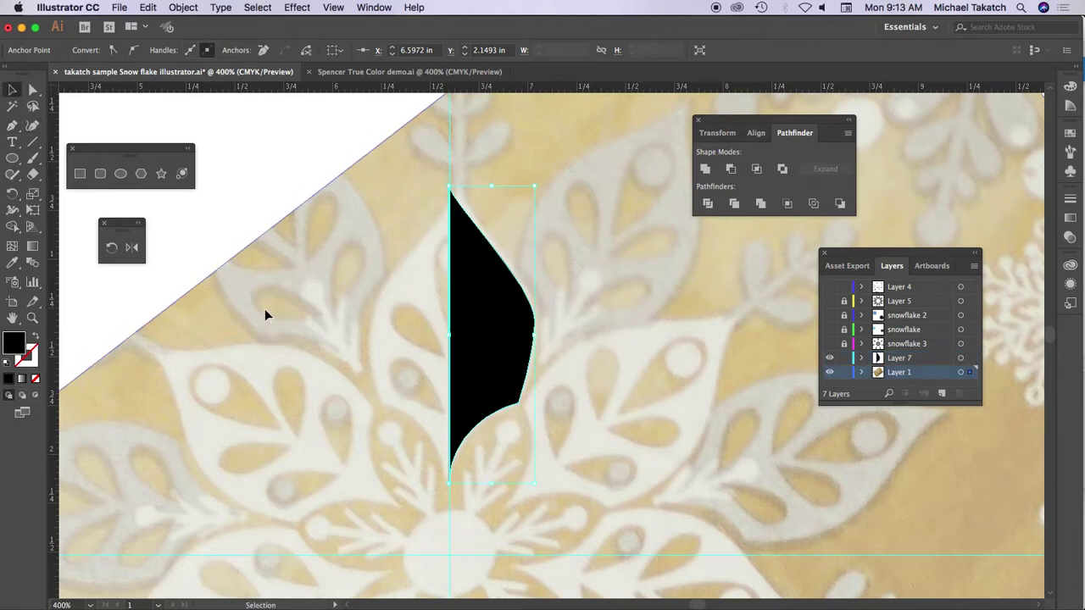
key(cmd+z)
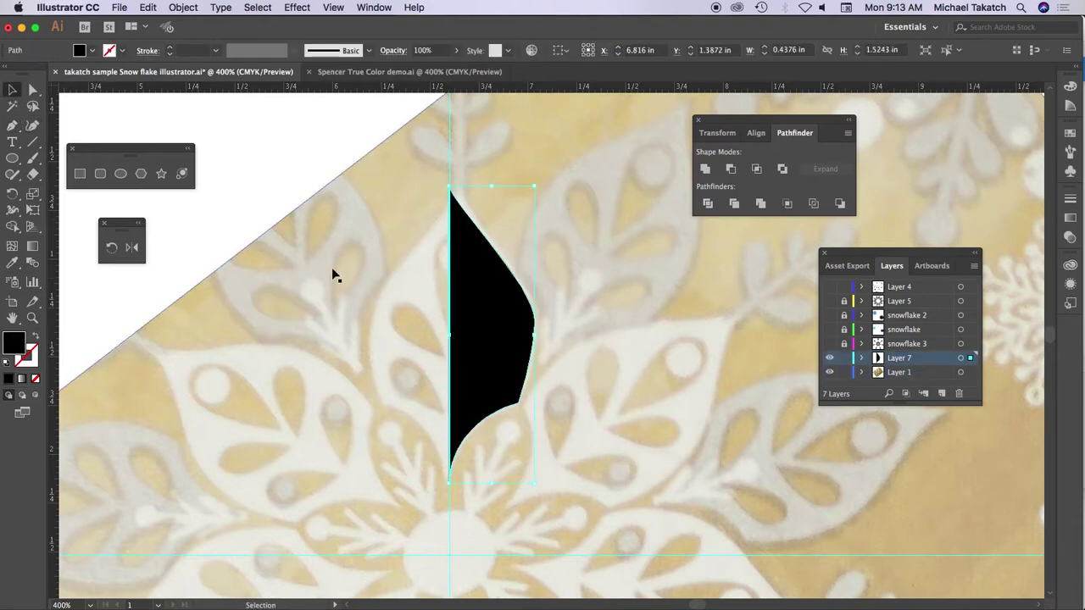
click(132, 248)
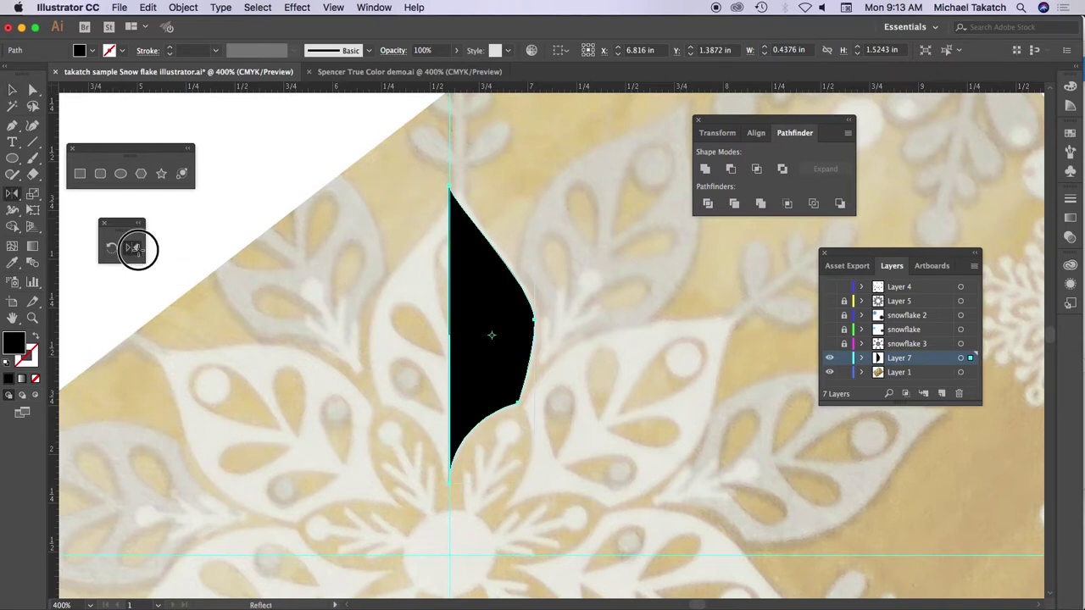
alt+click(449, 337)
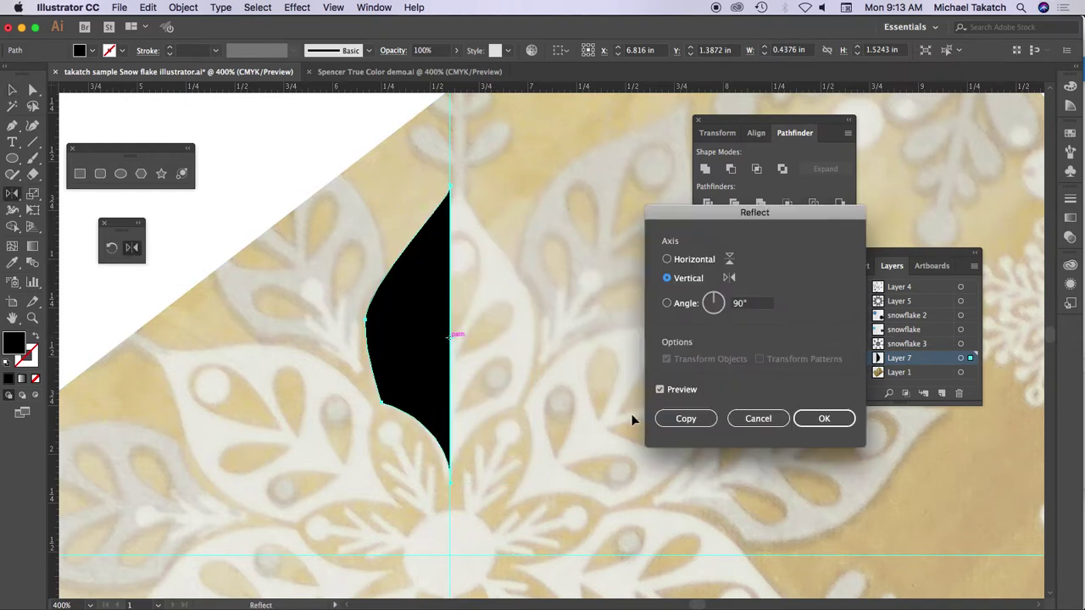
click(686, 418)
Unite both petal halves into one shape and swap its colours to a black stroke with no fill
click(12, 91)
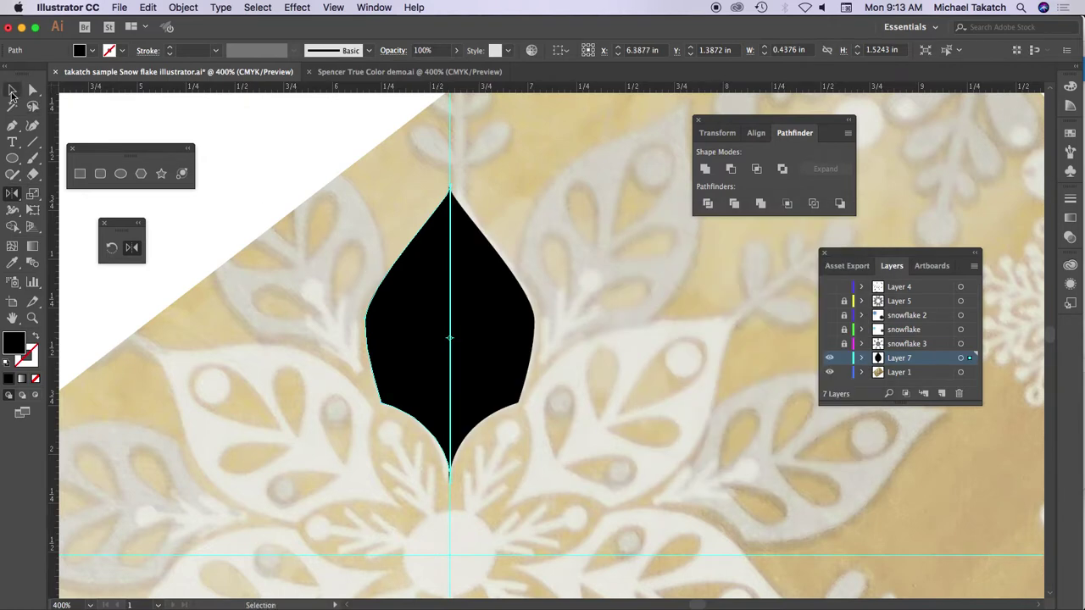
shift+click(511, 317)
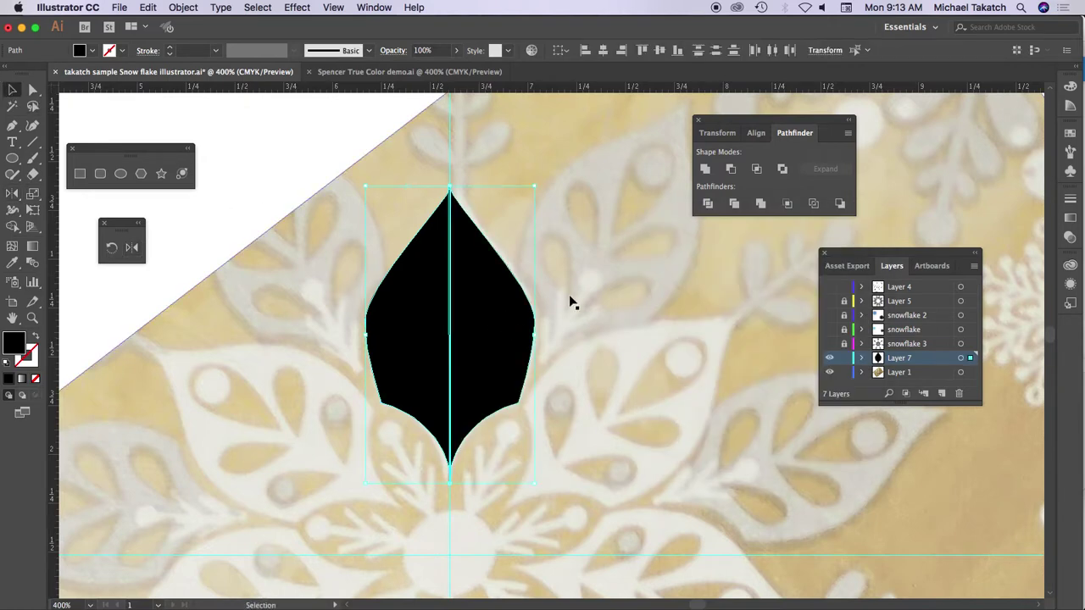
click(705, 170)
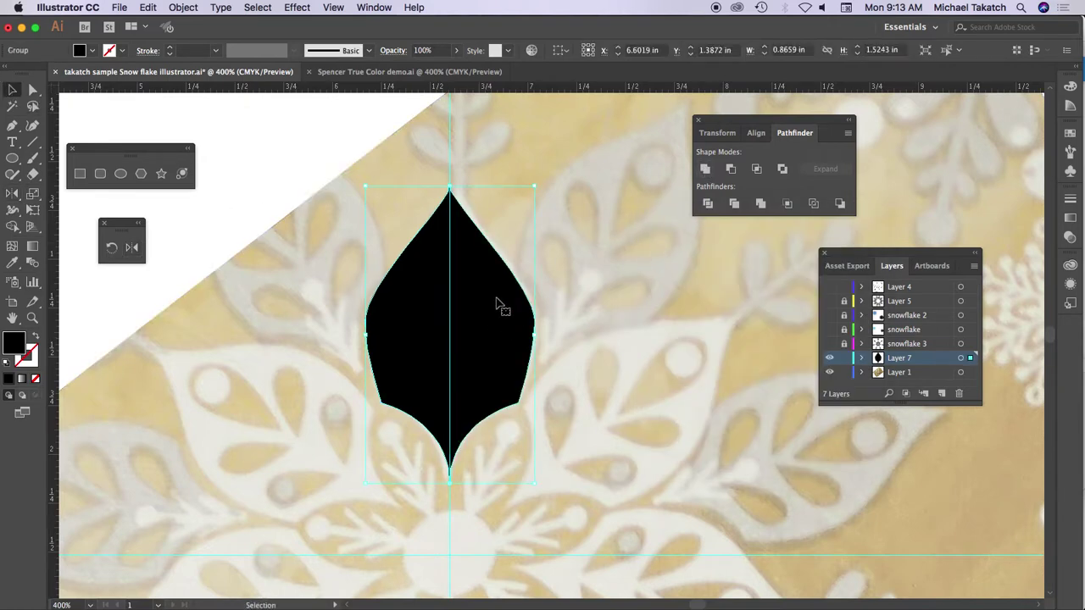
drag(501, 308, 543, 309)
key(super+z)
click(36, 336)
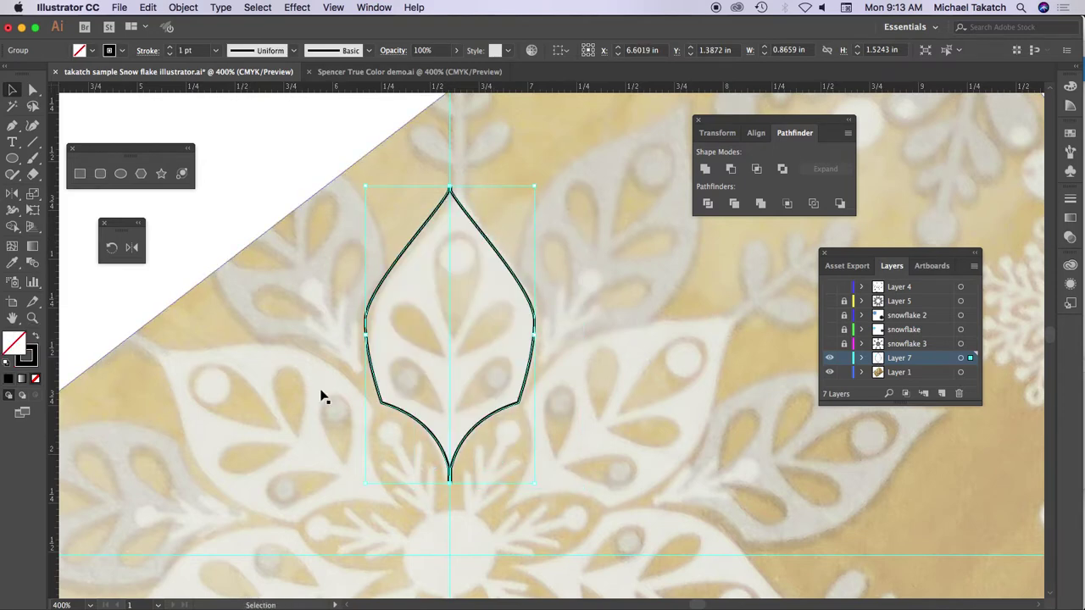
Trace the petal's lower-left teardrop cutout as a closed Pen path starting and ending at its pointed tip
key(super+equal)
key(super+equal)
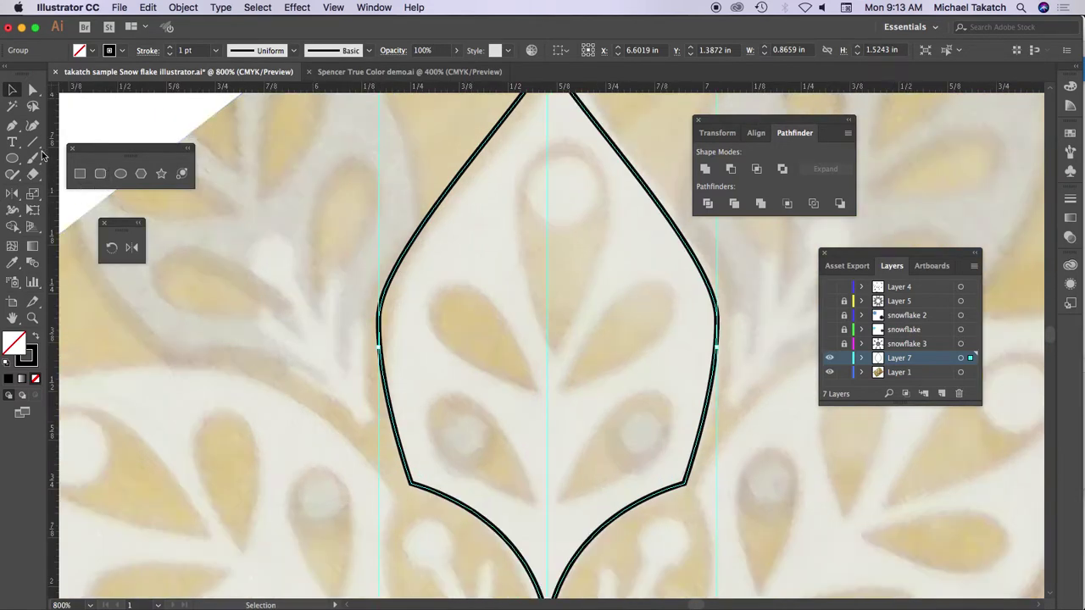
key(p)
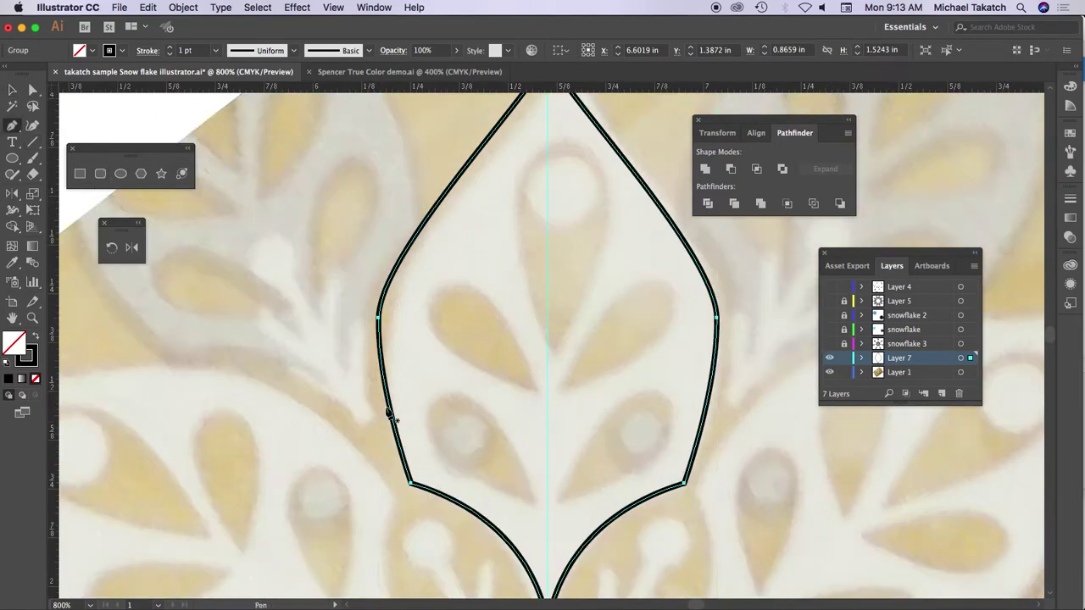
click(535, 509)
drag(435, 406, 387, 435)
mouse_move(534, 503)
mouse_down()
mouse_move(536, 513)
mouse_move(536, 504)
mouse_up()
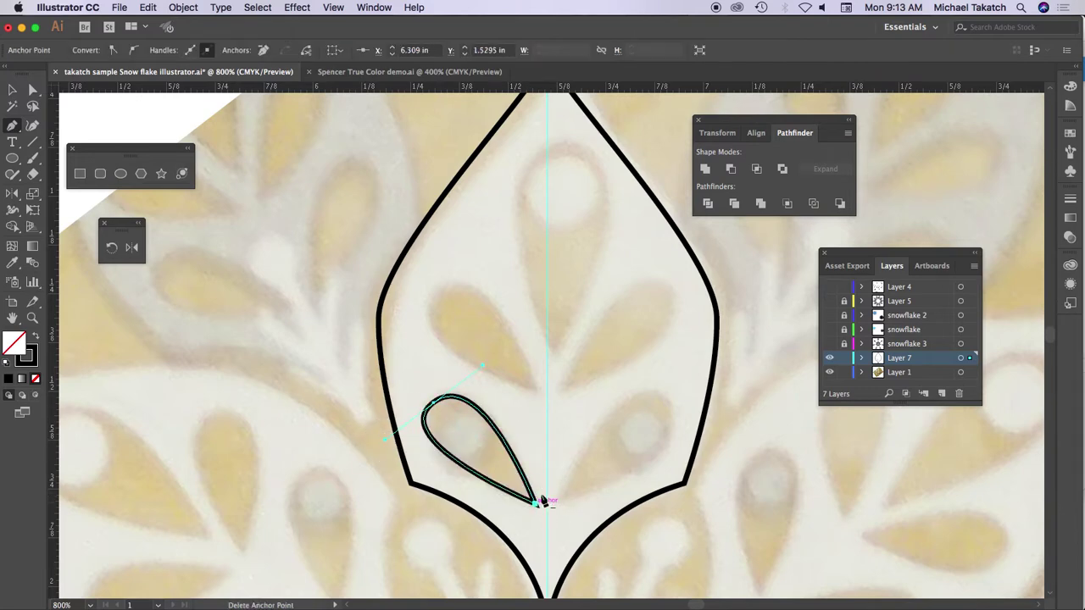
Trace the petal's upper-left teardrop cutout as a closed path about 0.27 by 0.28 in, redoing its rounded end for a closer fit
click(535, 391)
drag(436, 293, 387, 324)
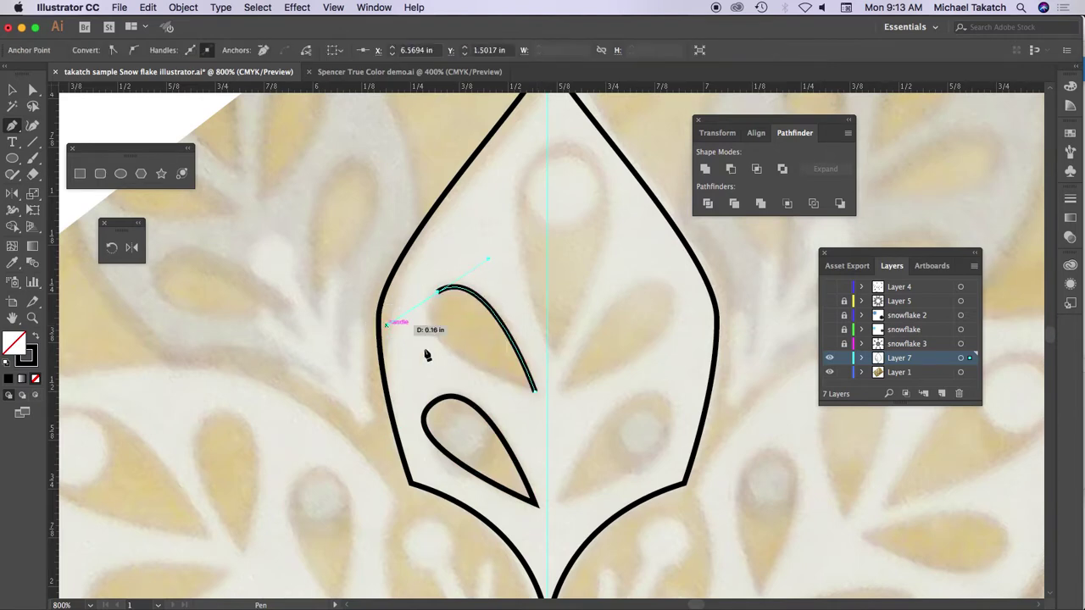
click(535, 393)
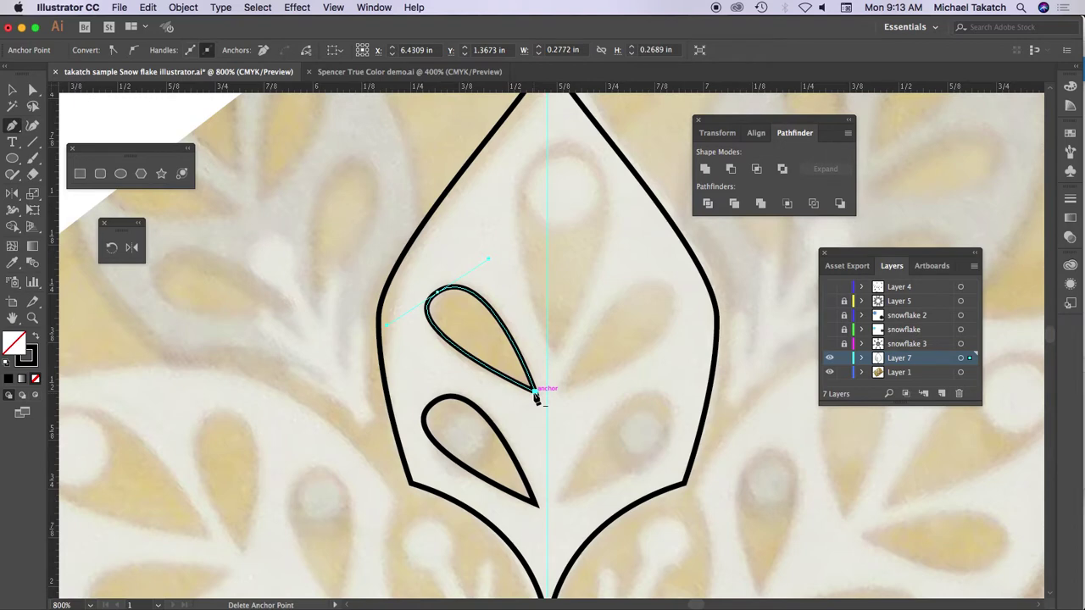
key(super+z)
key(super+z)
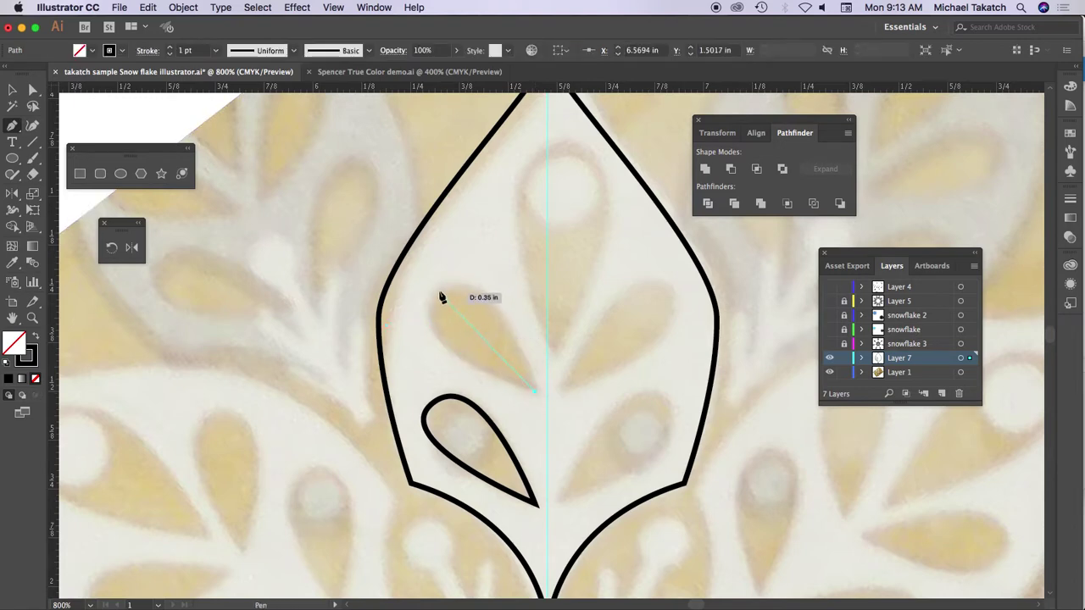
drag(438, 292, 394, 331)
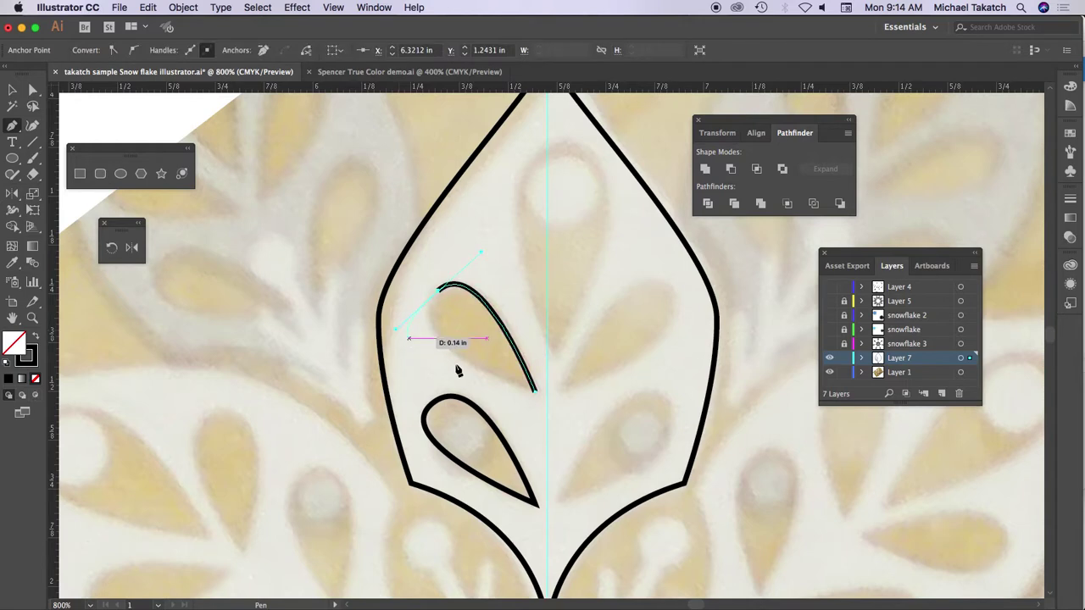
click(536, 391)
click(547, 355)
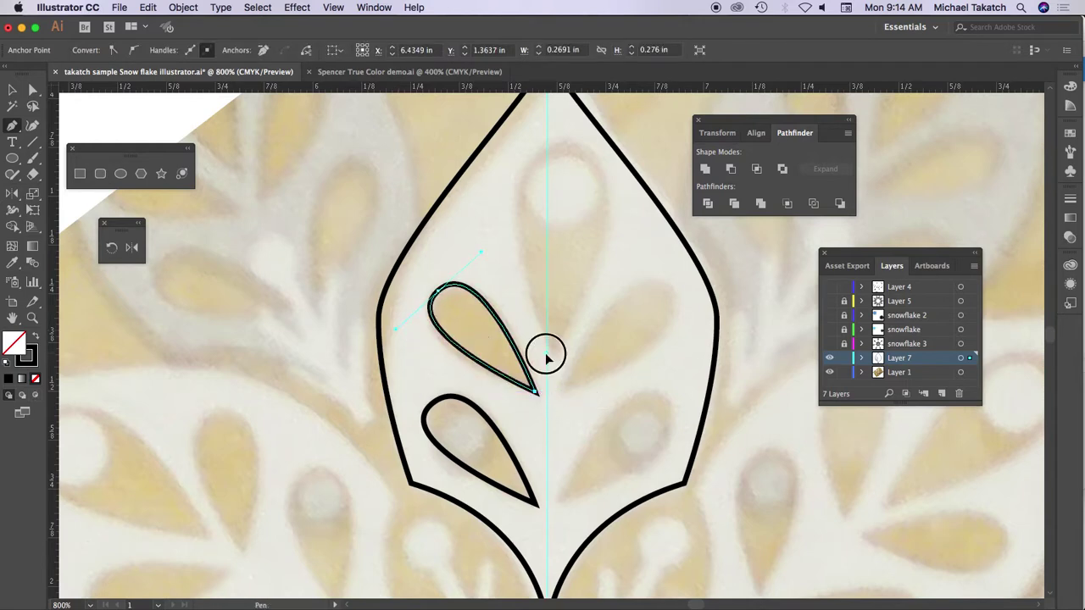
Trace the left half of the petal's central teardrop as a closed Pen path about 0.12 by 0.53 in, with its straight side on the guide
drag(548, 150, 624, 145)
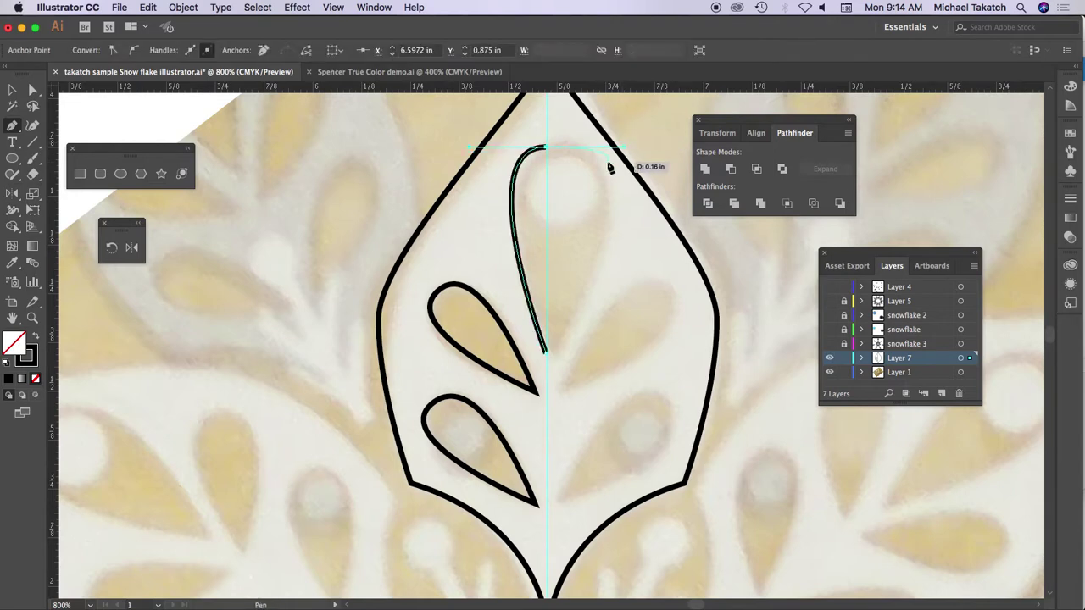
key(super+z)
drag(552, 149, 650, 145)
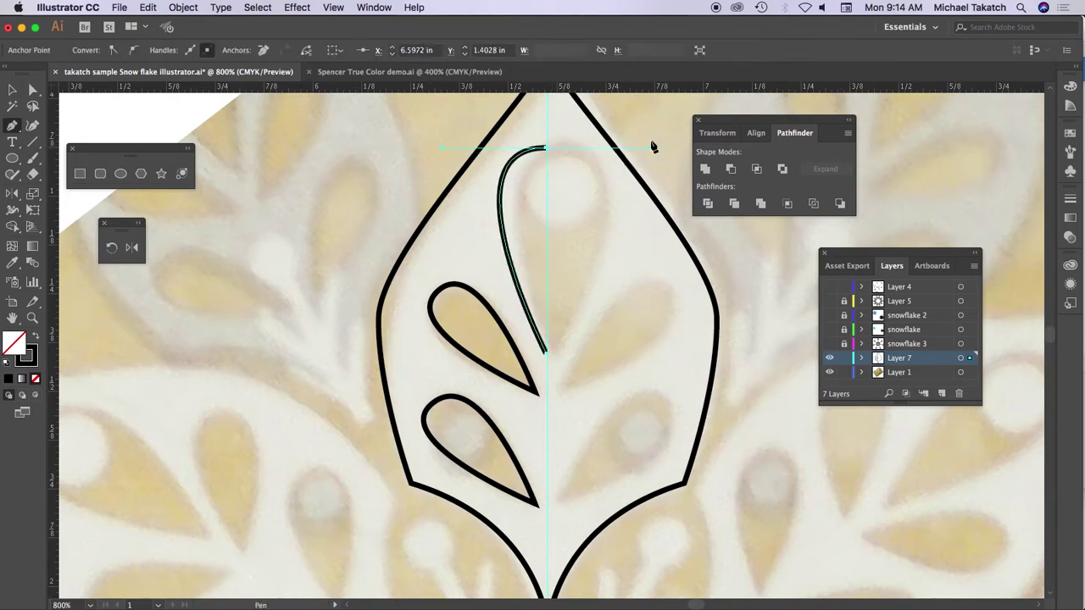
click(547, 150)
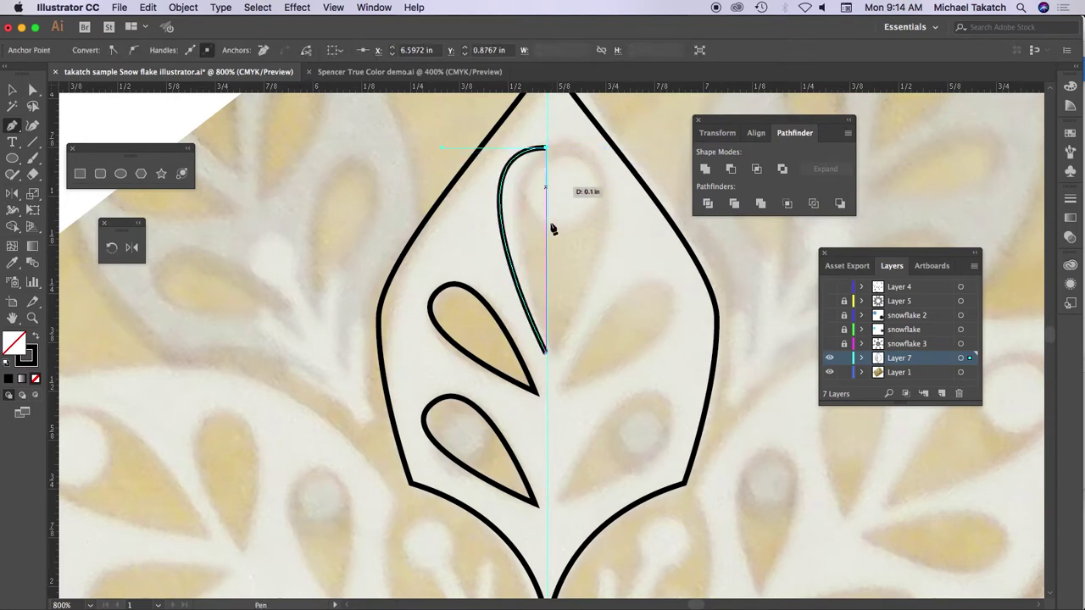
click(548, 356)
Swap the half teardrop's fill and stroke to make it solid black, and reflect a copy vertically across the guide
click(12, 89)
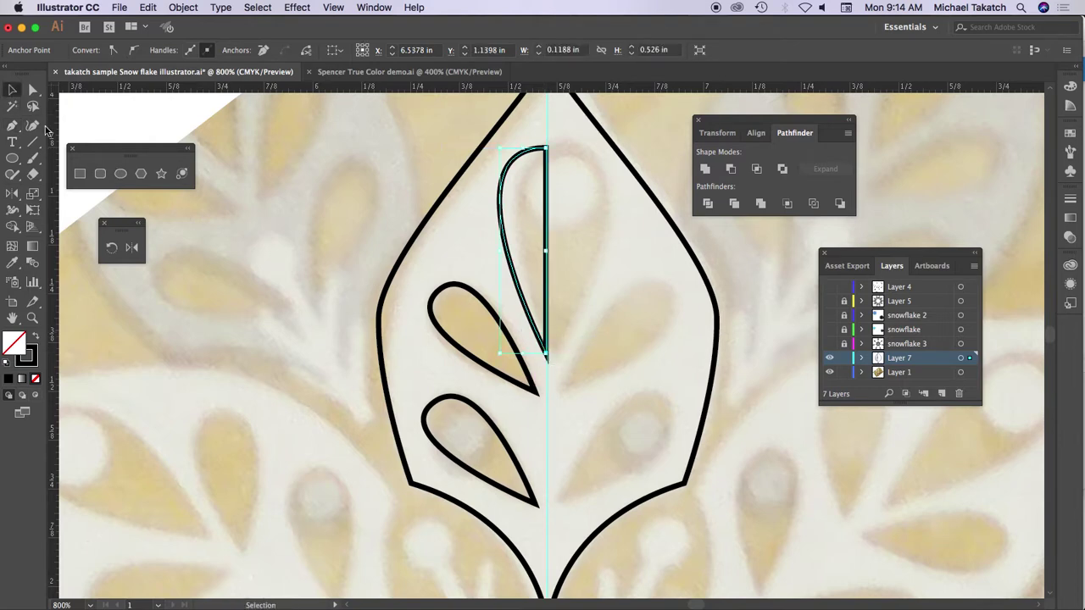
click(35, 338)
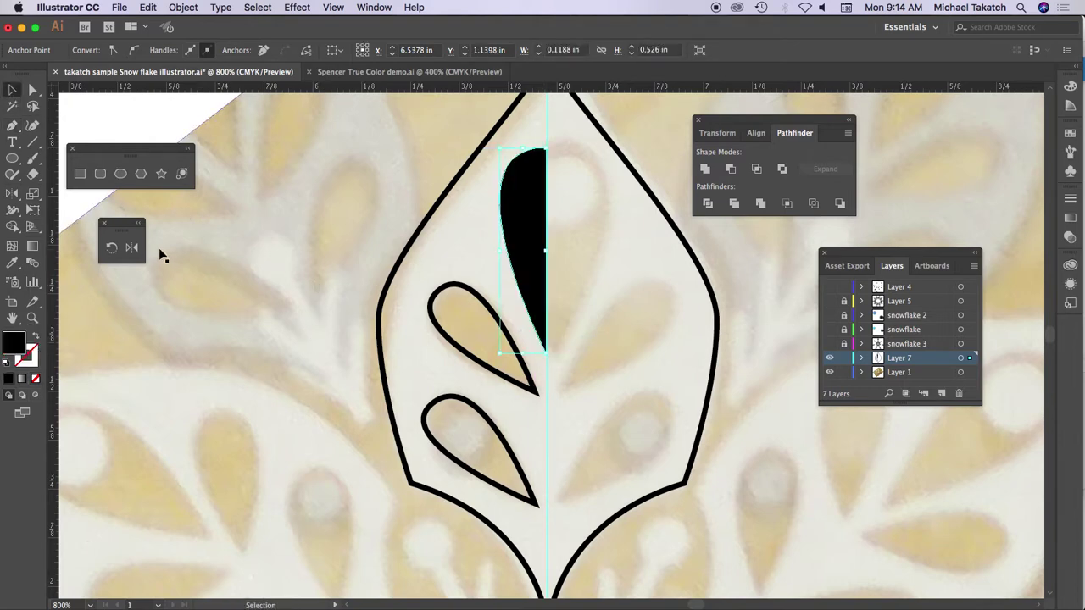
key(o)
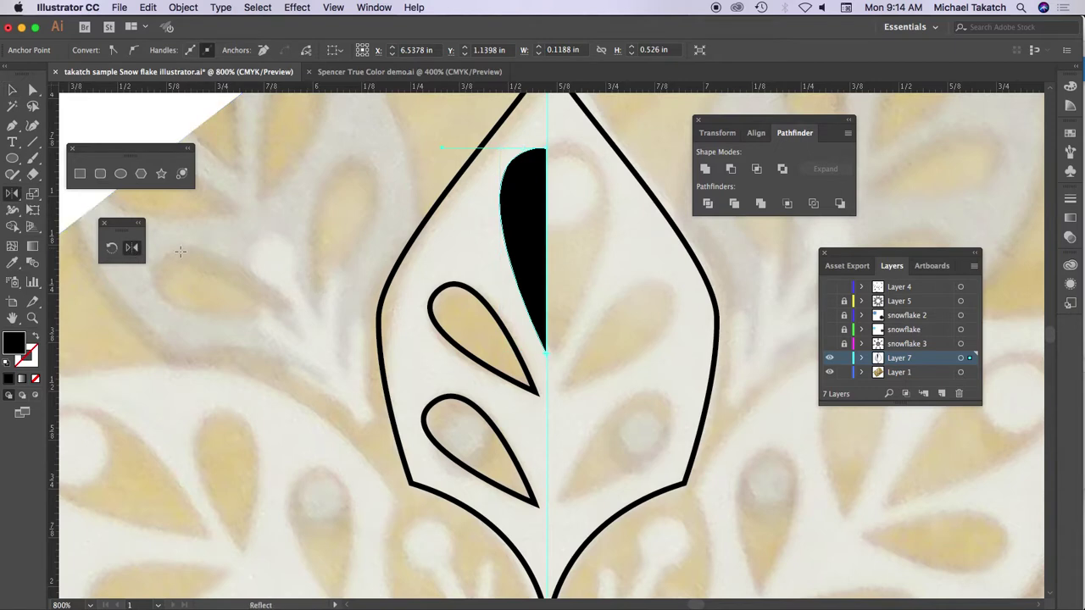
alt+click(547, 237)
click(685, 417)
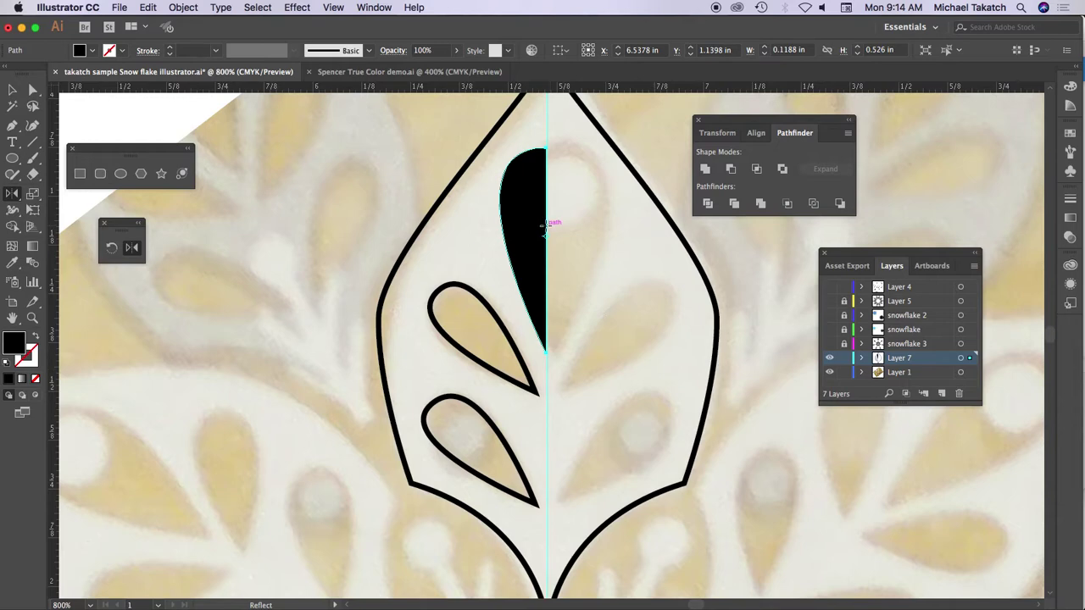
alt+click(546, 227)
click(685, 417)
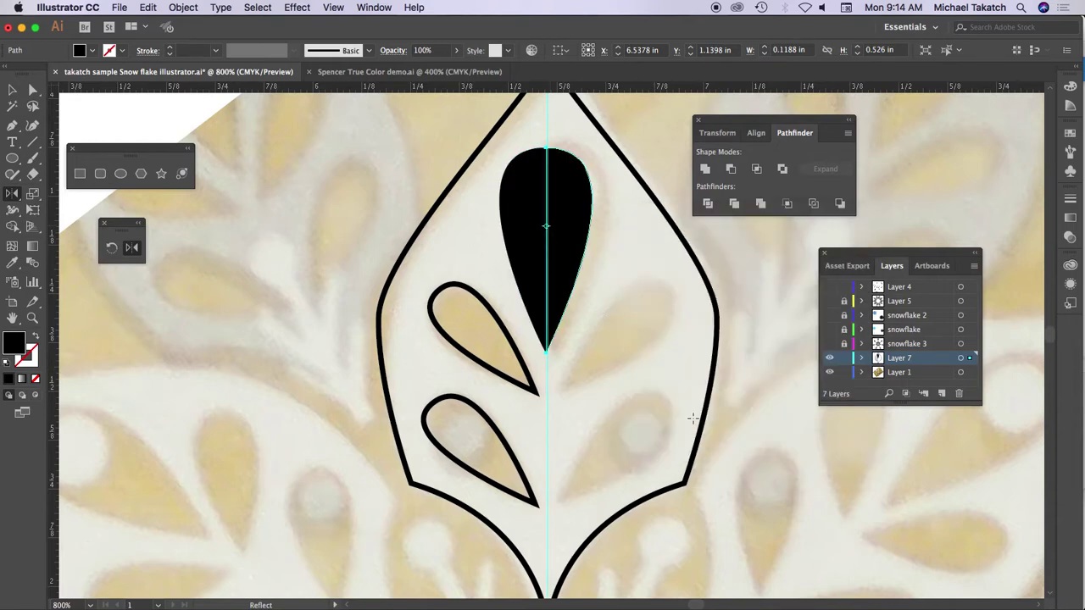
Unite both central teardrop halves into one shape and swap its colours to a black stroke with no fill
key(v)
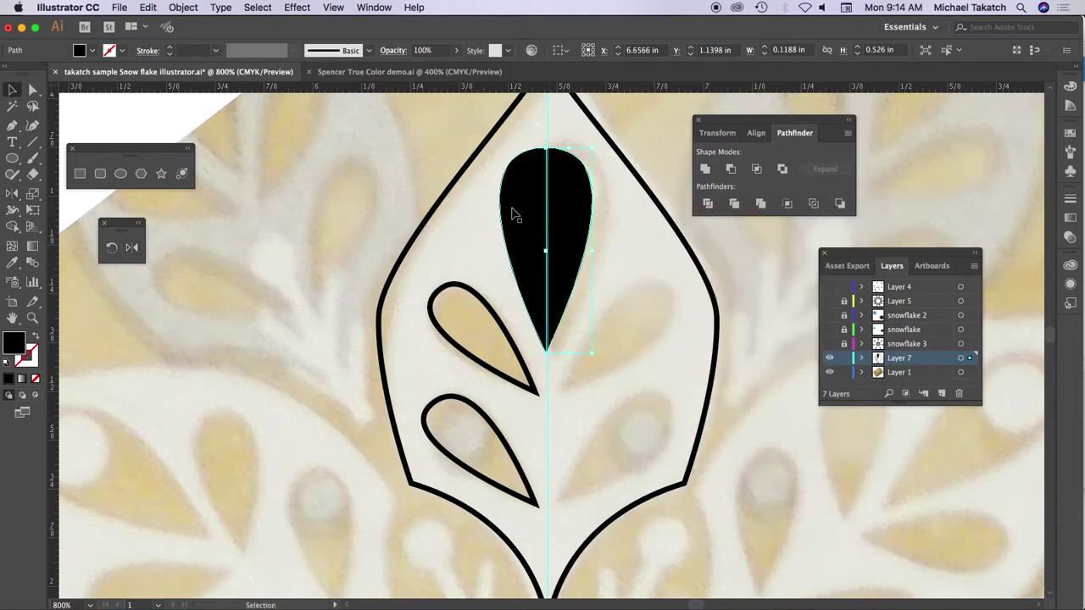
shift+click(514, 215)
click(704, 169)
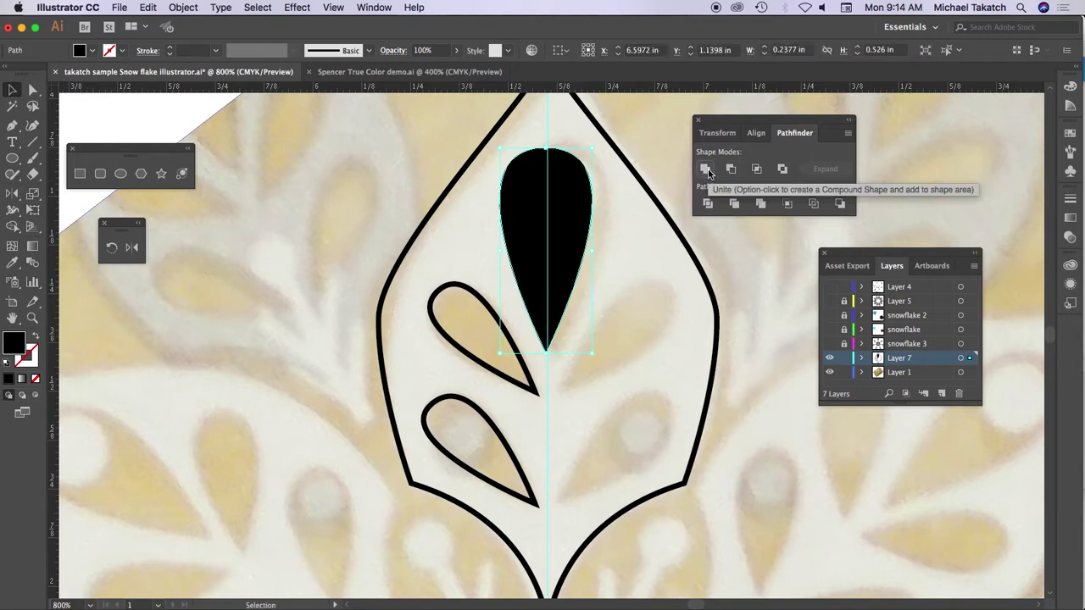
click(36, 337)
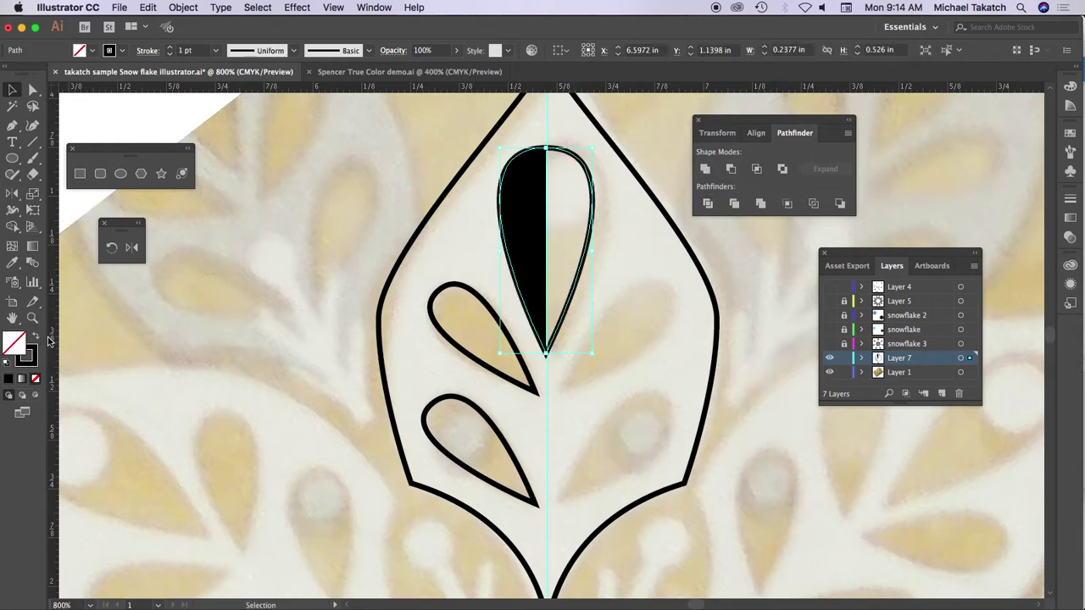
Delete the leftover solid left half behind the central teardrop, and undo the accidental move of the reference image
drag(519, 244, 566, 299)
key(Delete)
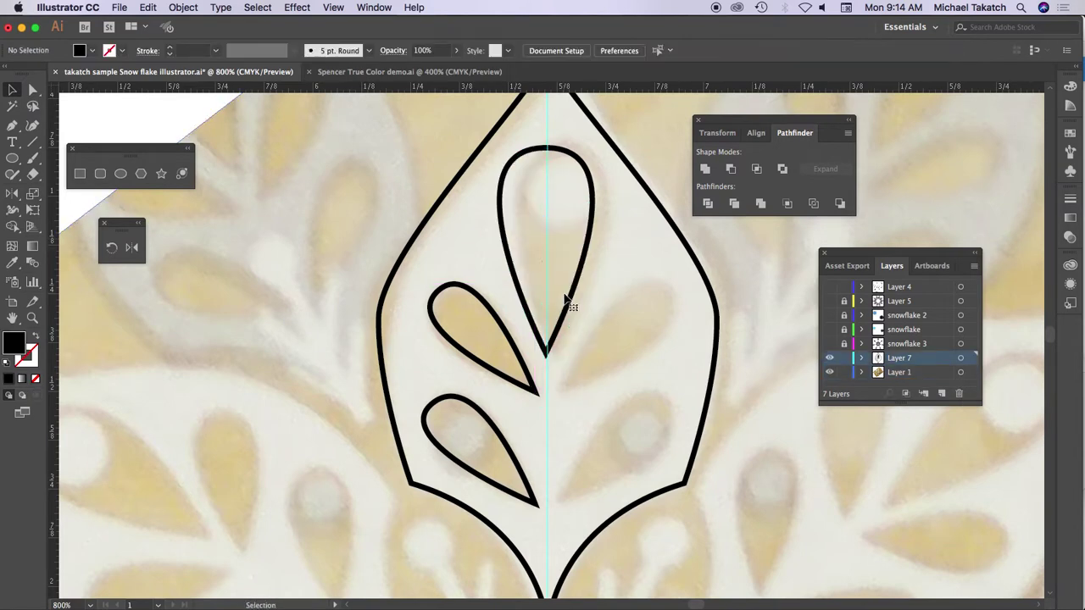
drag(467, 331, 514, 484)
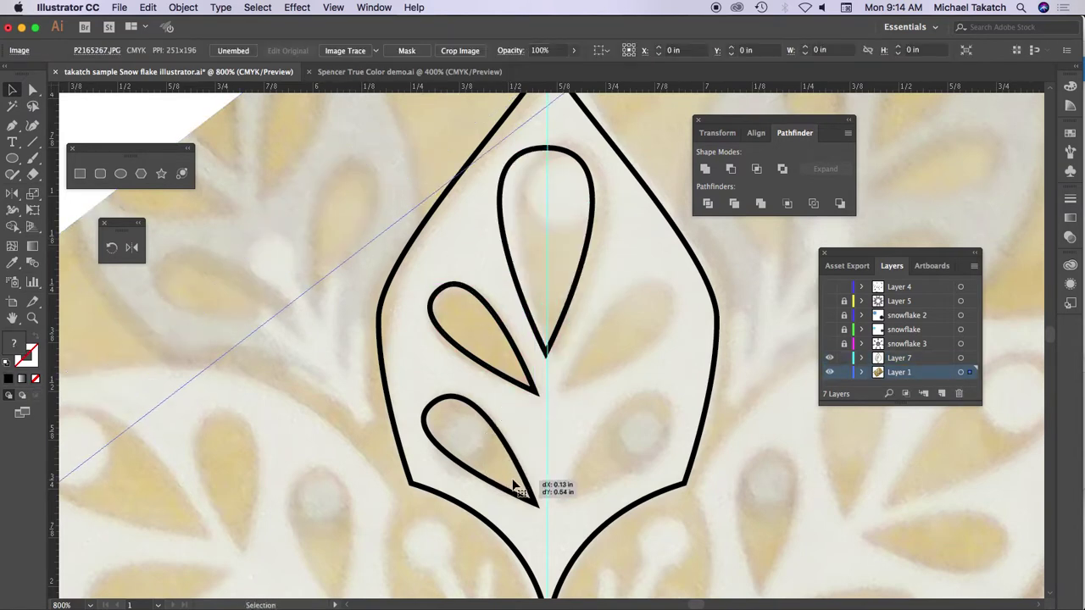
key(super+z)
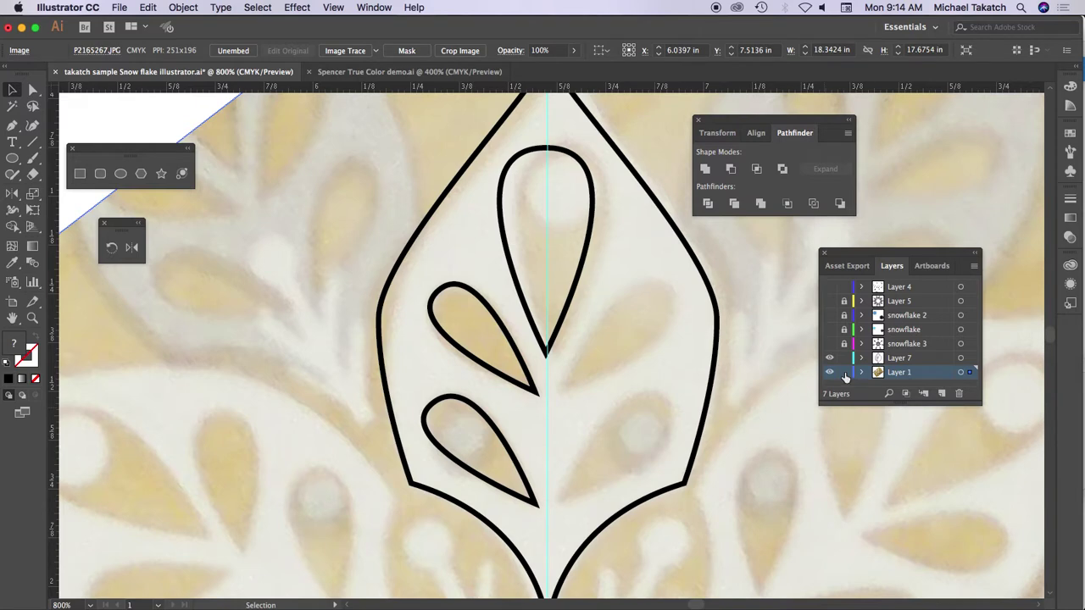
Cut the petal outline and its three teardrops, lock the reference image's Layer 1, and paste the artwork in place on Layer 7
click(717, 333)
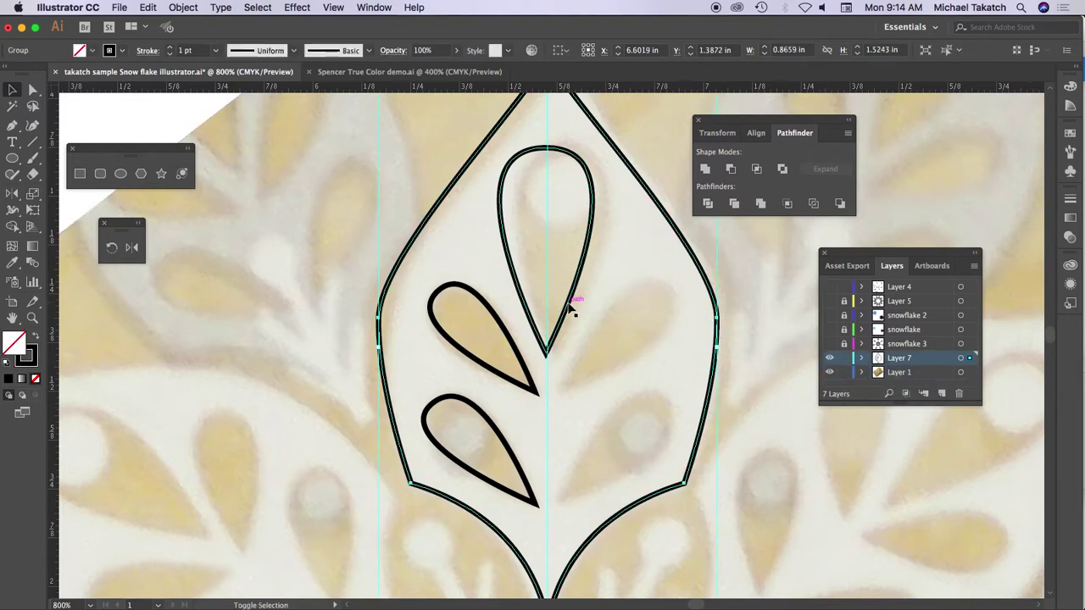
shift+click(569, 307)
shift+click(483, 326)
shift+click(484, 415)
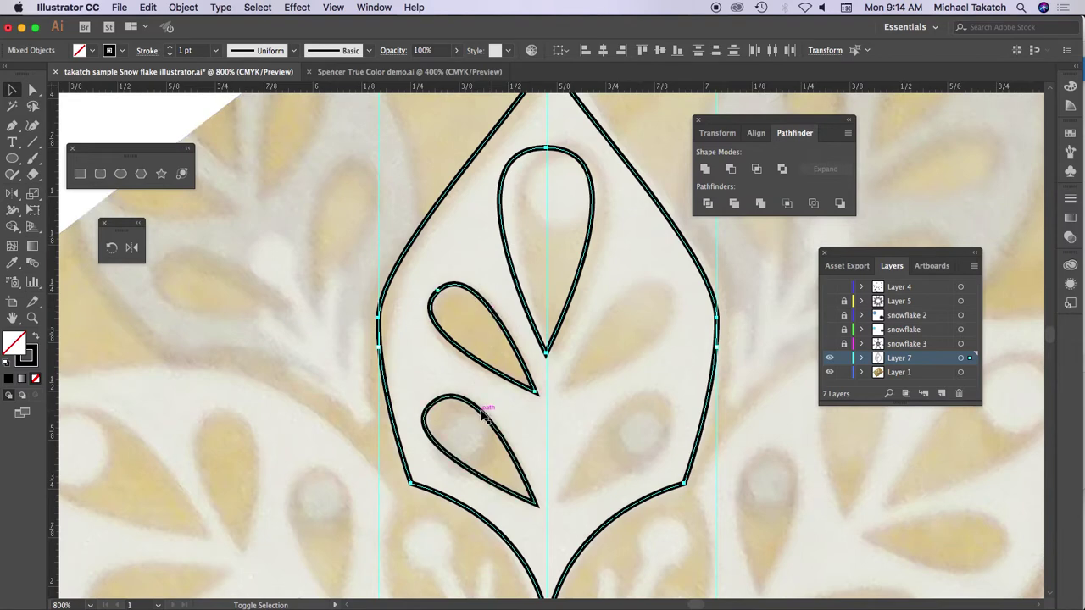
key(Delete)
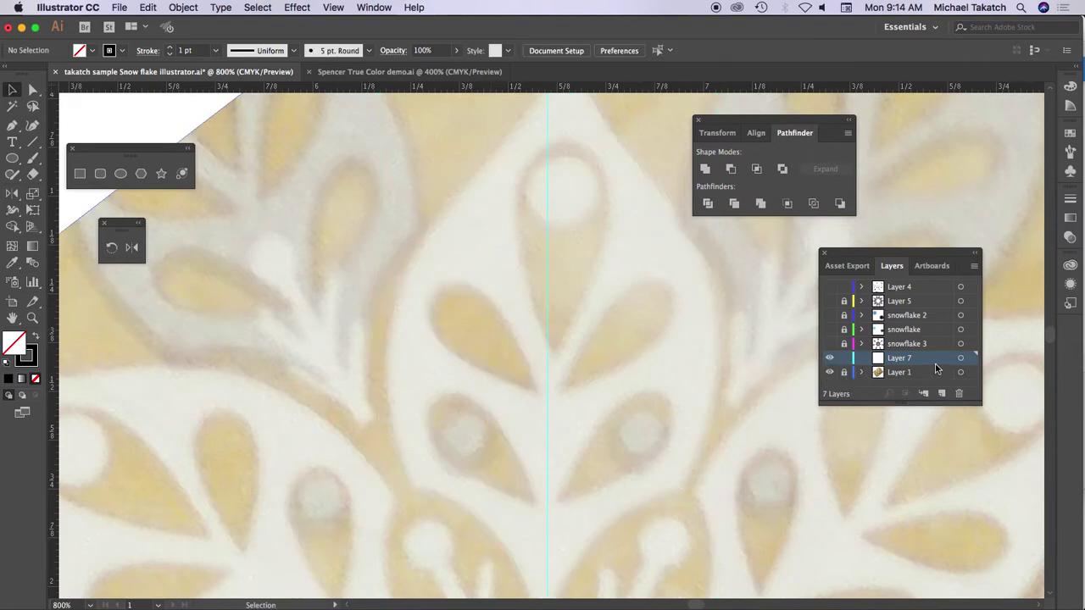
click(148, 10)
click(178, 122)
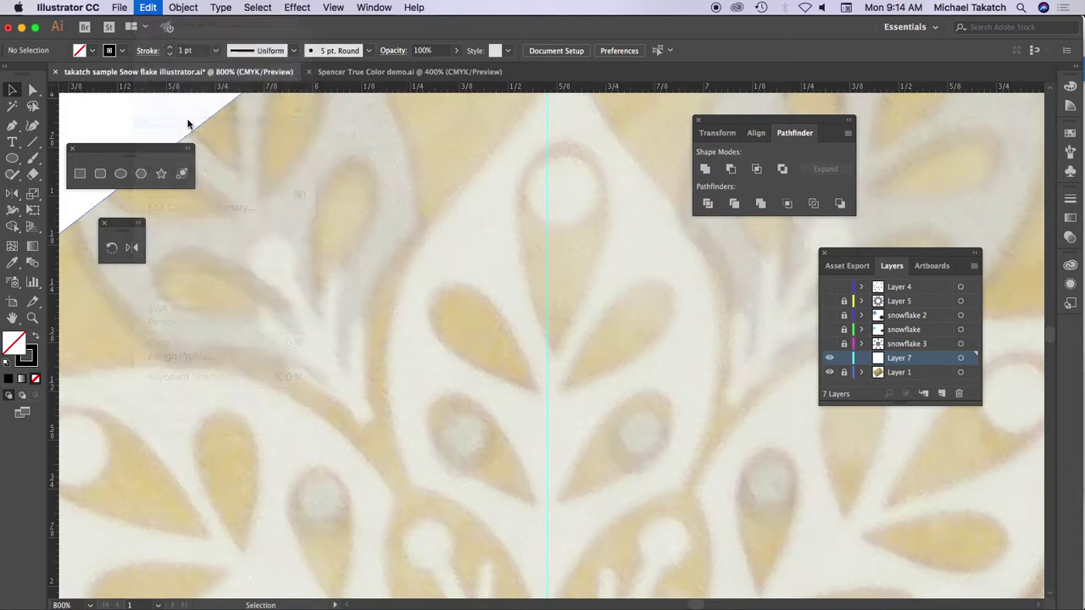
Reflect a copy of the two left teardrop cutouts vertically across the guide onto the petal's right half
click(464, 286)
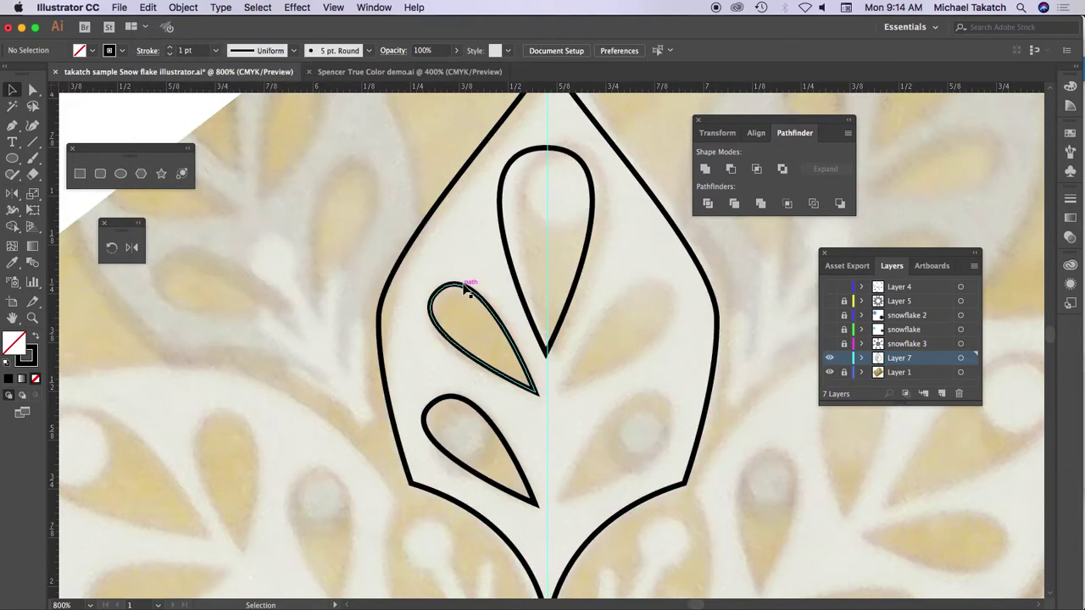
shift+click(475, 407)
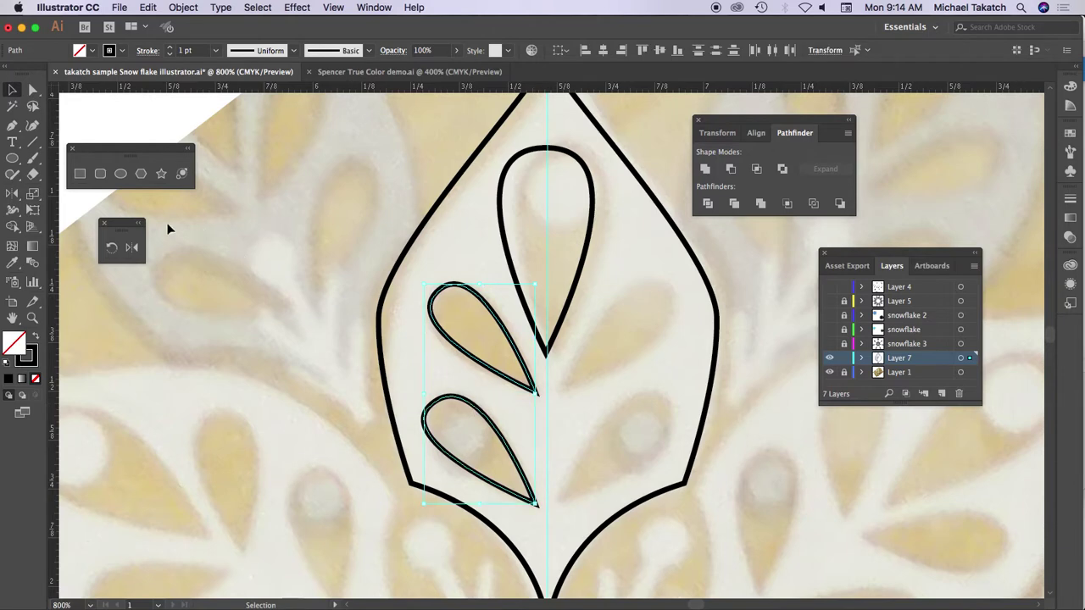
click(132, 247)
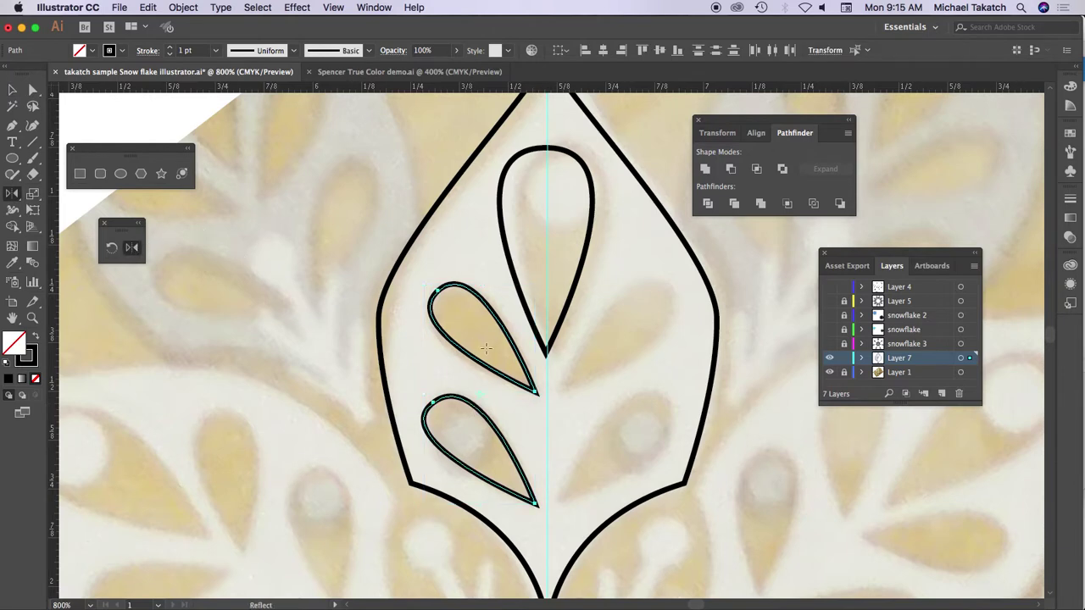
alt+click(547, 369)
click(686, 417)
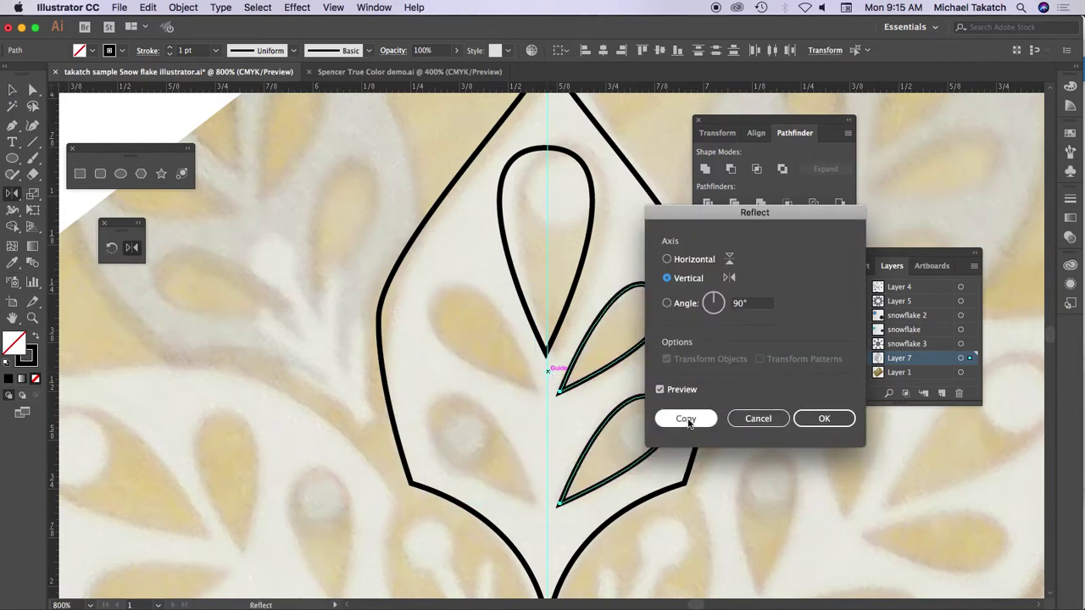
click(15, 91)
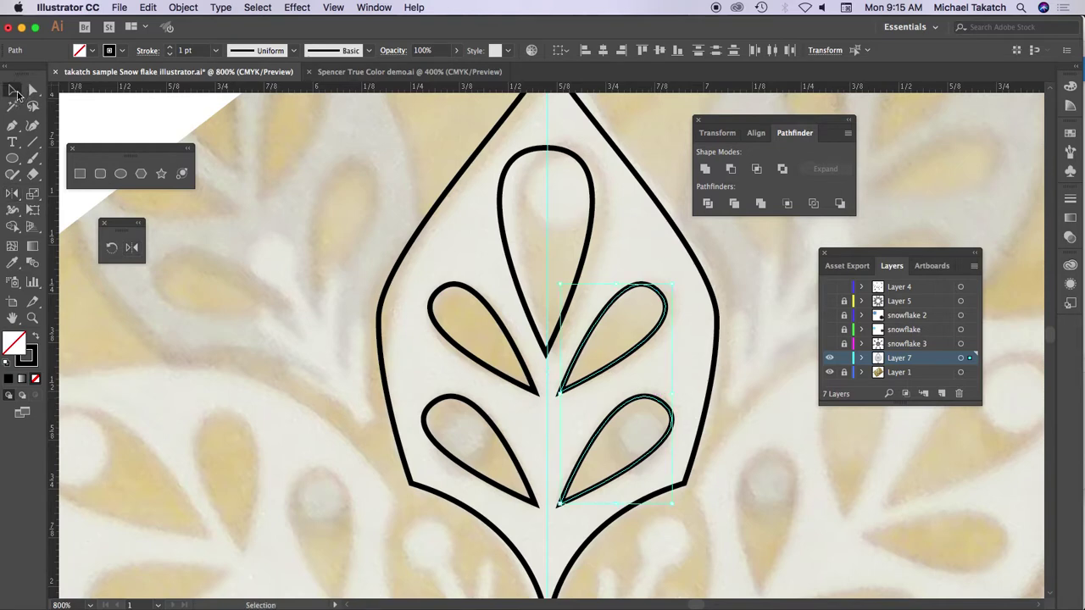
Draw a thin vertical stem rectangle about 0.014 by 0.71 in along the guide, rising from just inside the petal's upper tip
key(super+minus)
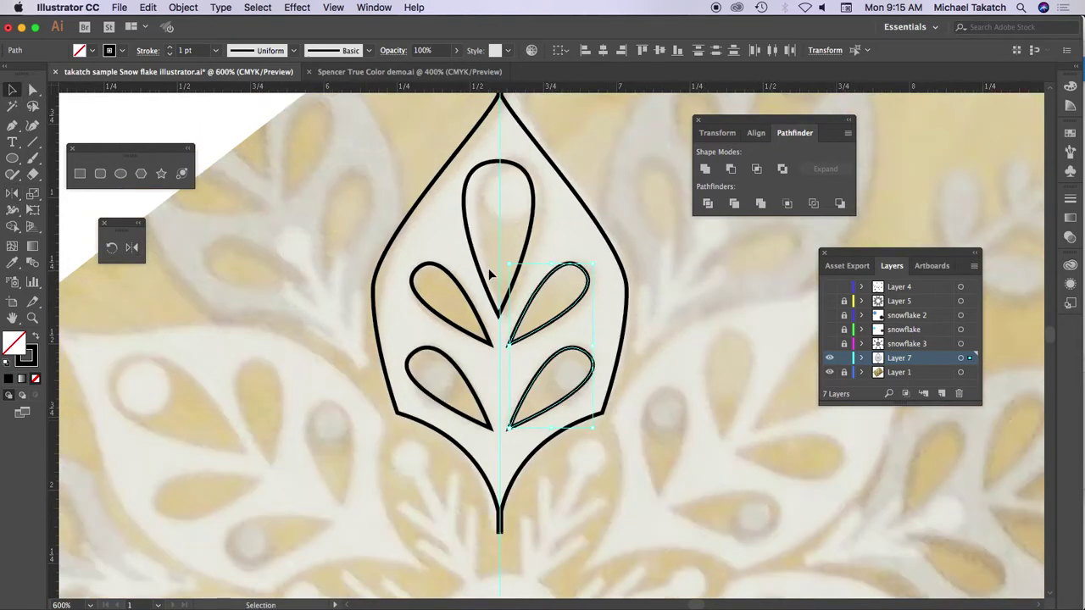
scroll(535, 245, up, 2)
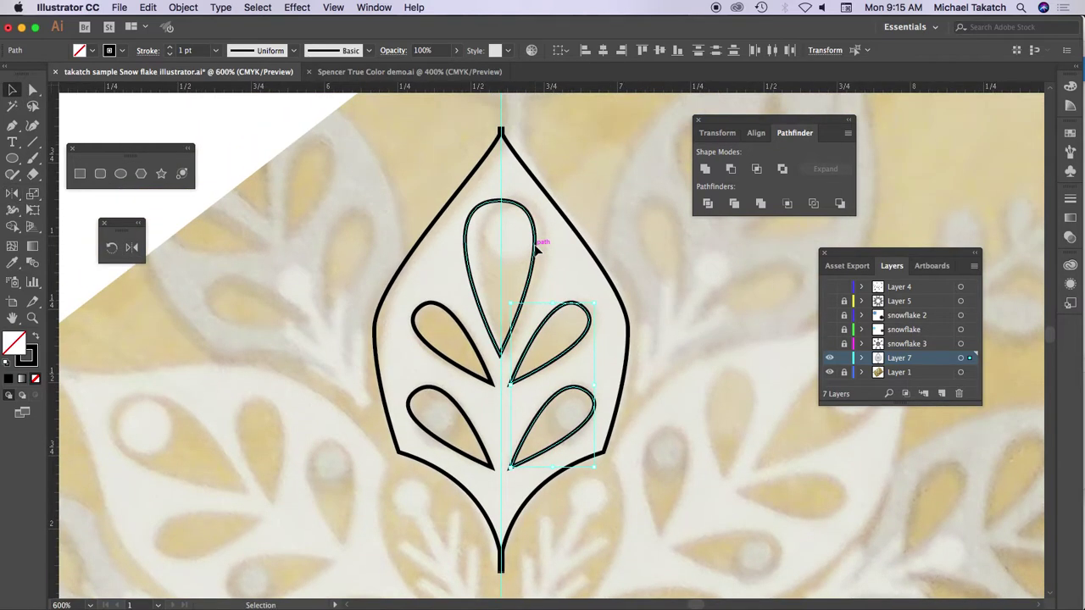
drag(538, 173, 301, 365)
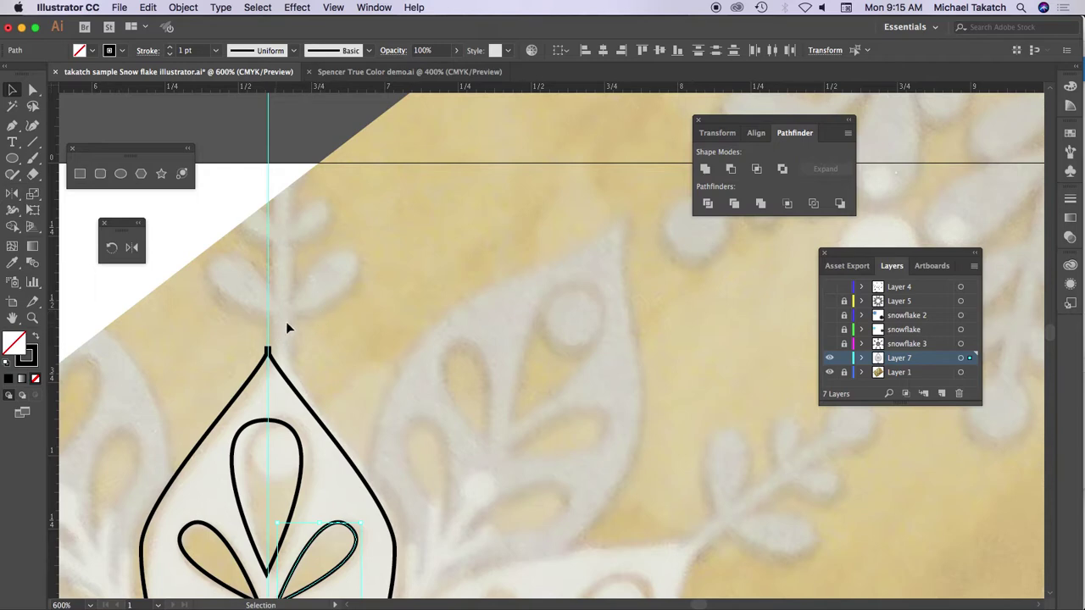
key(space)
drag(292, 299, 386, 296)
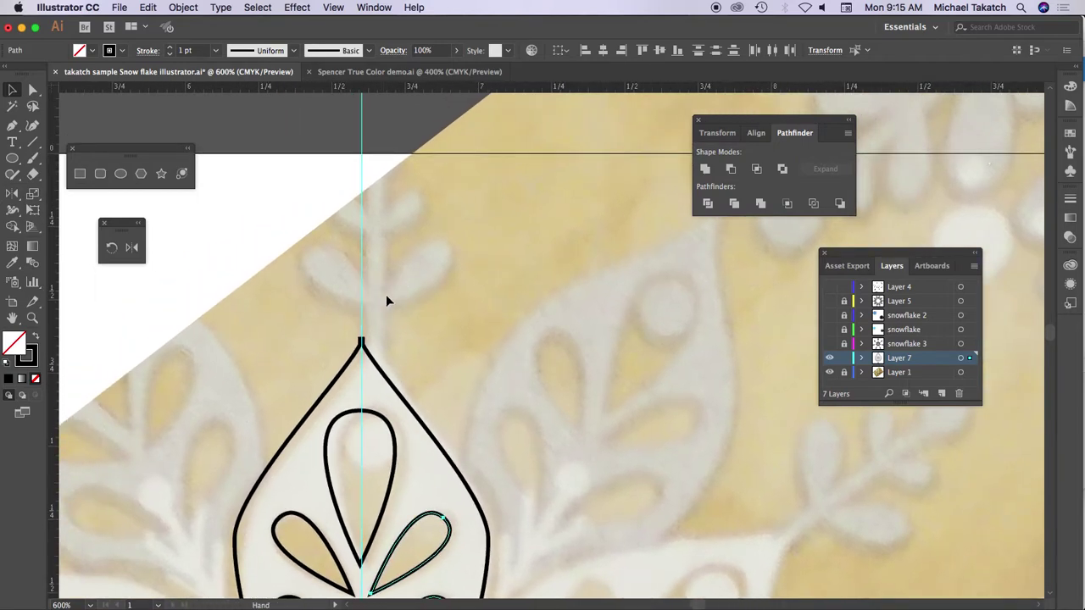
click(120, 173)
drag(362, 368, 362, 177)
key(super+z)
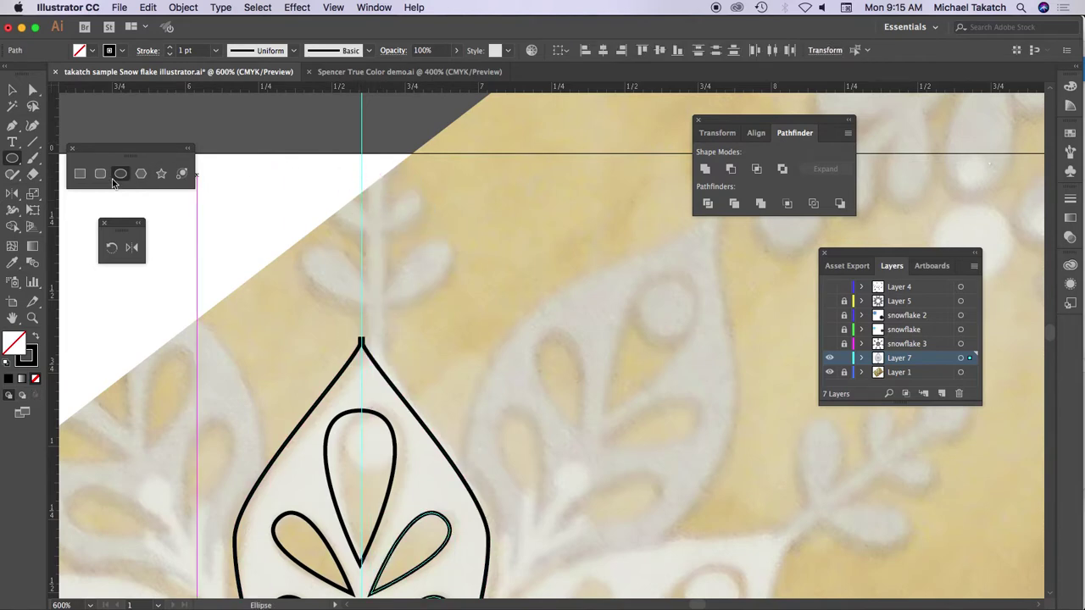
click(80, 173)
drag(365, 373, 363, 167)
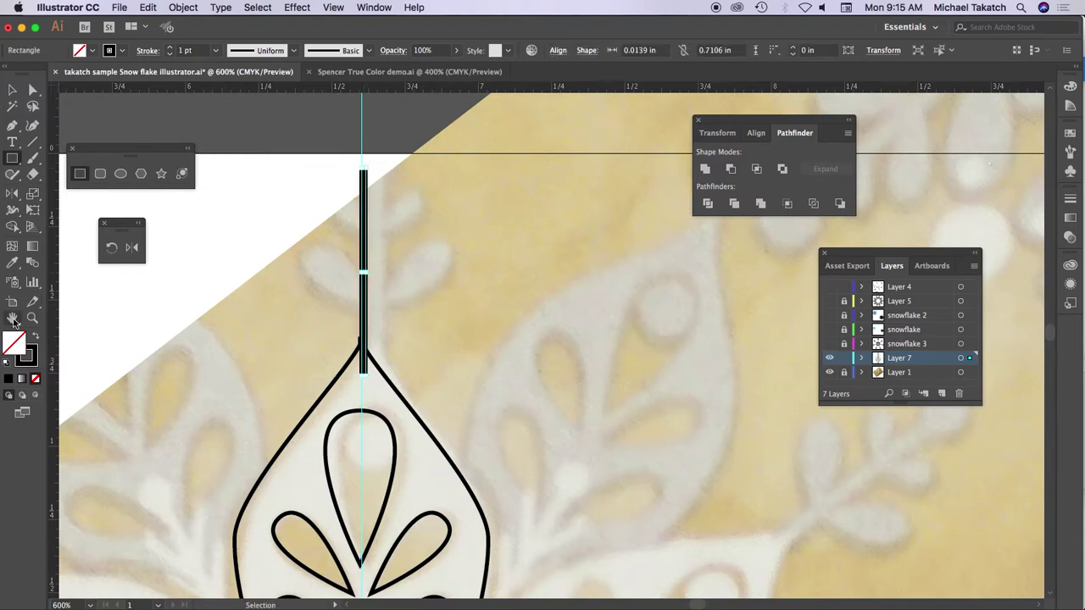
Trace the two leaves right of the stem as closed Pen paths: a lower one about 0.26 by 0.22 in and a smaller upper one
click(13, 124)
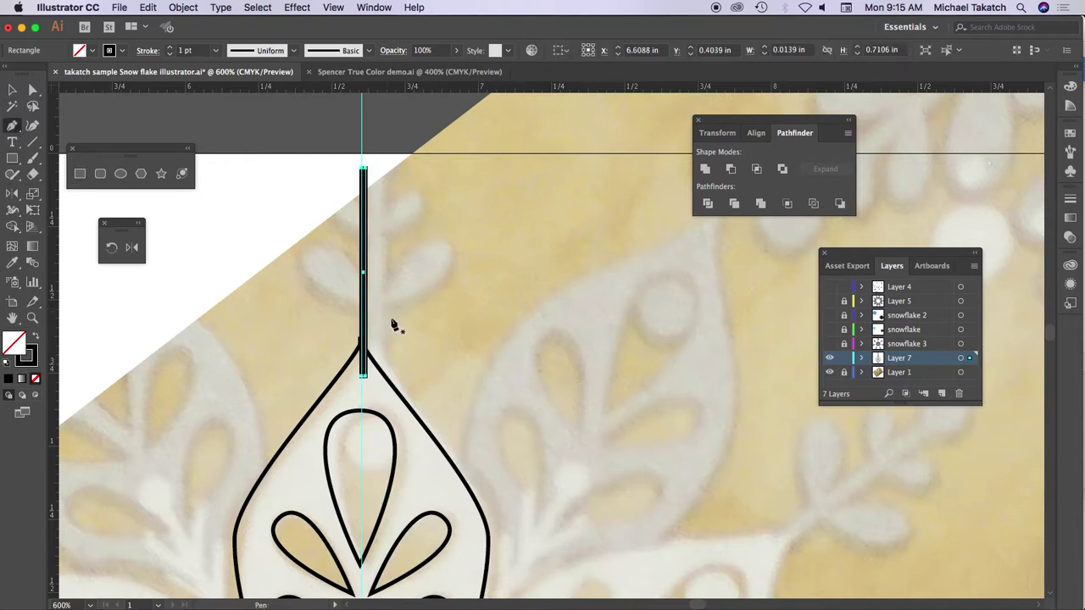
key(super+shift+a)
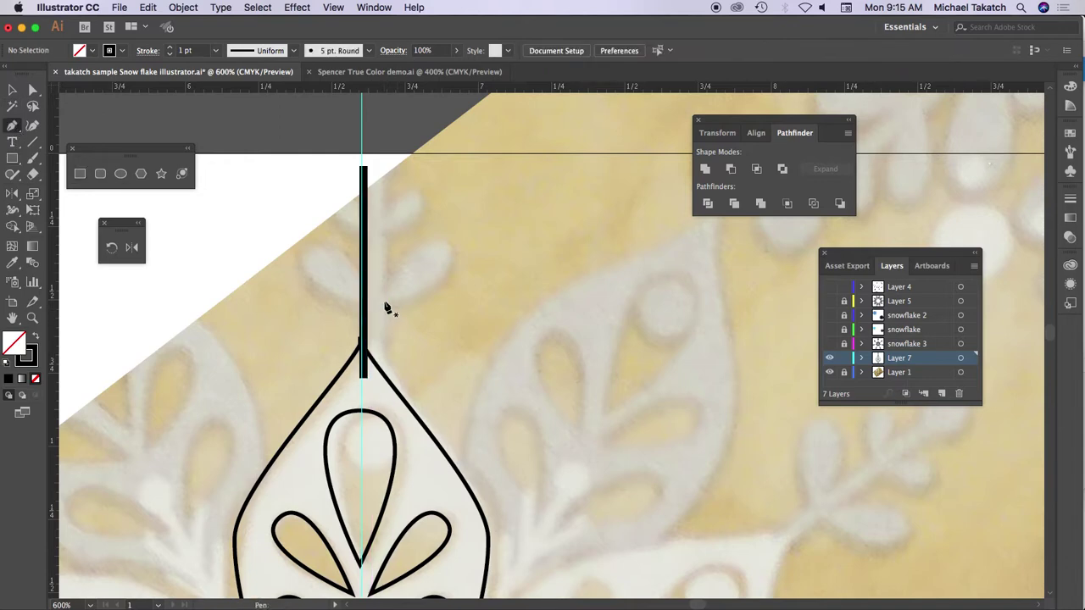
click(378, 302)
drag(450, 248, 474, 264)
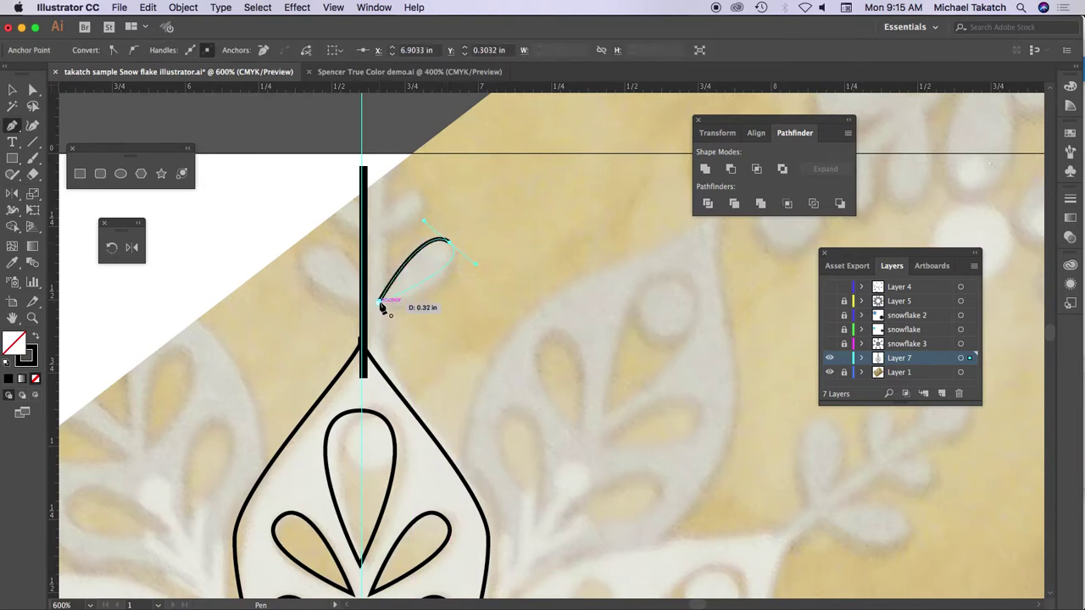
click(382, 307)
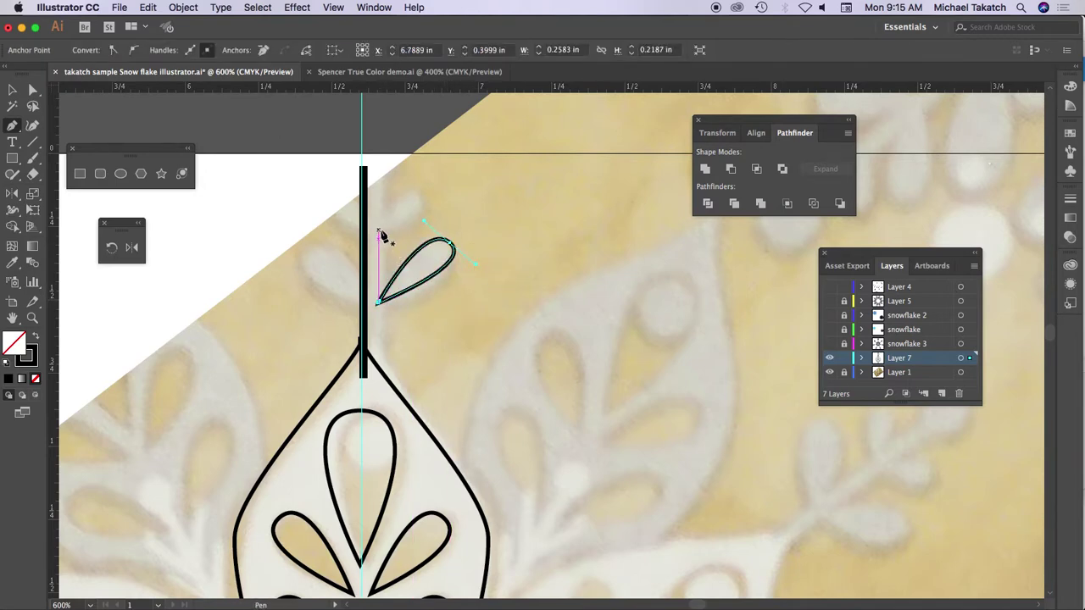
drag(378, 230, 427, 201)
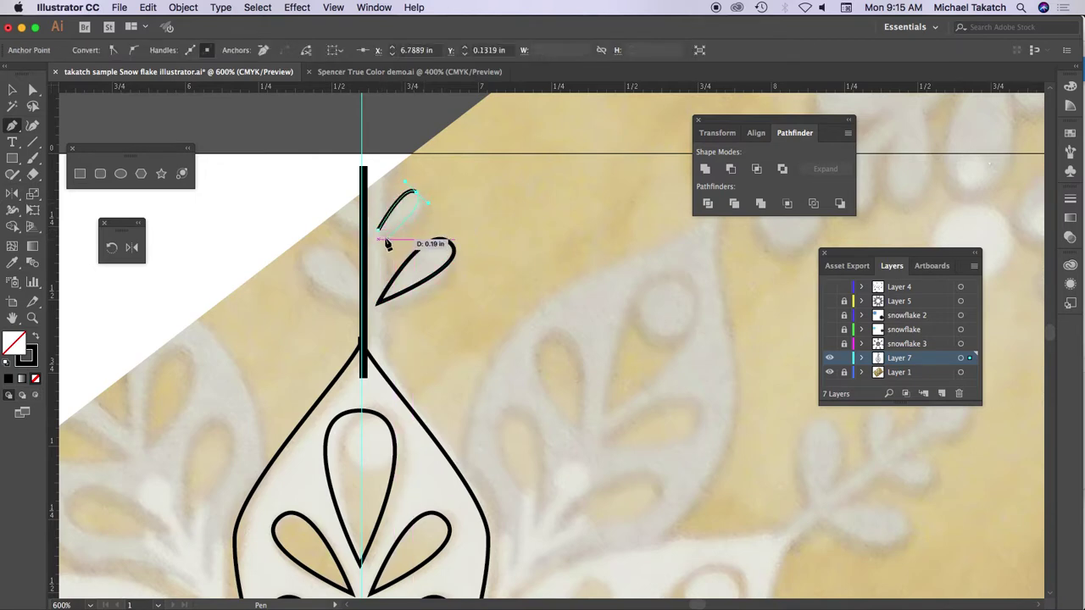
click(379, 231)
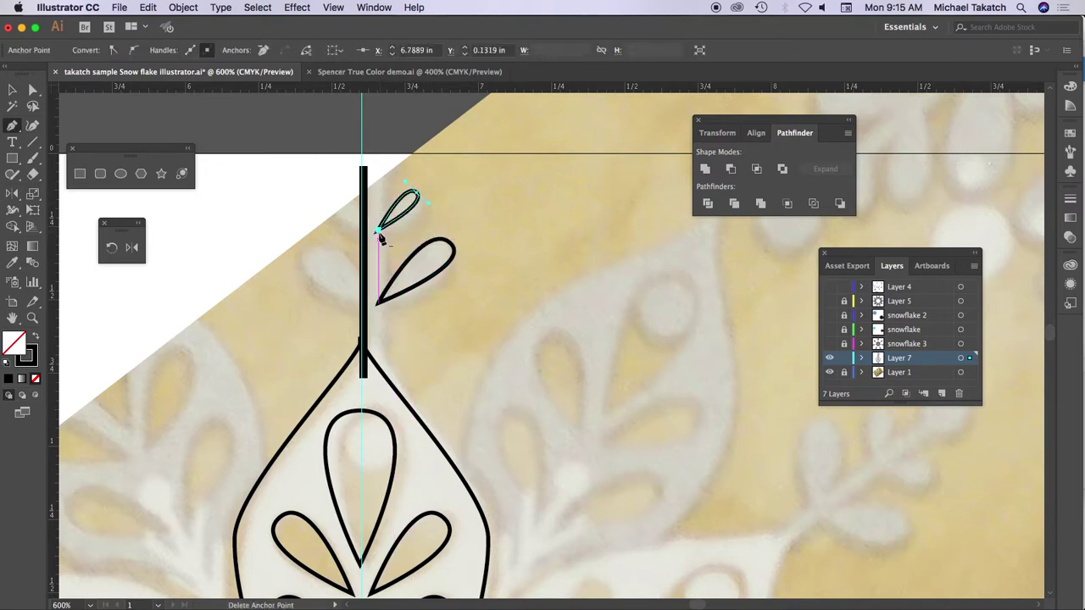
Move the upper and lower leaf outlines horizontally inward until their pointed ends meet the stem's right edge
click(13, 91)
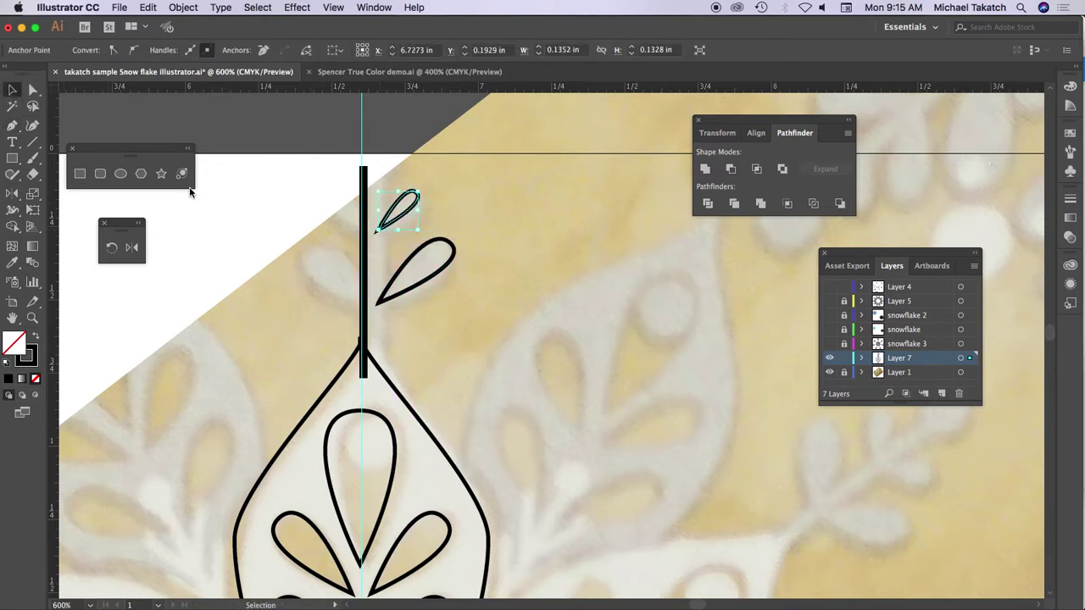
click(403, 217)
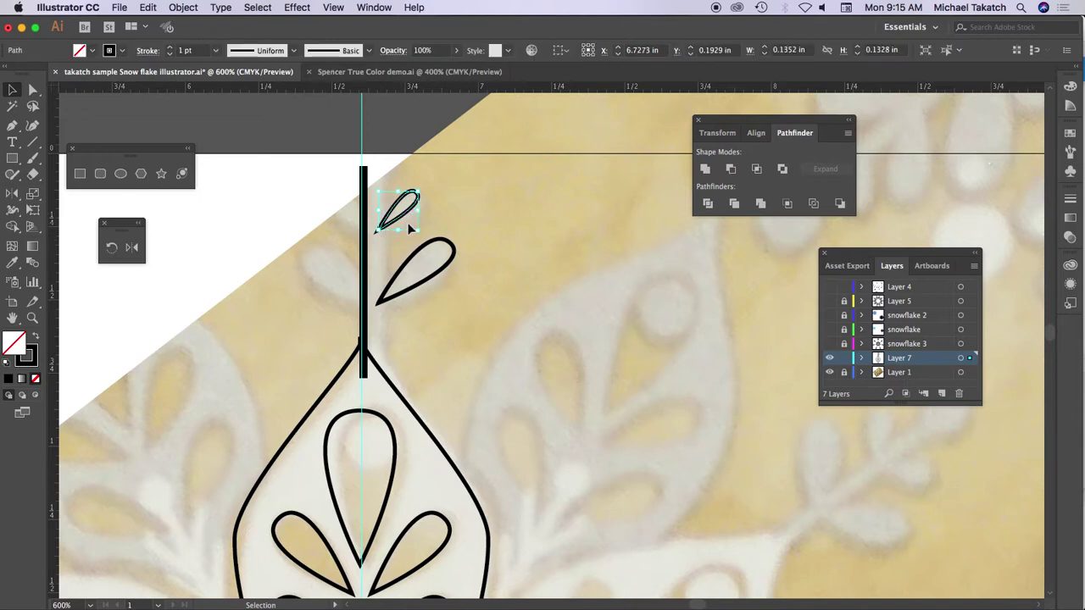
drag(411, 229, 408, 232)
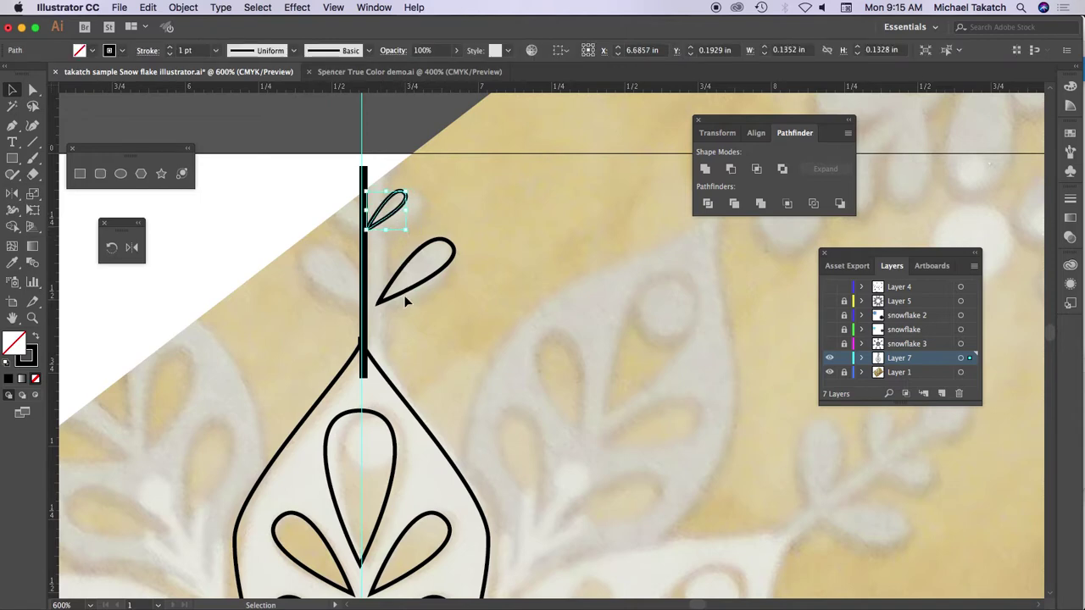
drag(406, 291, 403, 297)
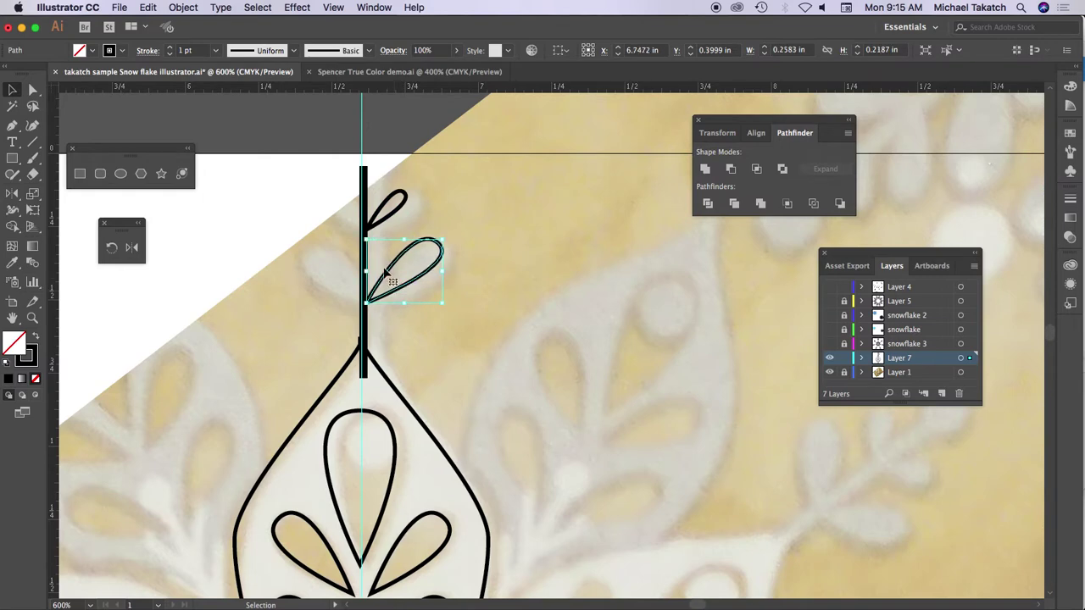
Reflect a copy of both right-hand leaves across the vertical axis to the stem's left side
drag(421, 178, 377, 310)
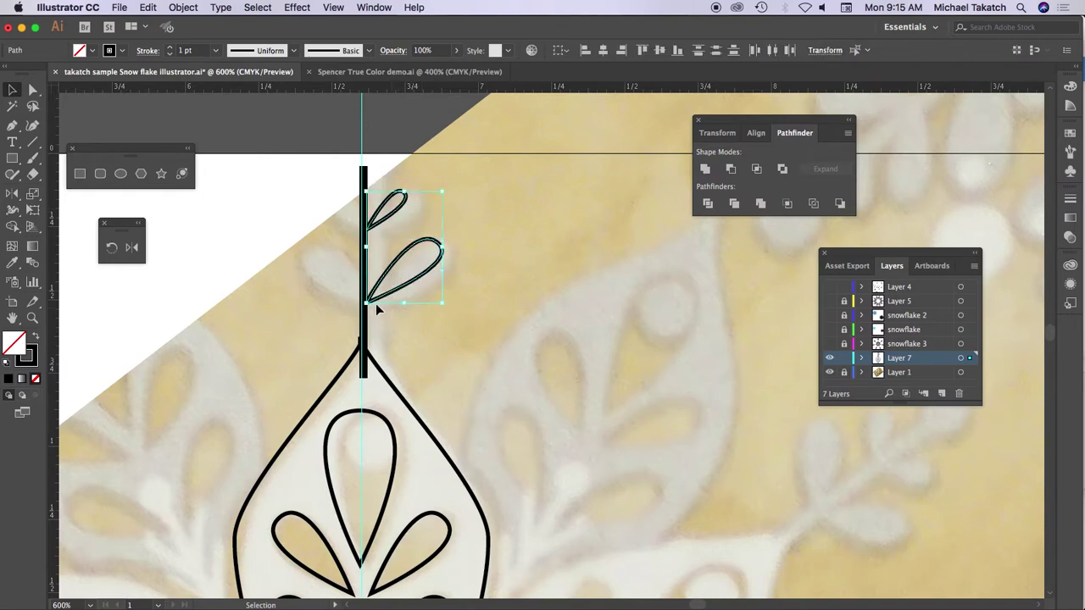
click(131, 246)
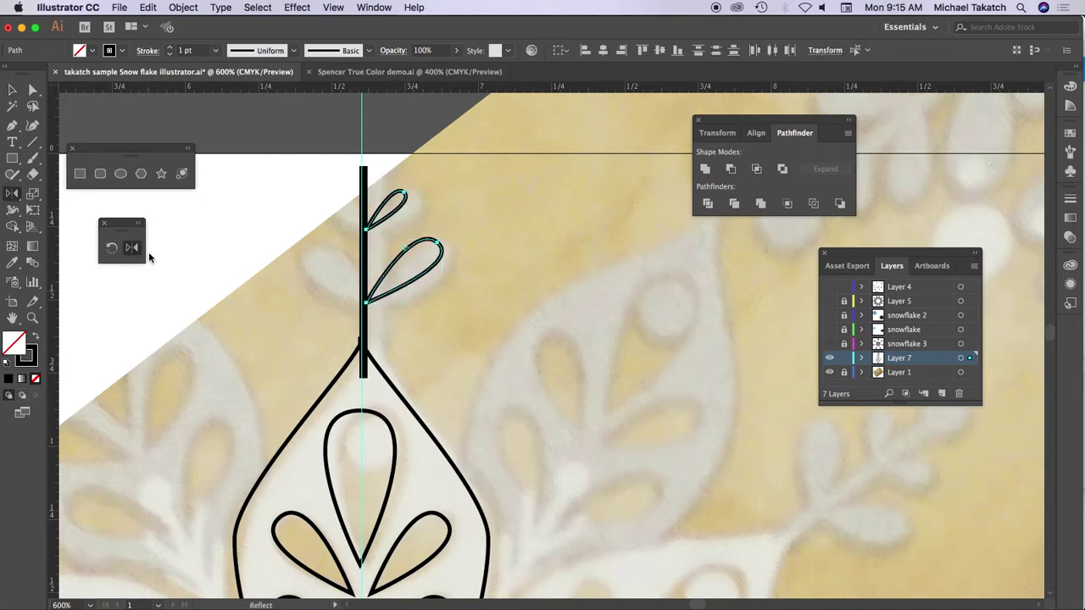
alt+click(366, 263)
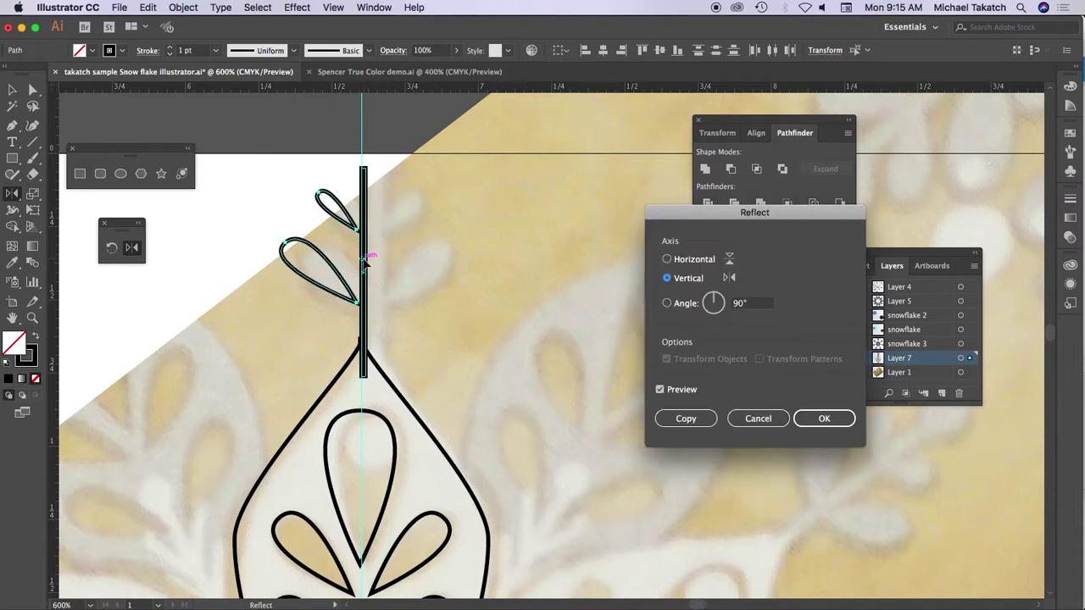
click(685, 418)
key(v)
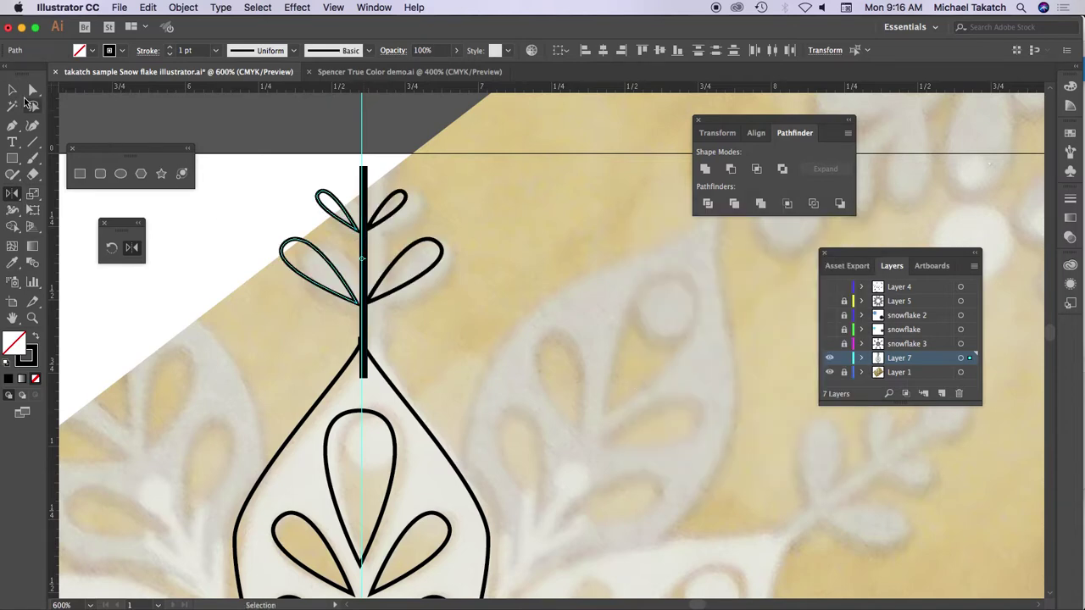
Group the four leaves and align the group with the stem by horizontal centers
click(12, 90)
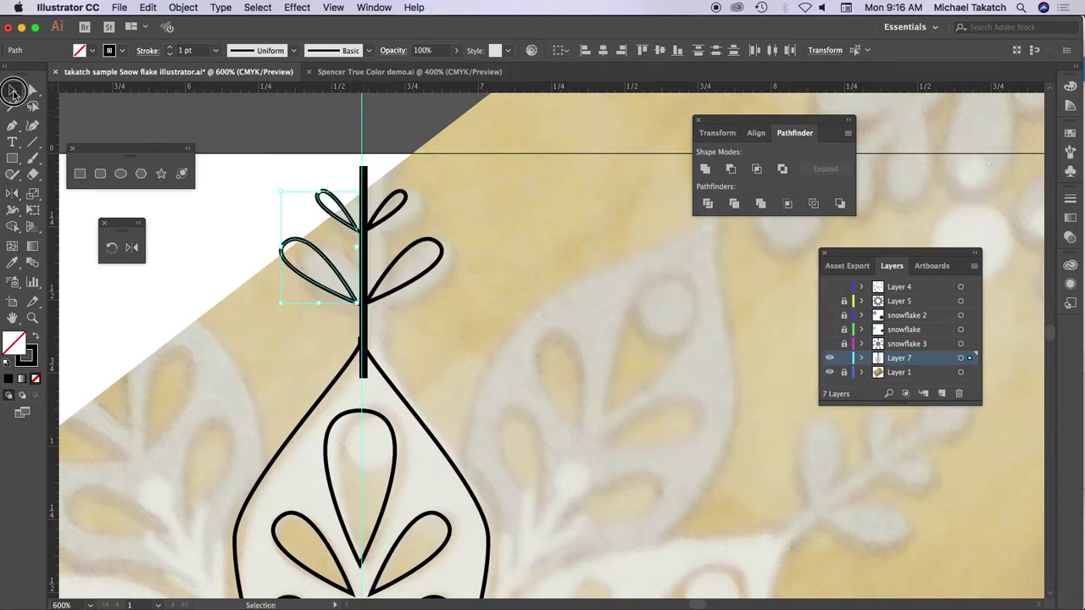
click(332, 214)
drag(387, 180, 443, 300)
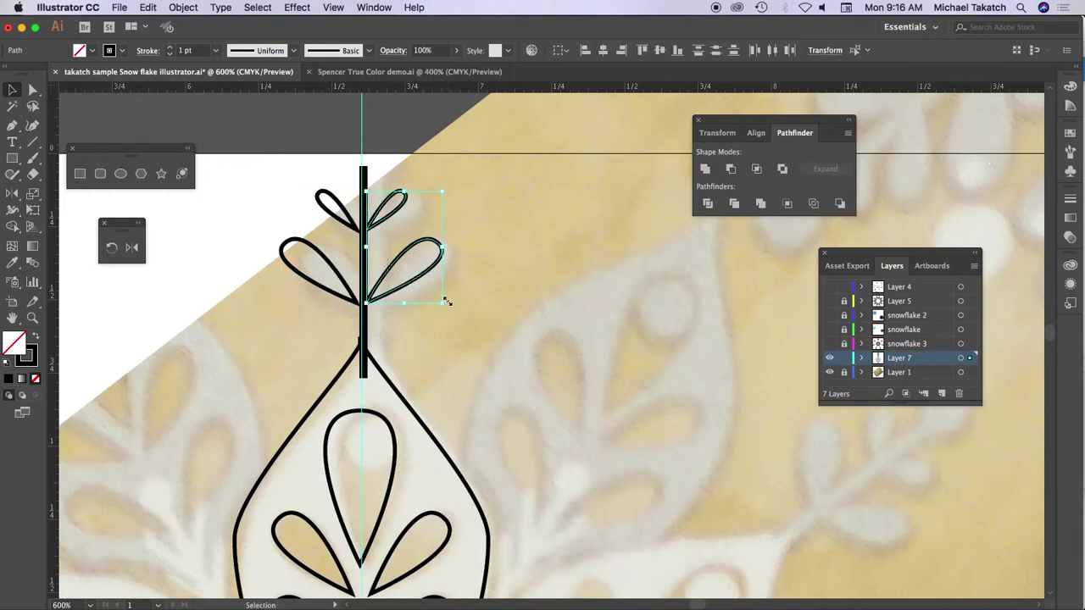
shift+click(346, 225)
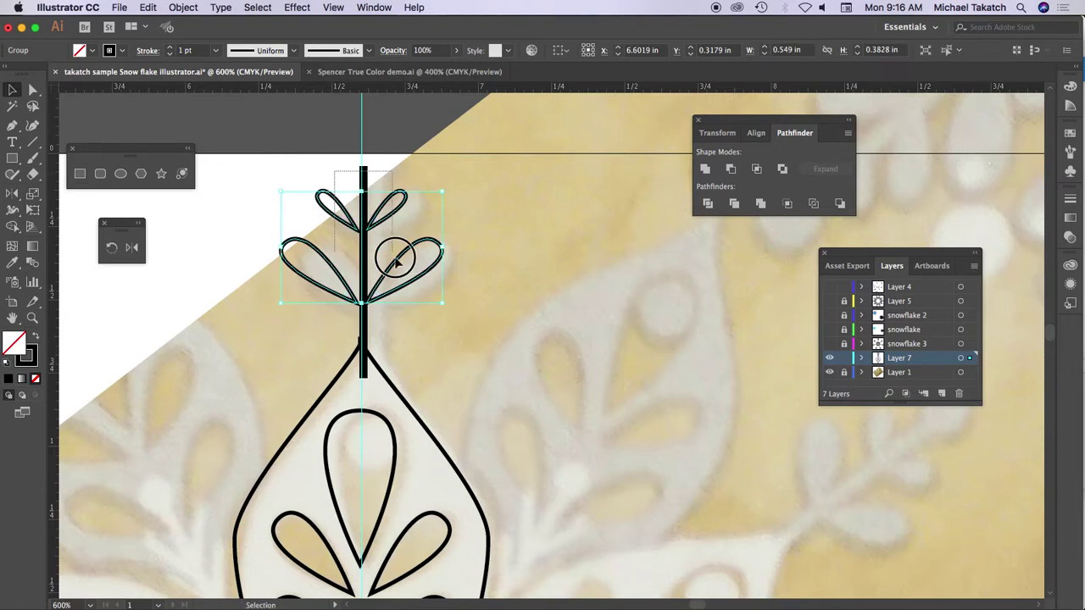
drag(337, 301, 415, 319)
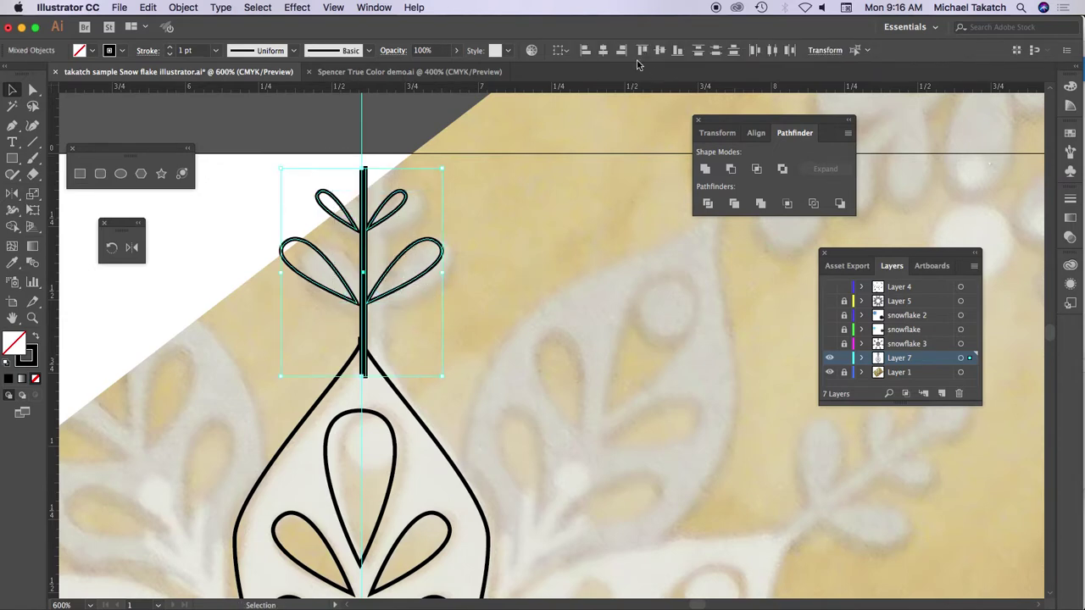
click(603, 52)
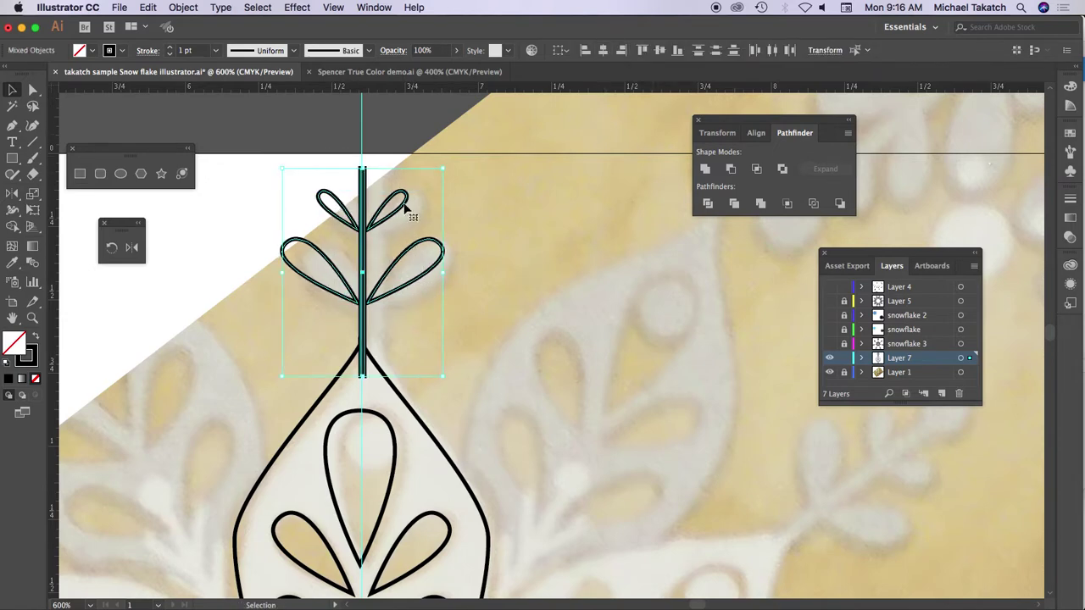
Draw a small circle over the stem's upper end and center it horizontally with the stem and leaves
click(604, 222)
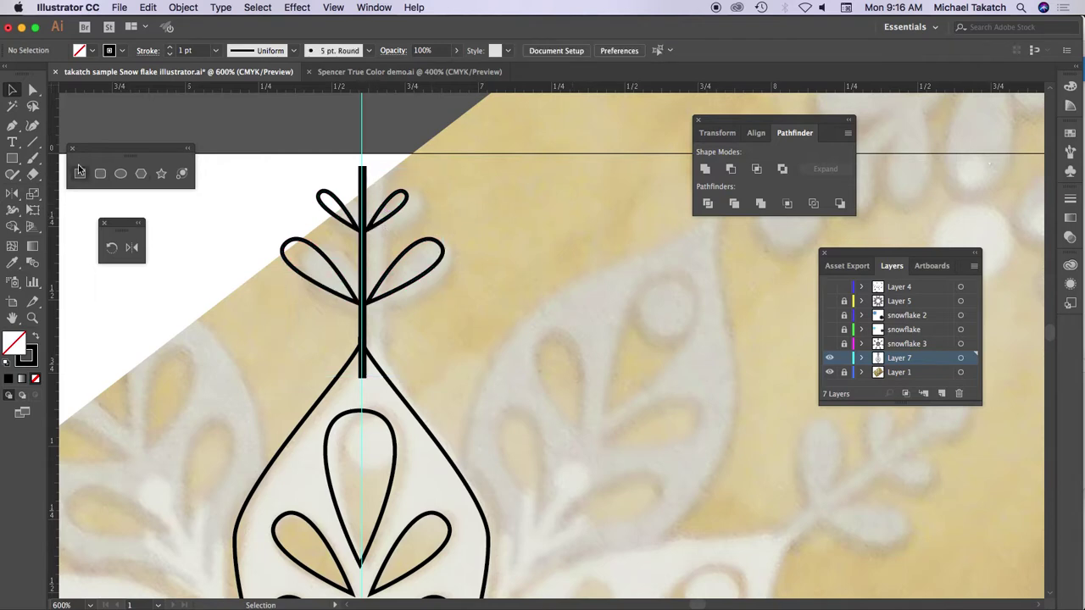
click(120, 174)
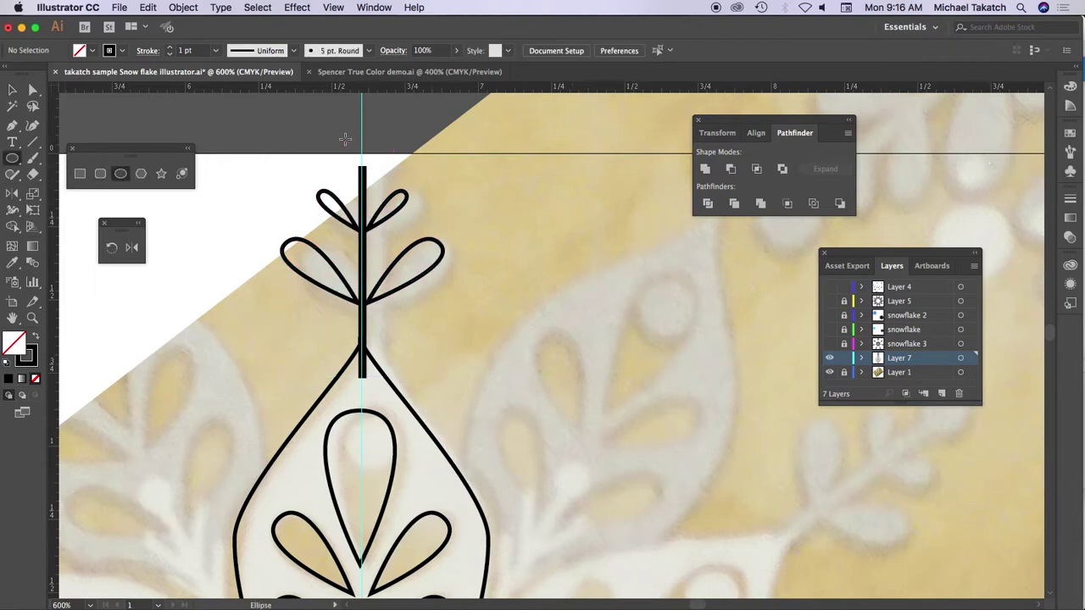
mouse_move(360, 153)
mouse_down()
mouse_move(377, 179)
mouse_move(416, 181)
mouse_move(322, 314)
mouse_up()
click(18, 94)
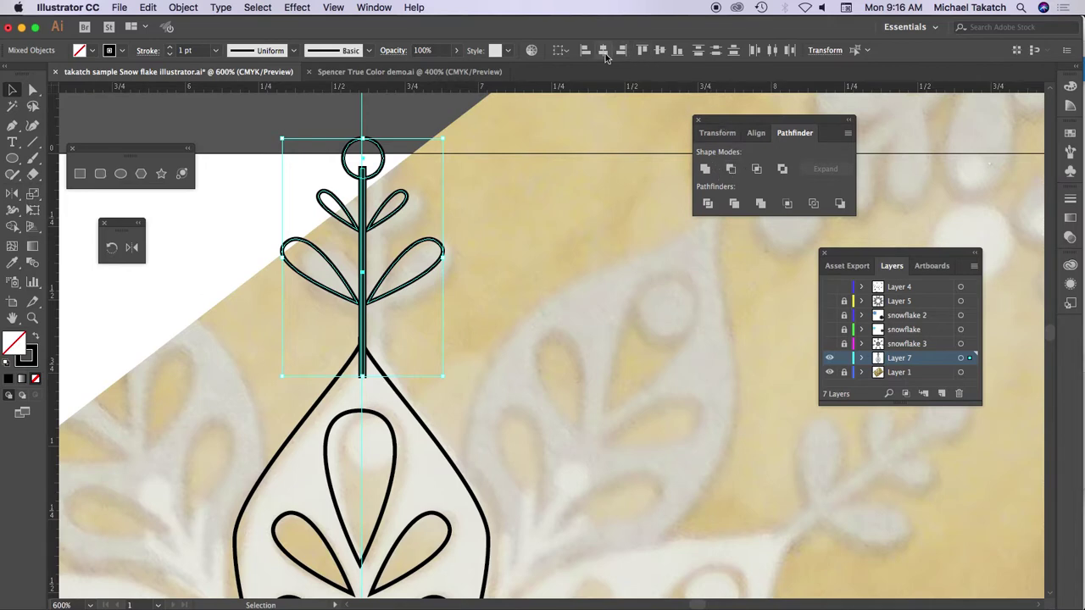
click(511, 228)
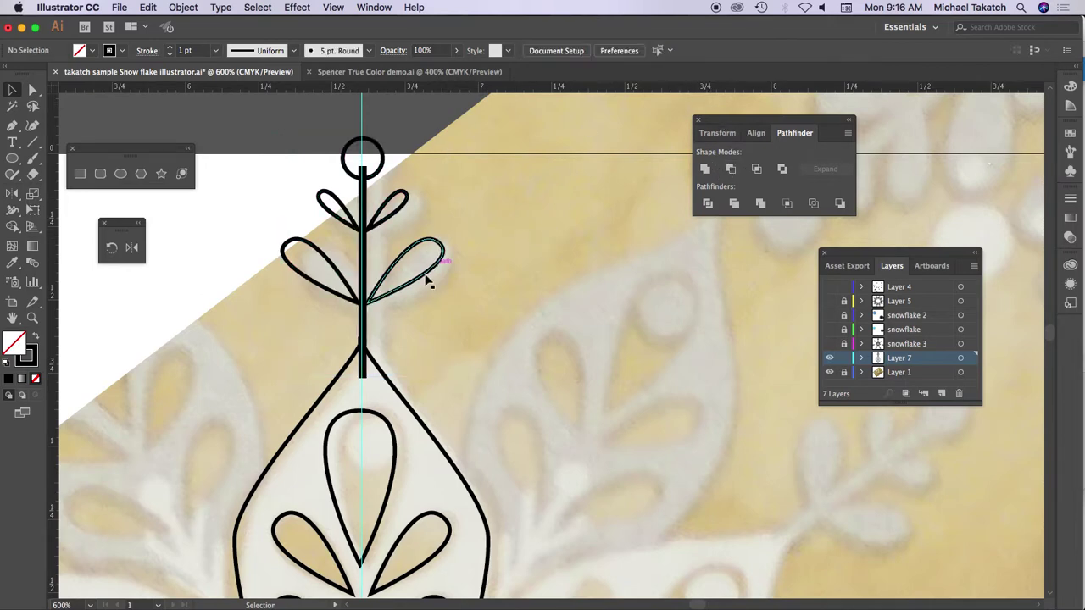
Widen the stem rectangle symmetrically about its center to about 0.03 in
click(369, 302)
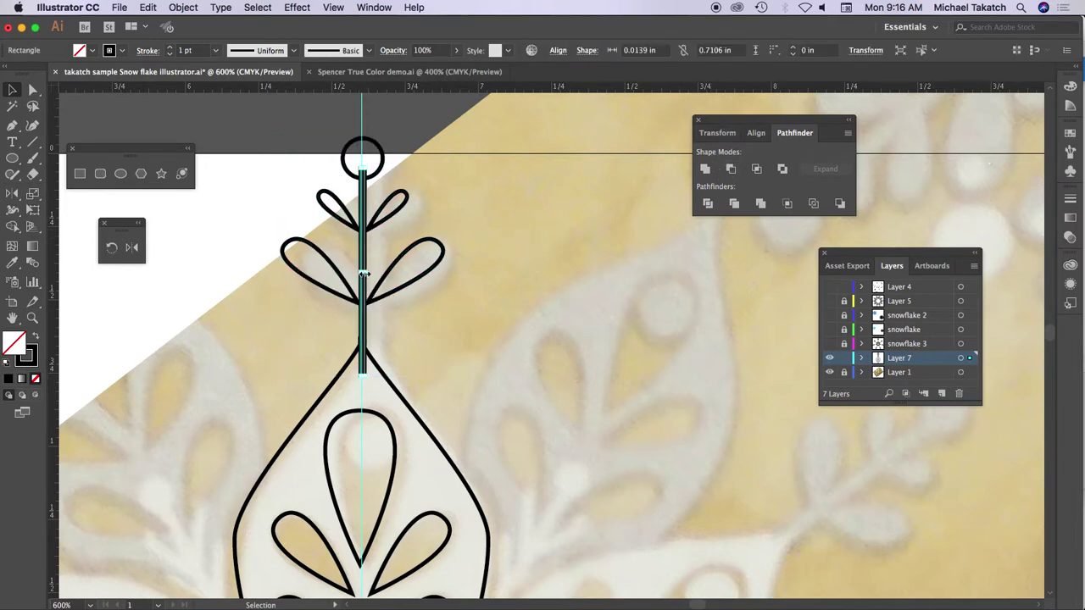
drag(364, 274, 370, 272)
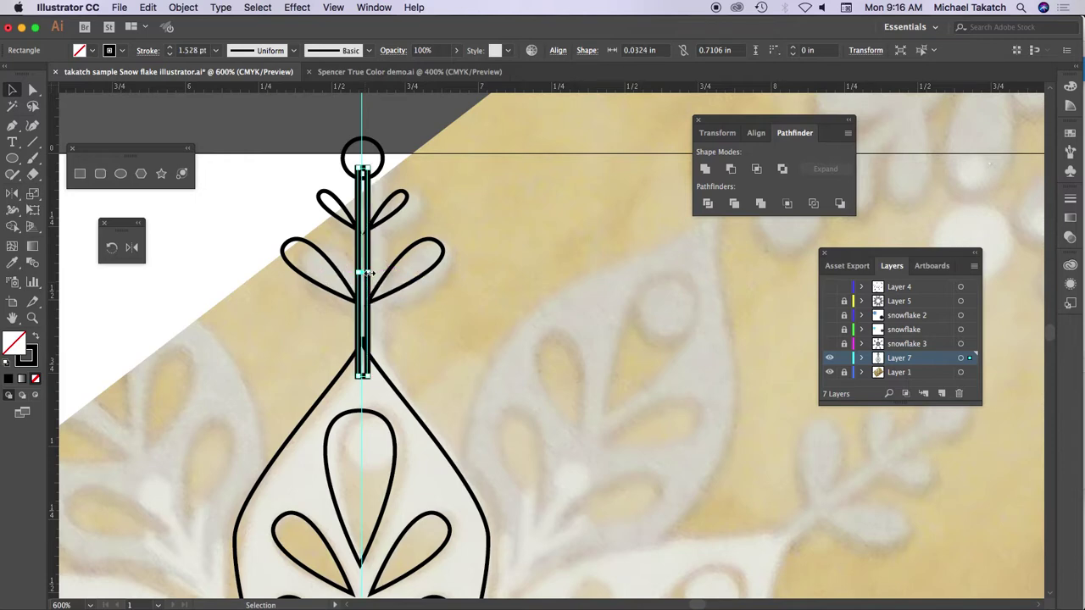
click(448, 198)
Unite the circle, stem and four leaves into one shape
drag(424, 202, 313, 312)
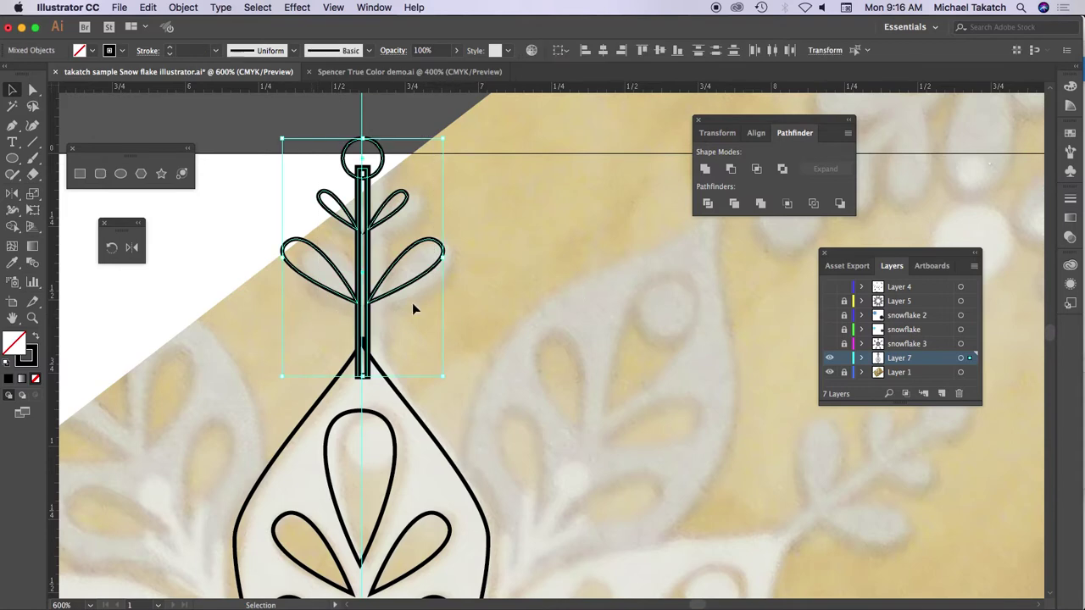
click(706, 170)
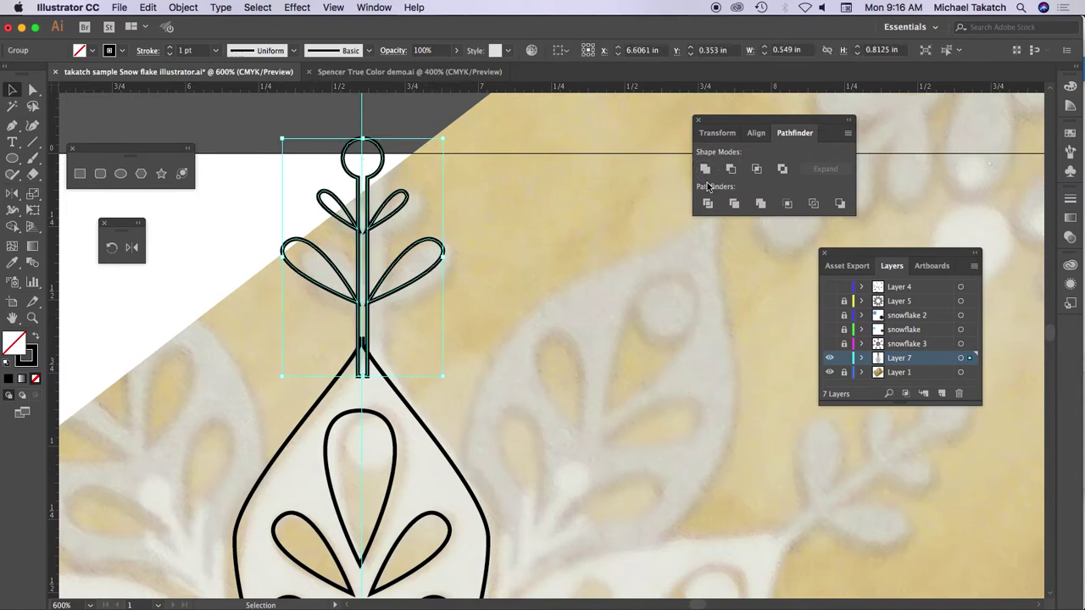
click(477, 222)
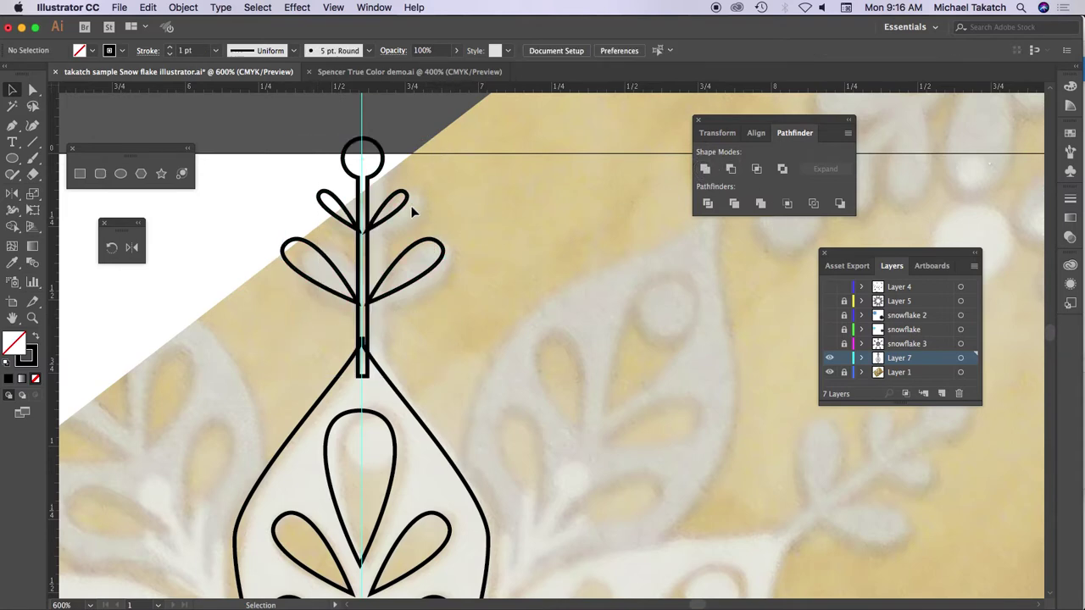
Try the united stem shape with a solid black fill, and restore its black outline without fill
click(339, 224)
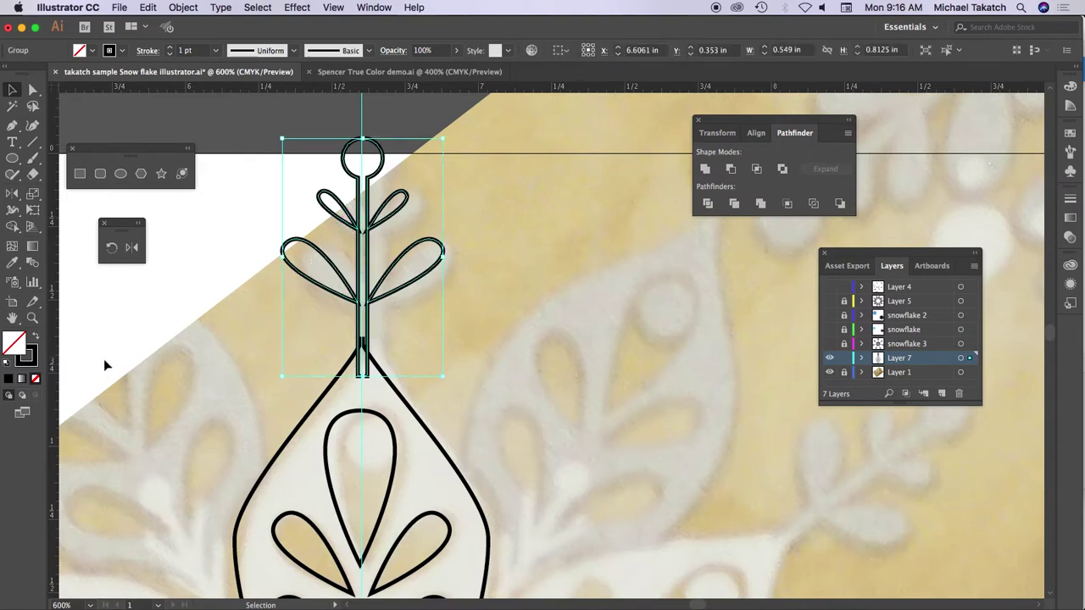
click(37, 338)
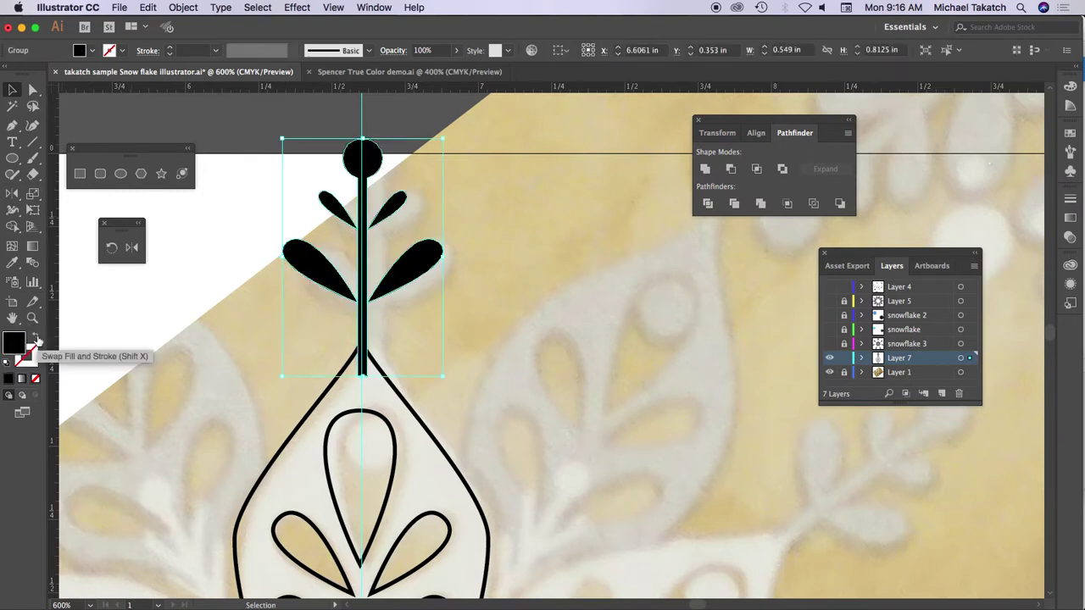
click(37, 338)
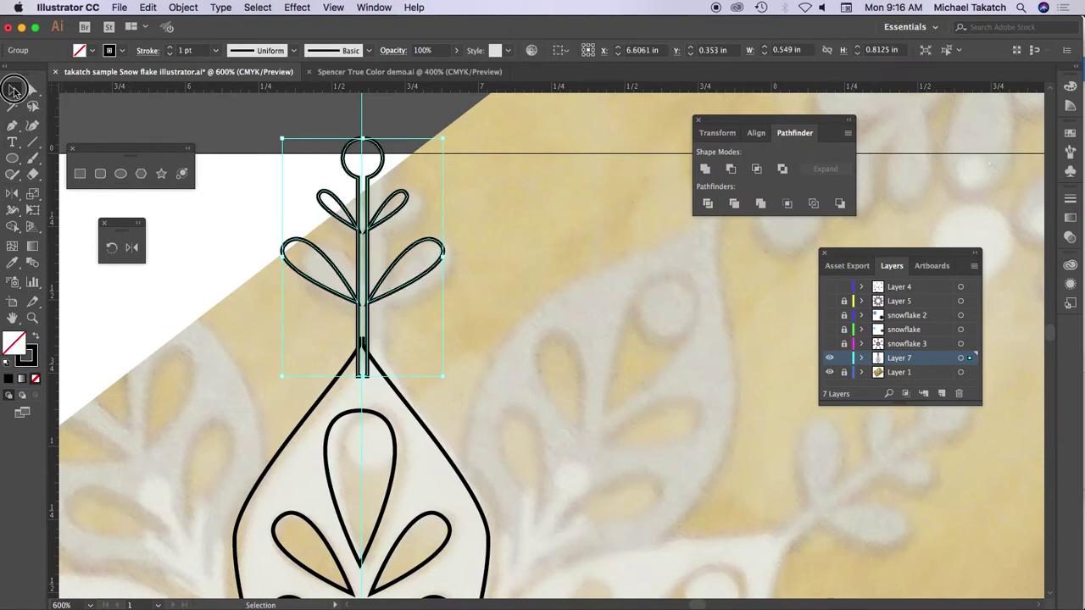
key(a)
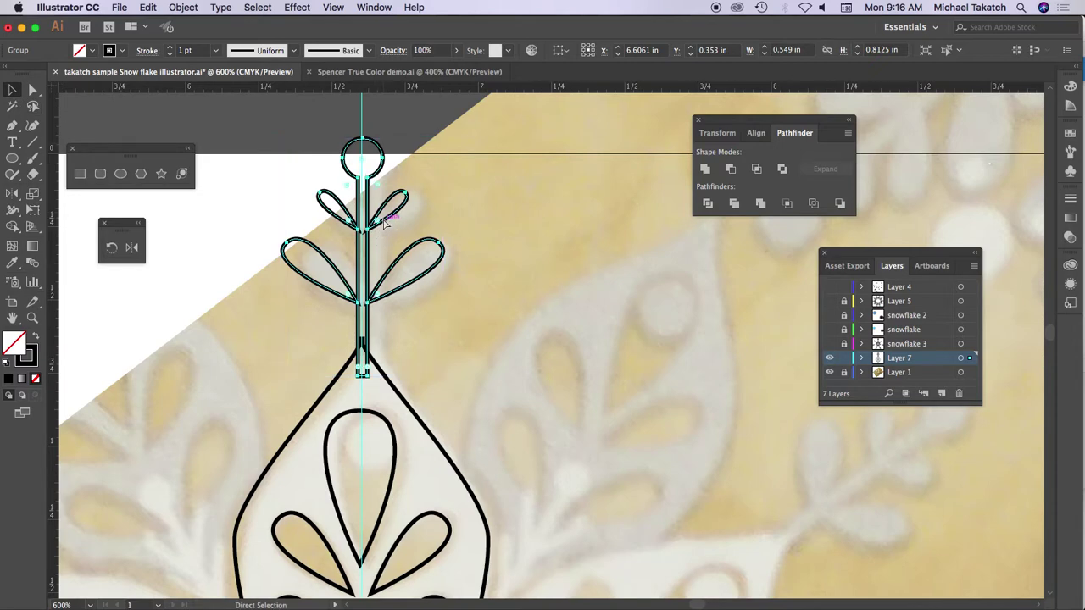
Select all five teardrop cutouts inside the petal and swap their fill and stroke to make them solid black
key(super+minus)
key(super+minus)
key(space)
drag(633, 403, 528, 203)
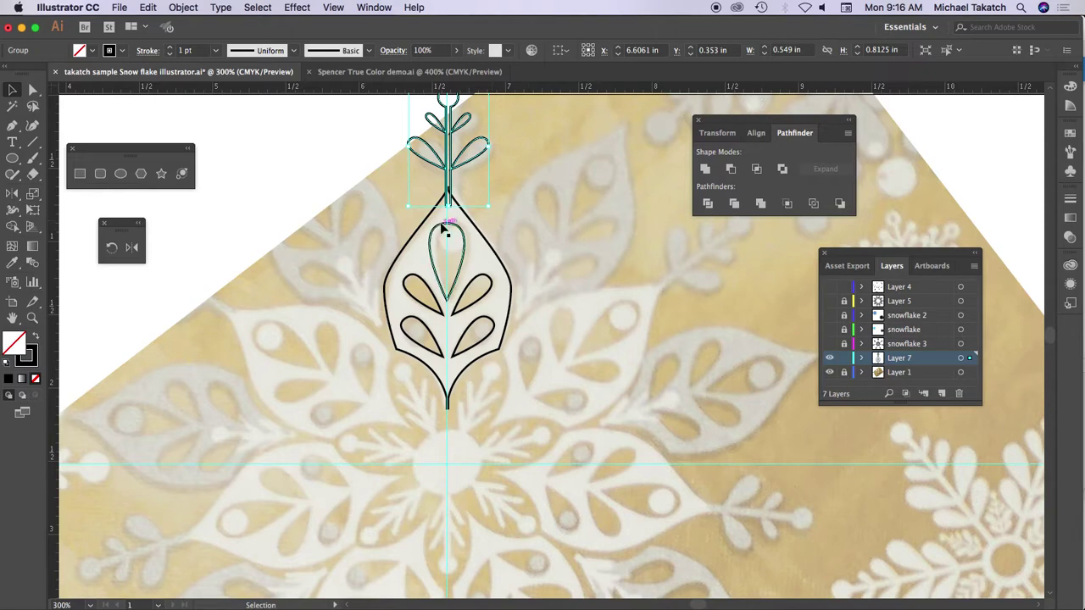
key(a)
click(477, 244)
drag(481, 246, 463, 233)
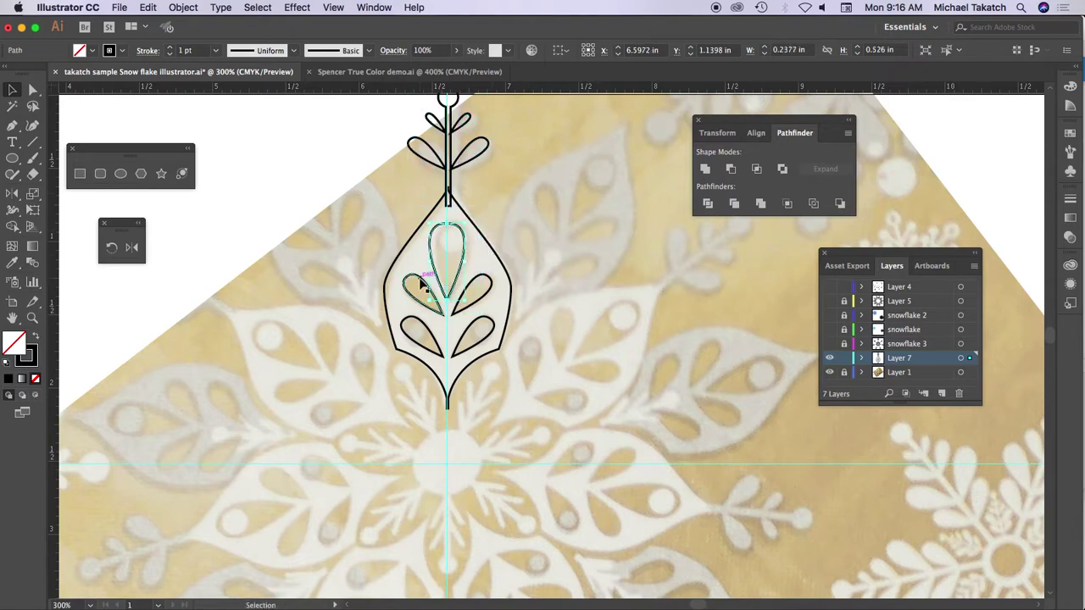
shift+click(422, 288)
shift+click(415, 324)
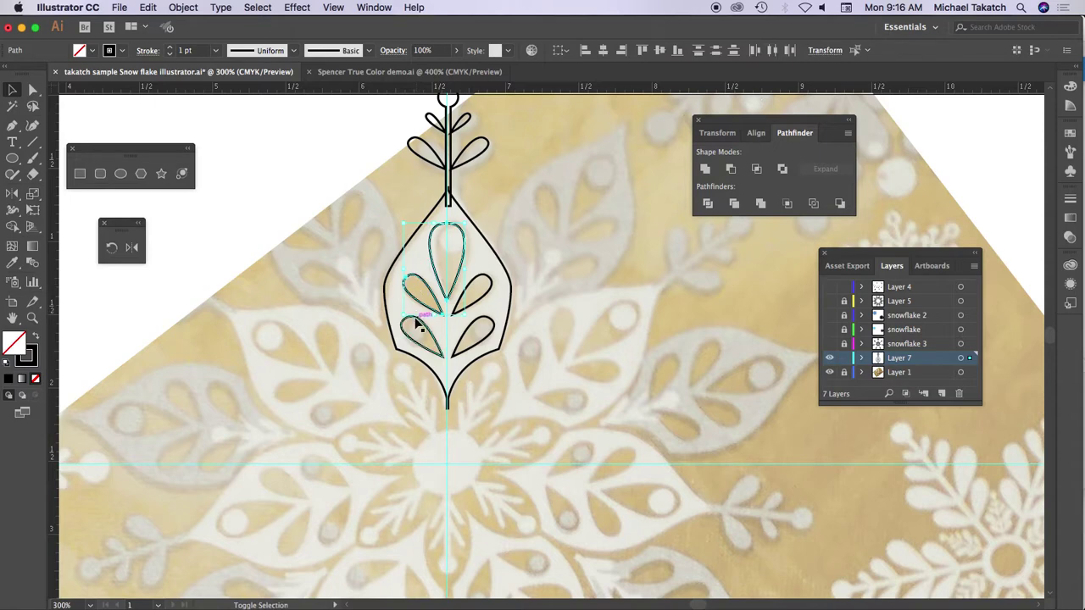
shift+click(494, 324)
shift+click(495, 288)
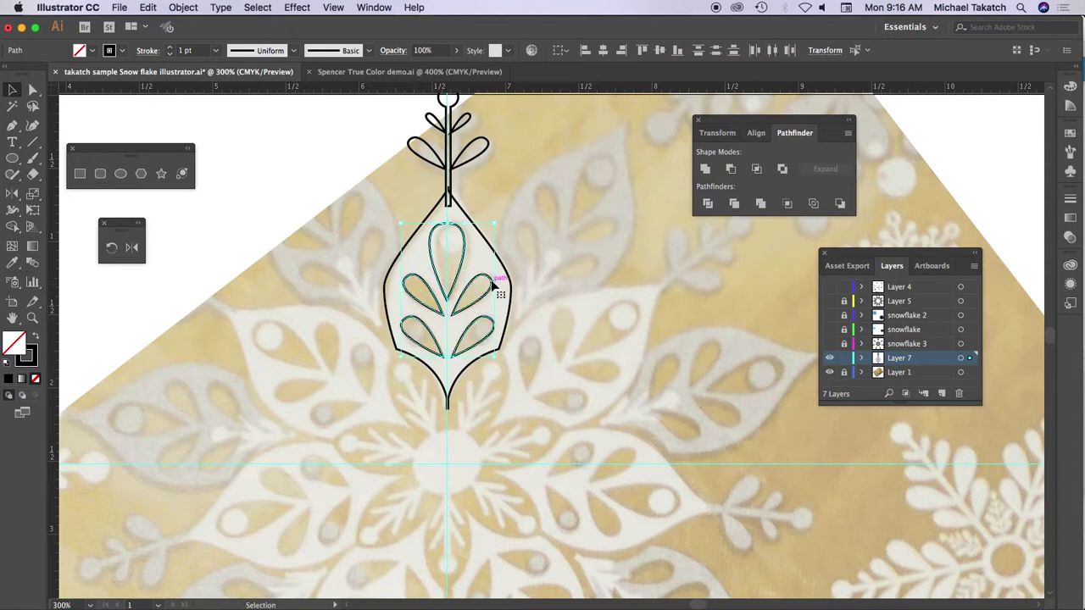
click(36, 339)
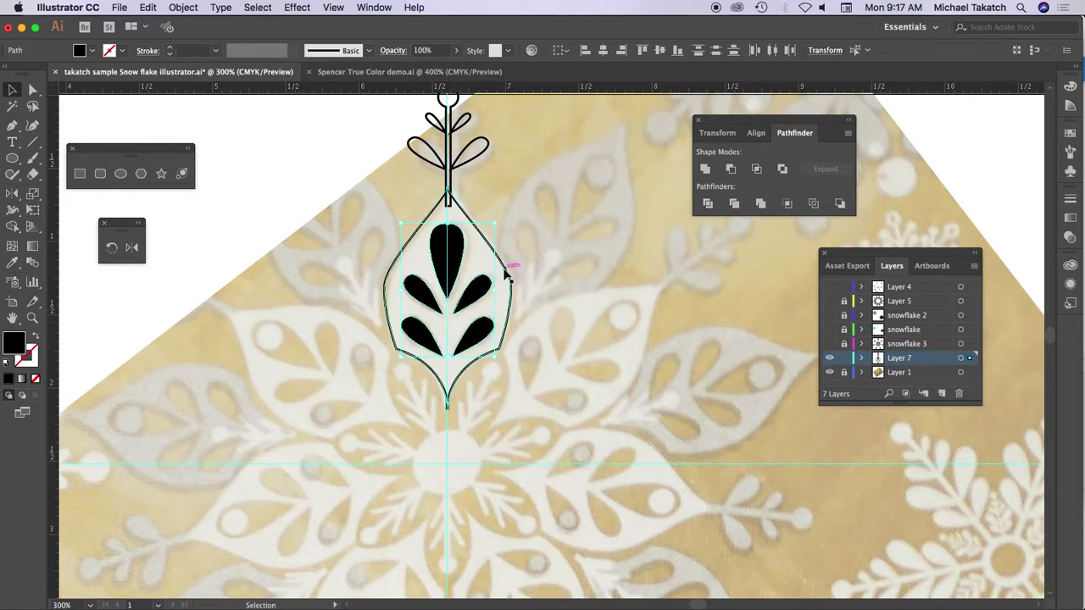
Try subtracting the teardrops from the petal outline with Minus Front, and undo the operation
click(731, 169)
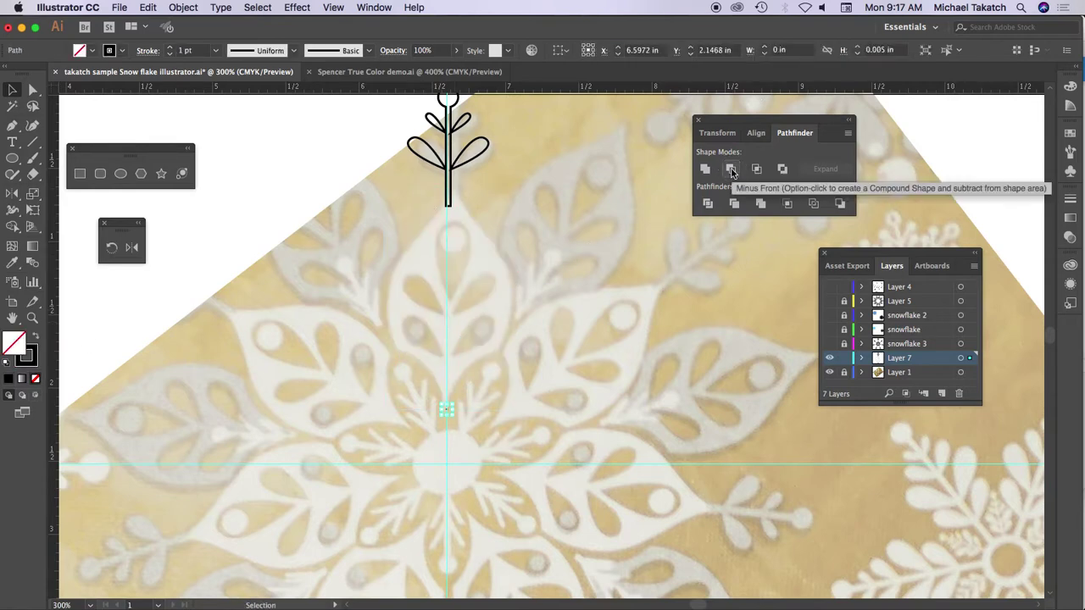
key(super+z)
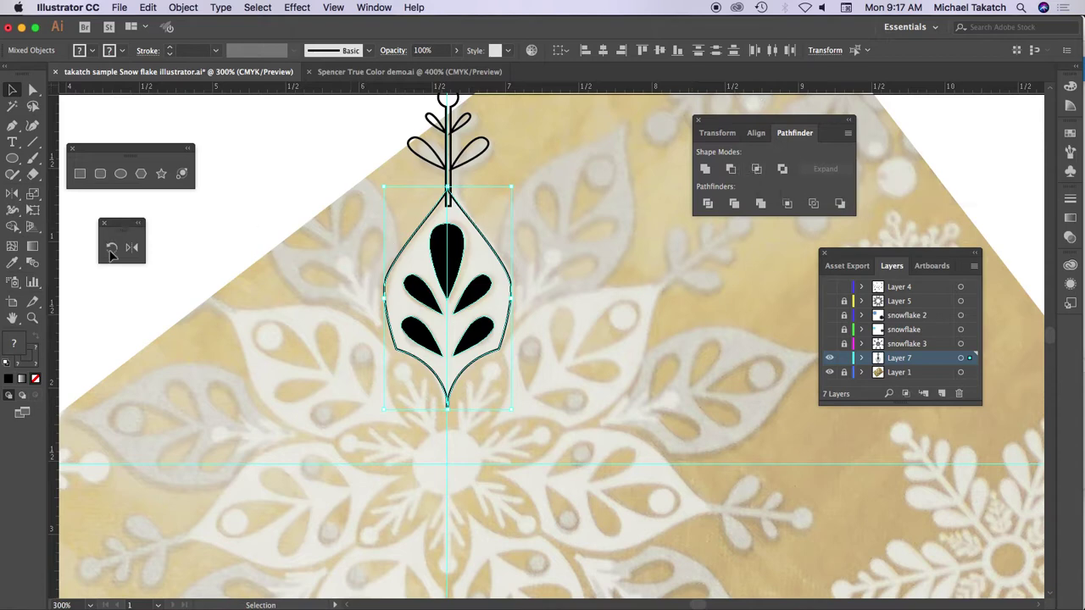
Cut all five teardrops out of the petal outline with the Shape Builder tool
click(13, 226)
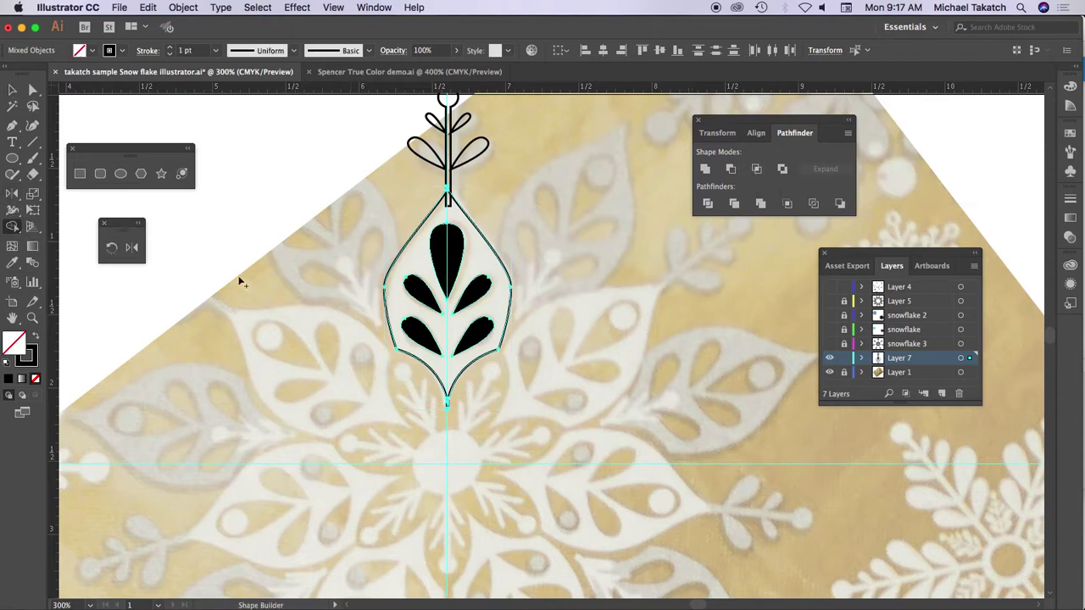
alt+click(442, 251)
alt+click(477, 293)
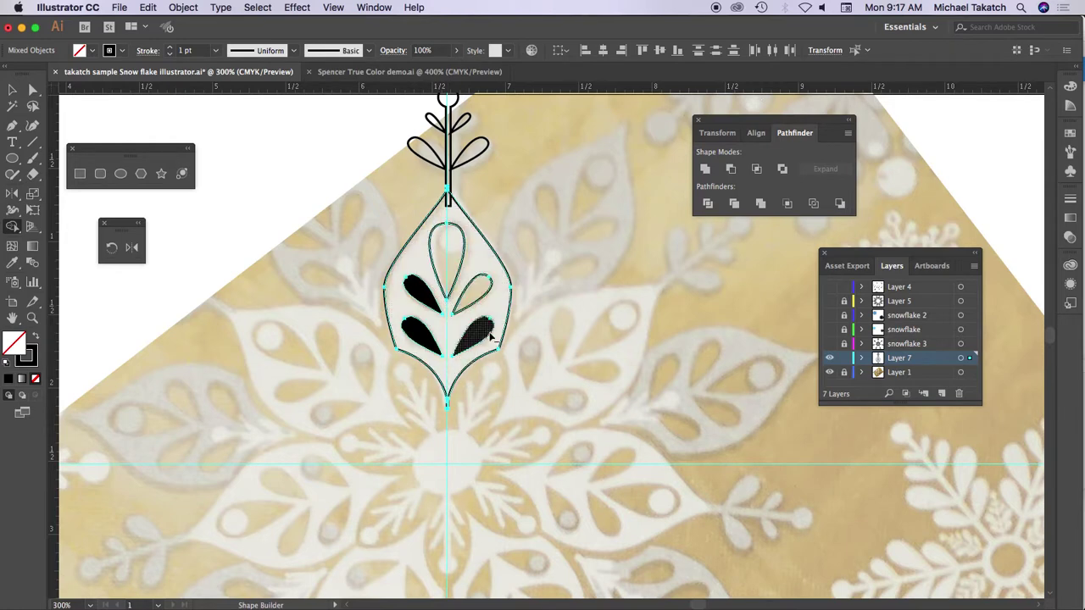
alt+click(480, 335)
alt+click(419, 292)
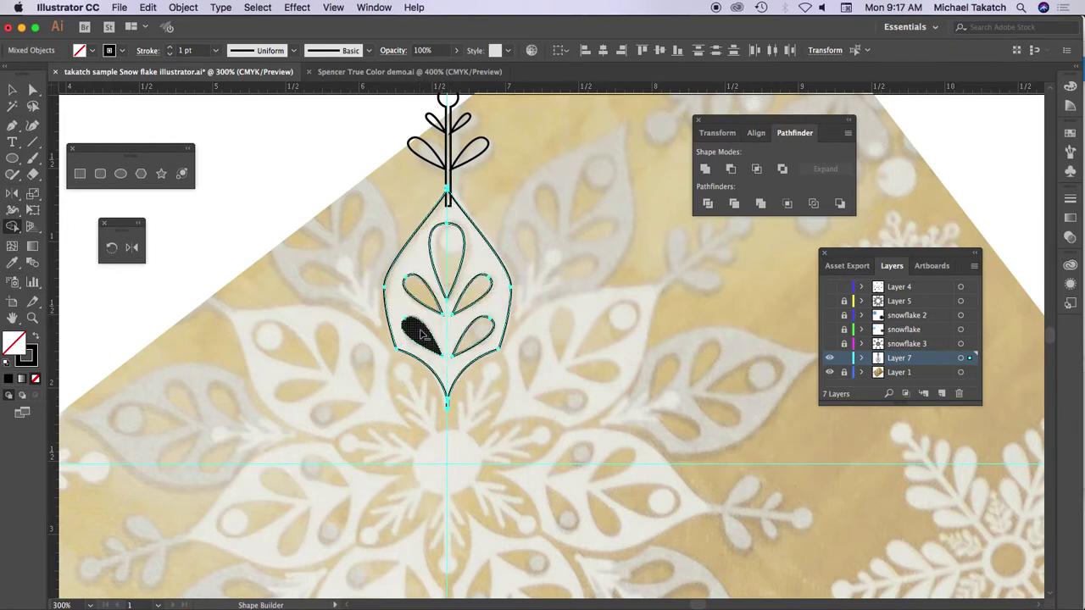
alt+click(421, 335)
key(v)
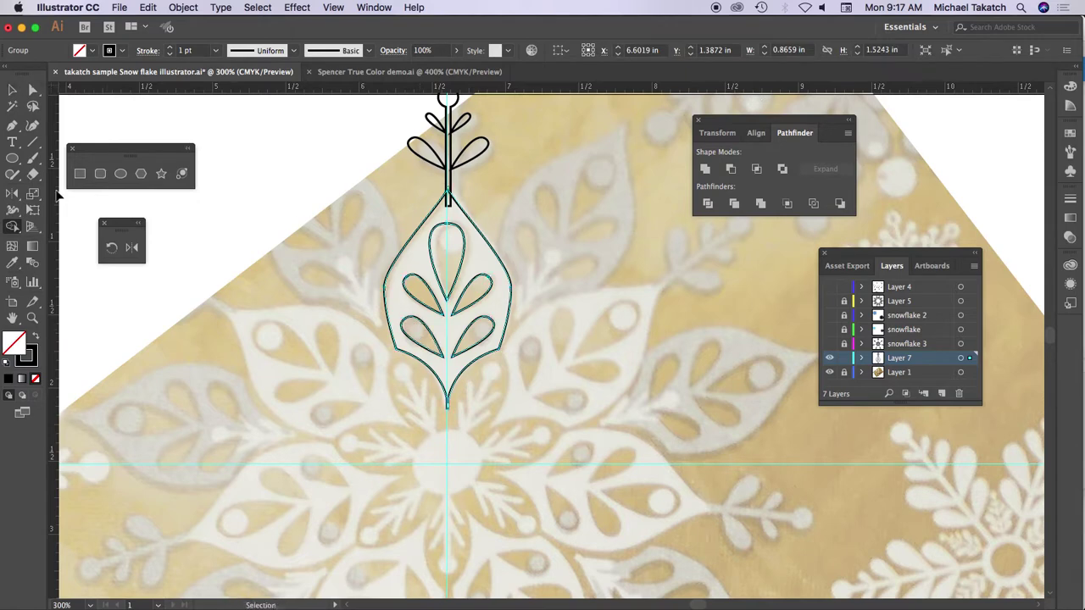
Try the cut-out petal with a solid black fill and restore its black outline without fill
click(37, 338)
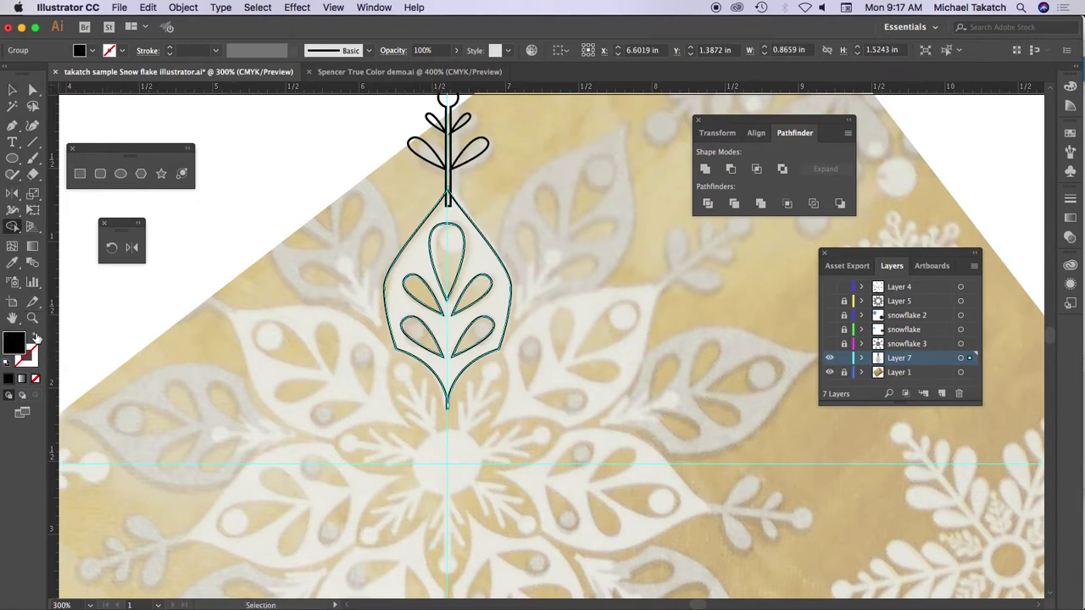
click(13, 90)
click(252, 208)
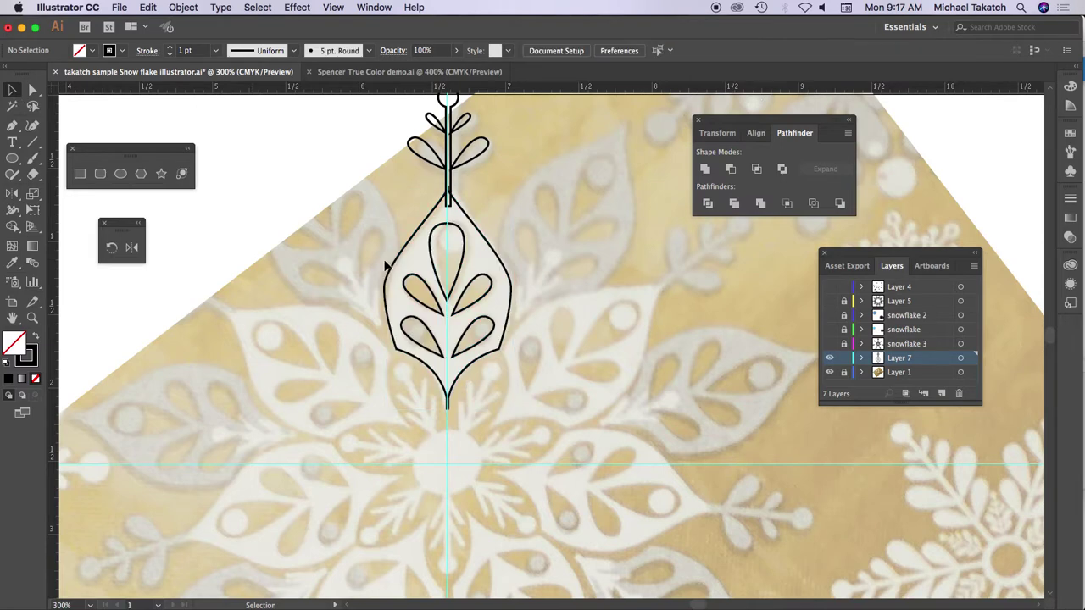
click(400, 265)
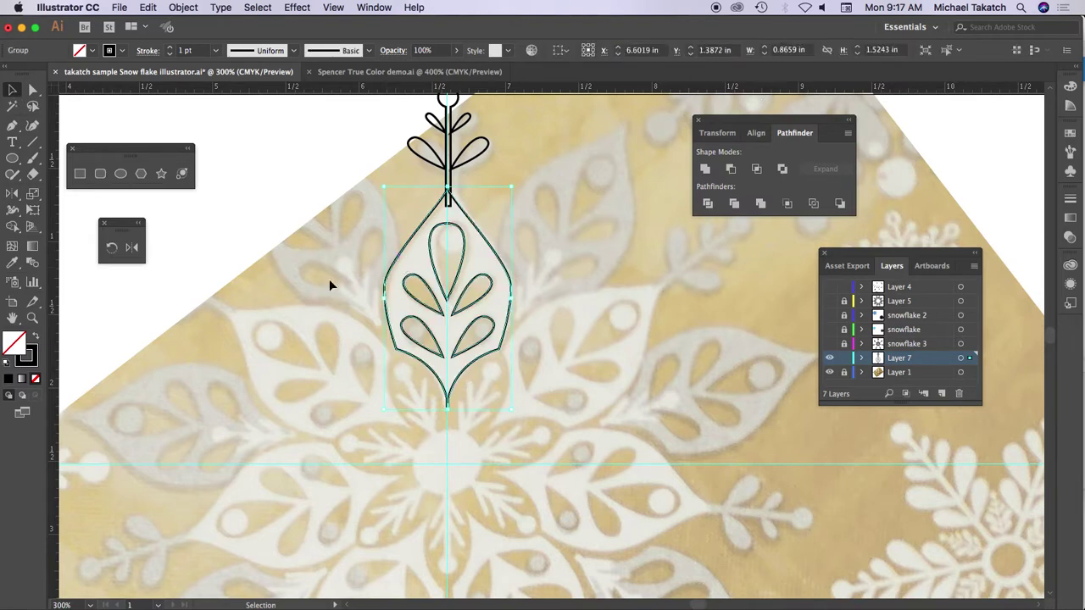
click(35, 338)
click(37, 338)
Place a spare copy of the cut-out petal outline on the blank area beside the original
scroll(507, 161, up, 1)
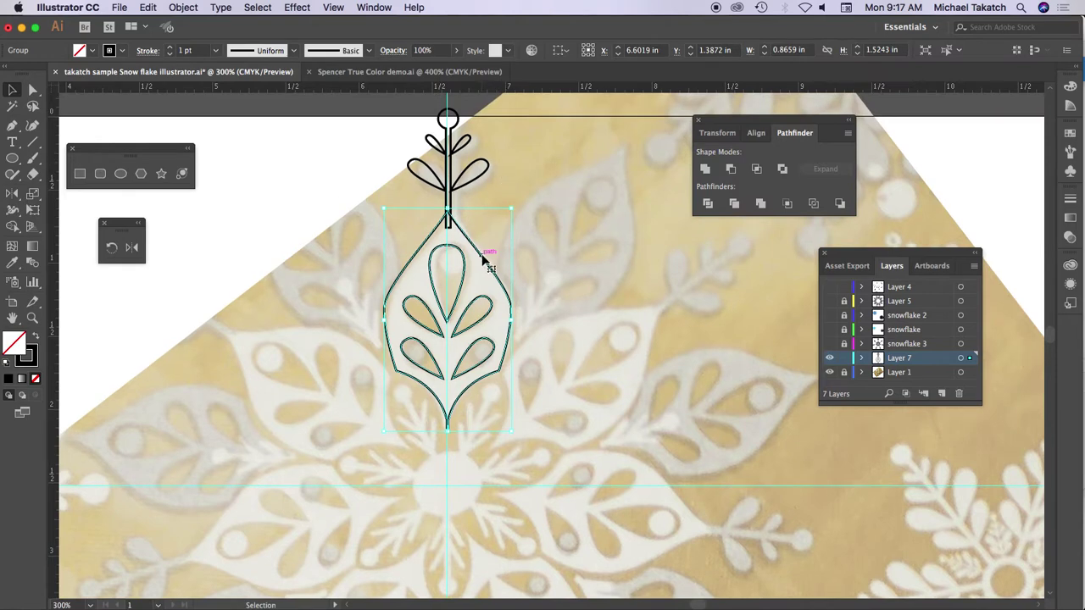
drag(487, 263, 268, 163)
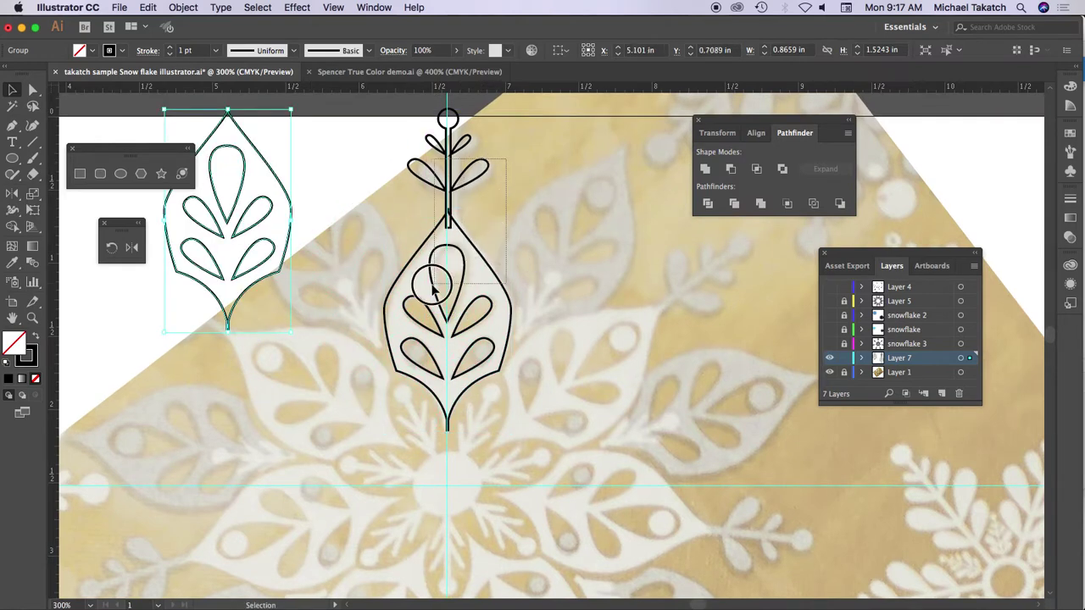
Unite the original petal with its leafy stem and give the combined shape a solid black fill without stroke
click(416, 308)
click(706, 169)
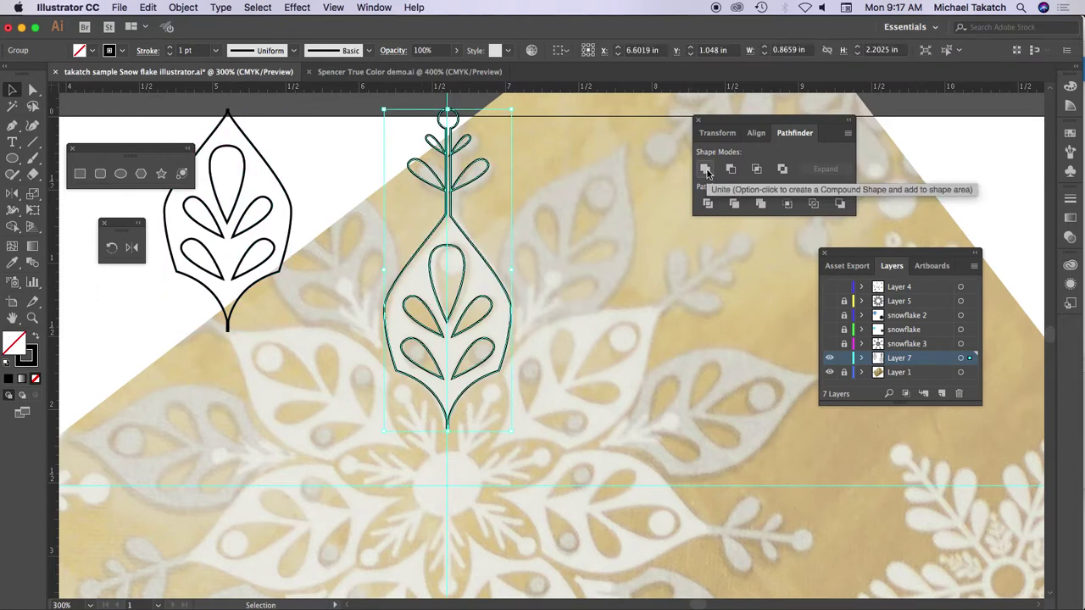
click(37, 339)
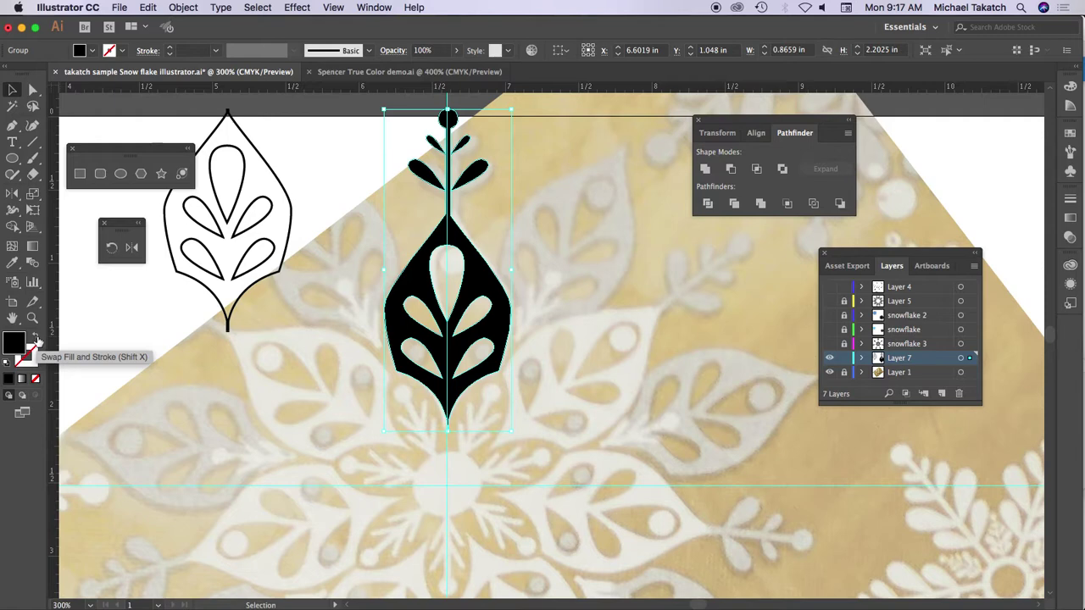
Rotate a copy of the black petal by 360/7 degrees about the intersection of the guides
click(111, 247)
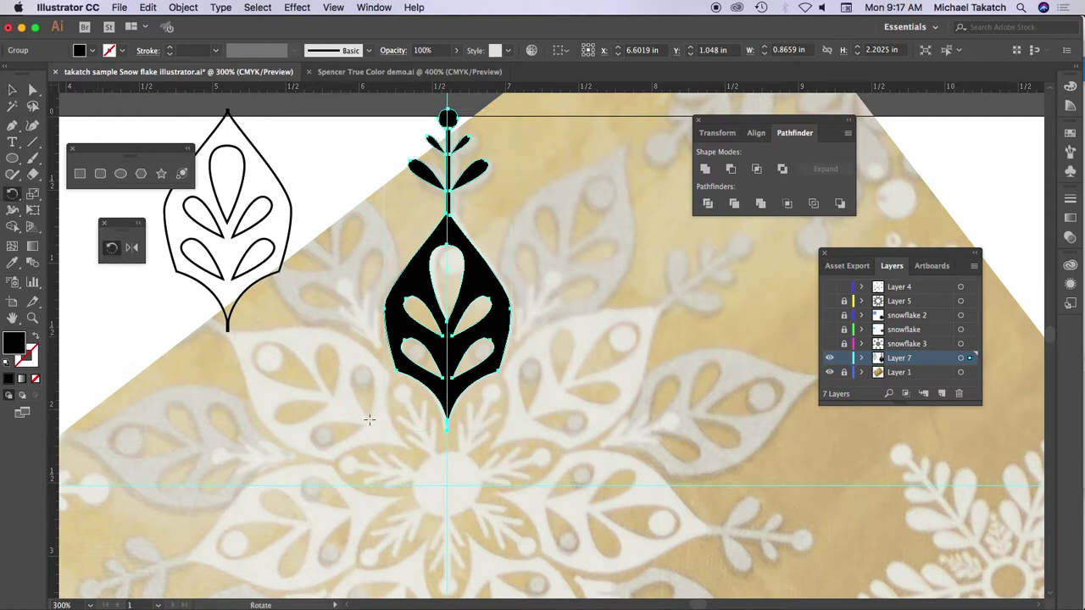
alt+click(448, 485)
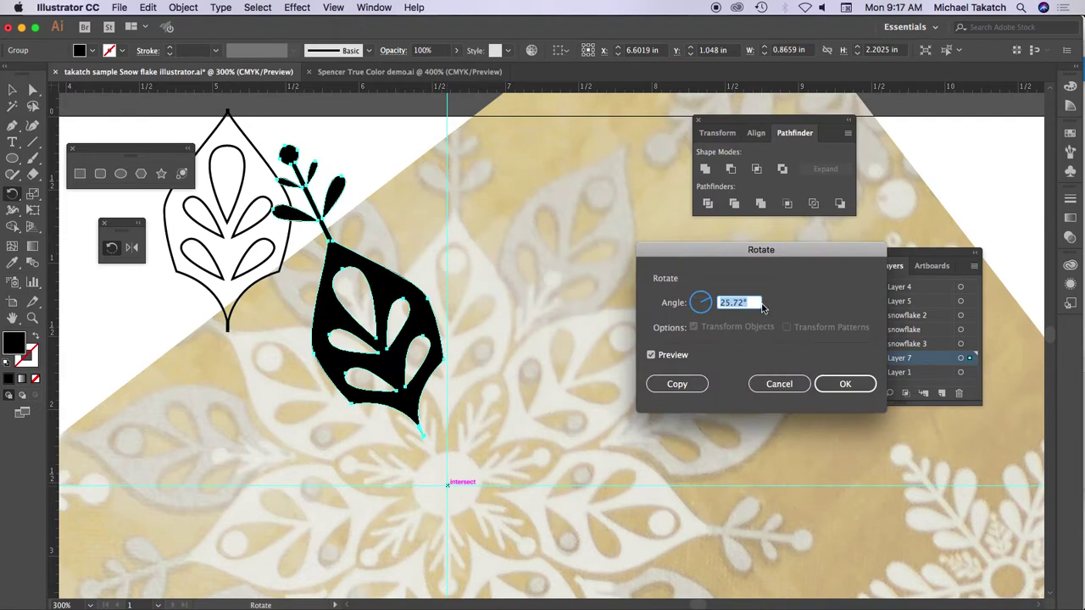
text(36)
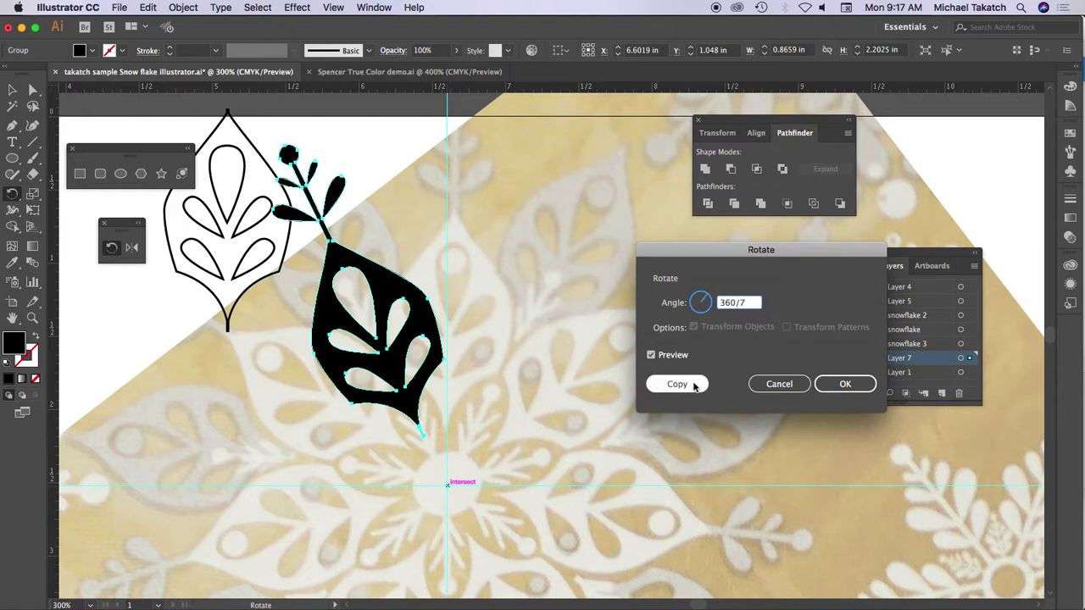
text(0/7)
click(669, 363)
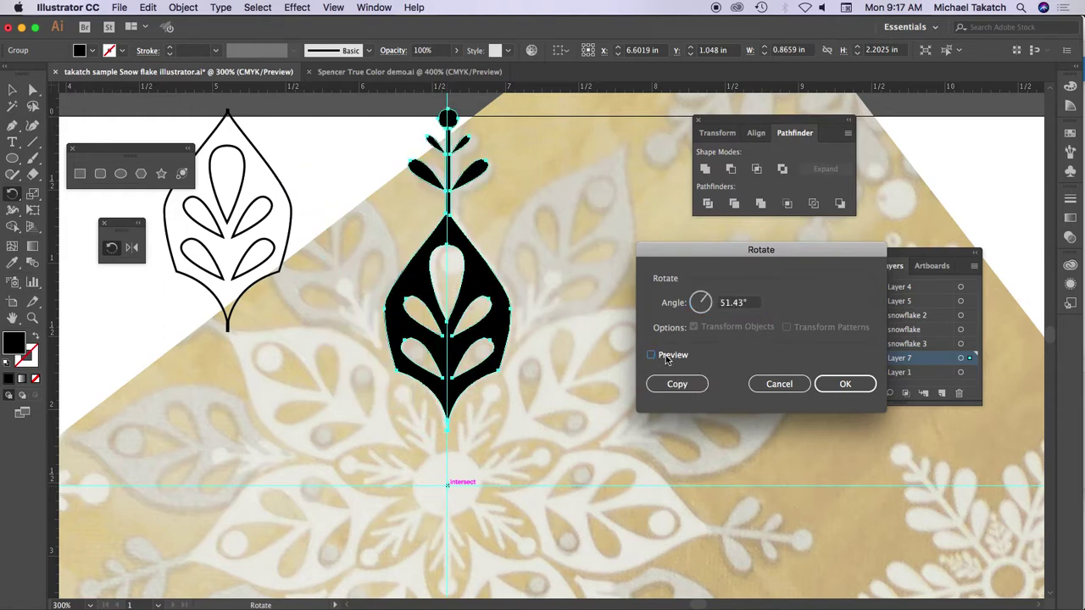
click(677, 384)
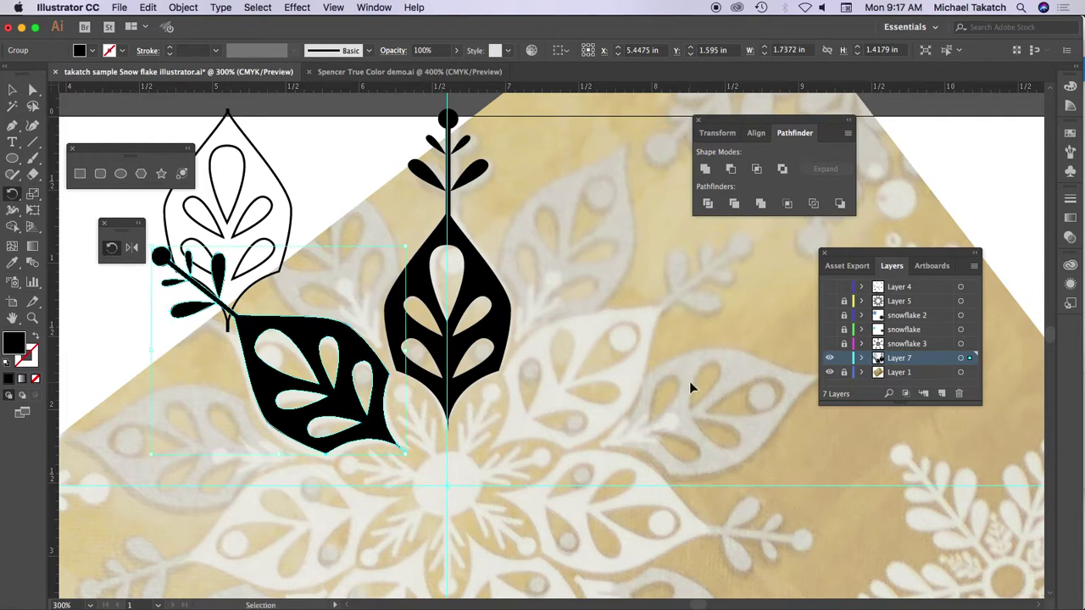
Repeat the rotated copy until seven black petals surround the snowflake's center, and deselect everything
key(super+d)
key(super+d)
key(super+d)
key(super+d)
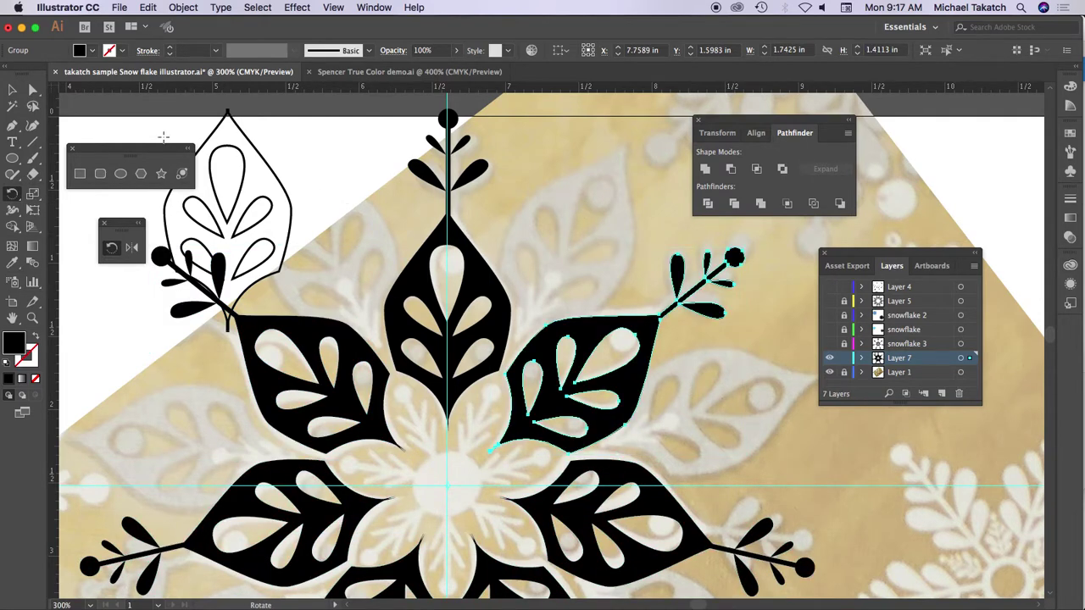
key(v)
click(364, 205)
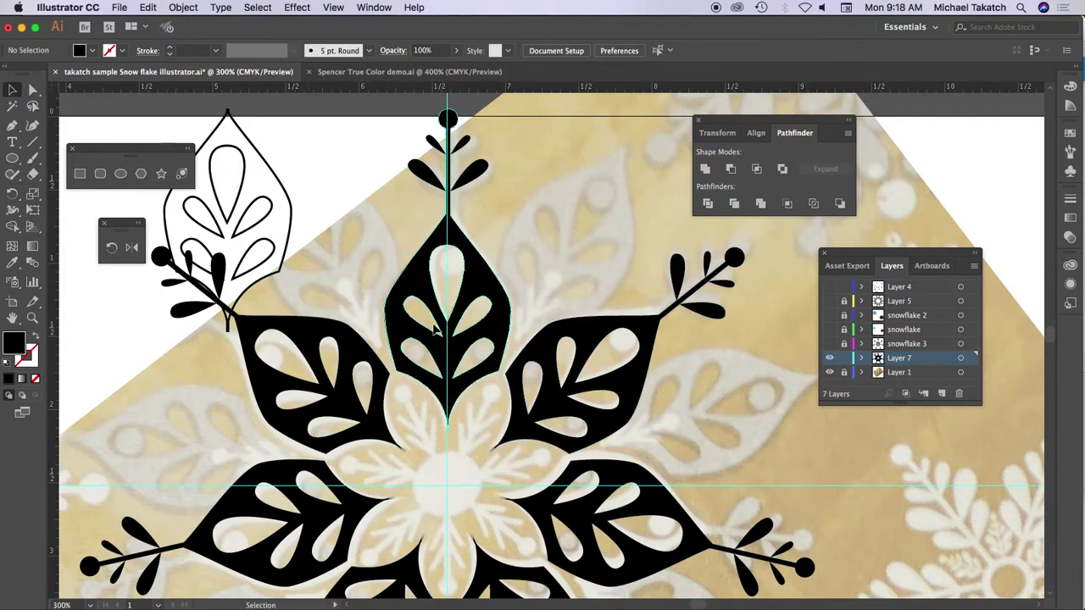
Draw a black circle about 0.176 in wide, centered on the vertical guide inside the top petal's upper teardrop
click(14, 160)
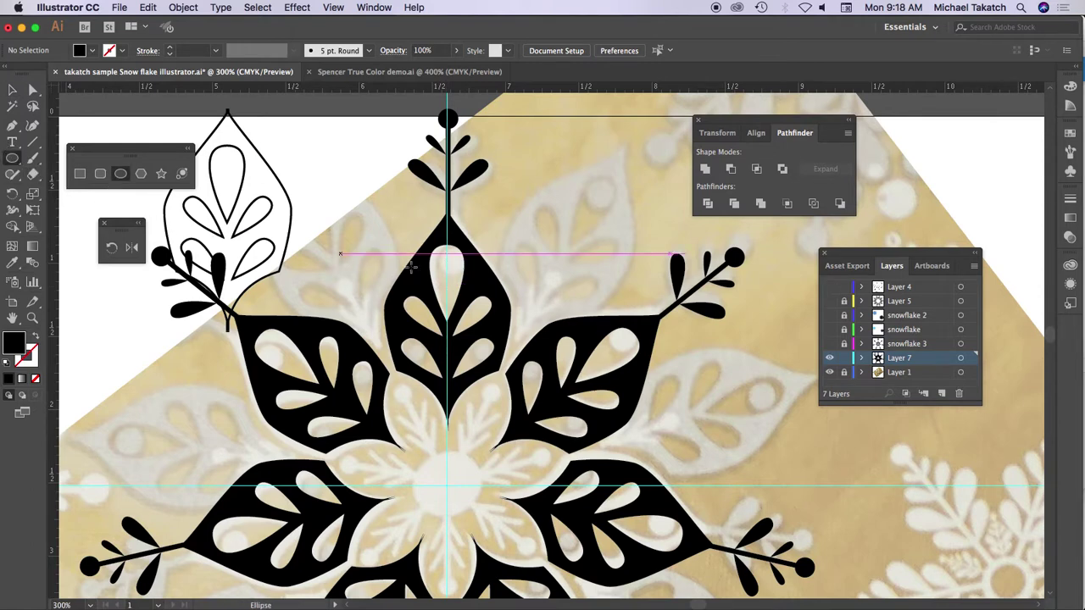
mouse_move(447, 263)
mouse_down()
mouse_move(470, 285)
mouse_move(461, 280)
mouse_up()
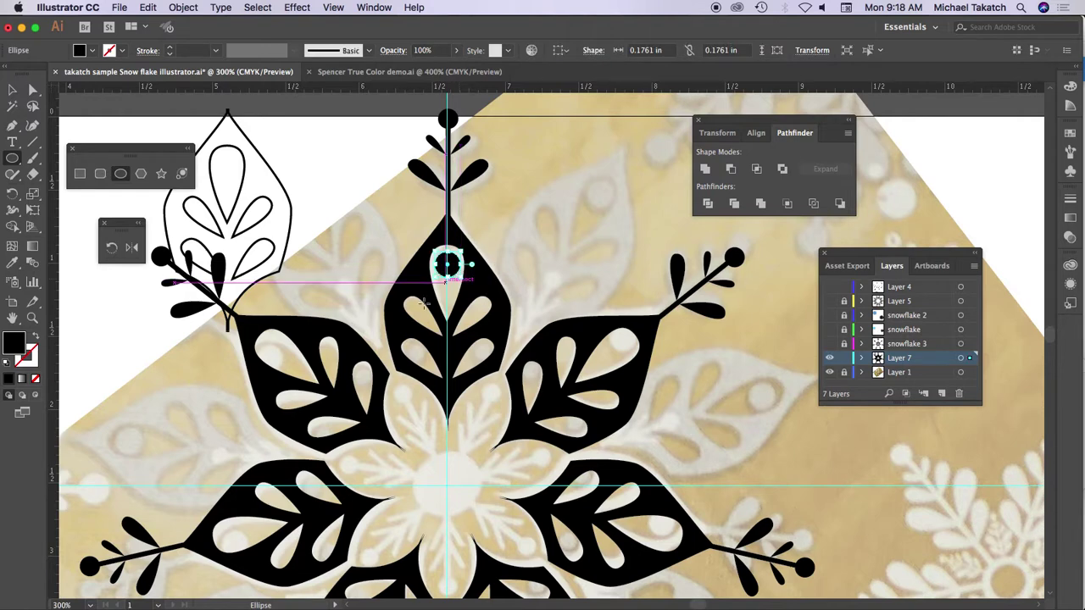
click(446, 485)
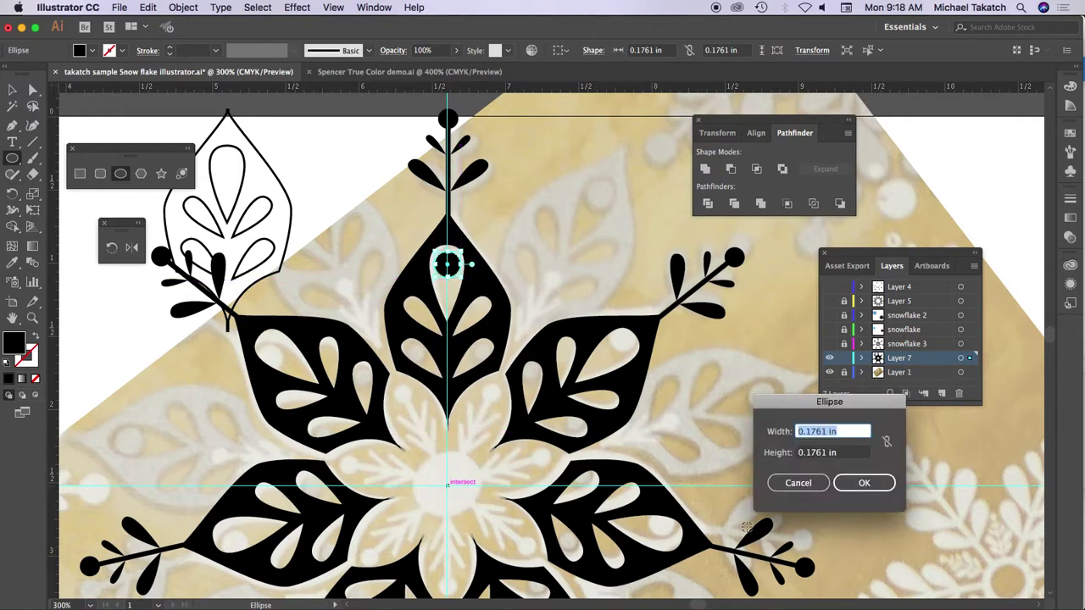
click(798, 488)
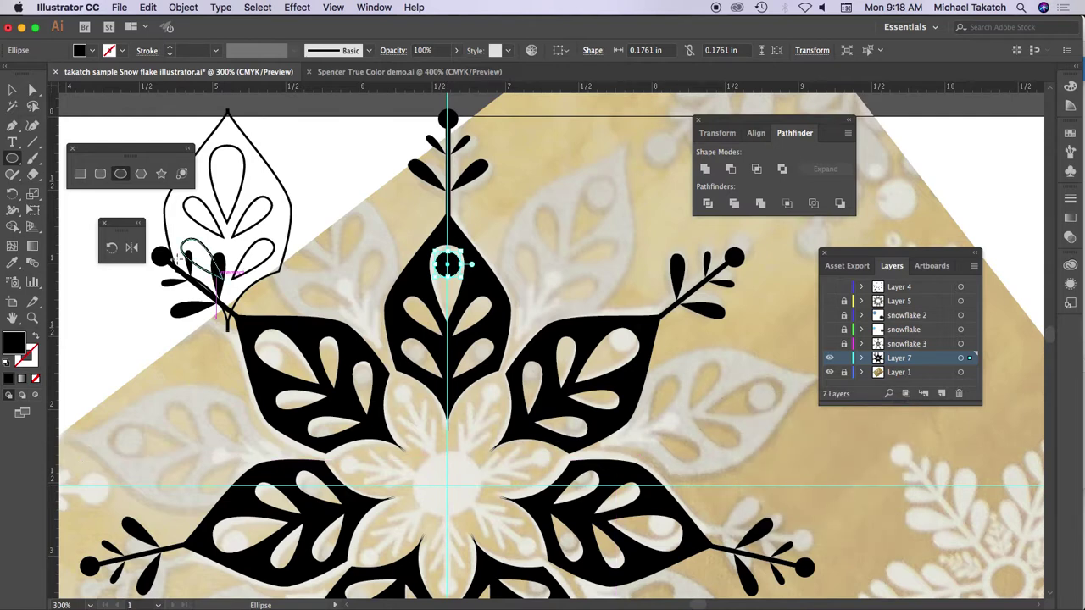
Copy the circle around the guide intersection at 51.43° and repeat the copy for the remaining petals
click(110, 252)
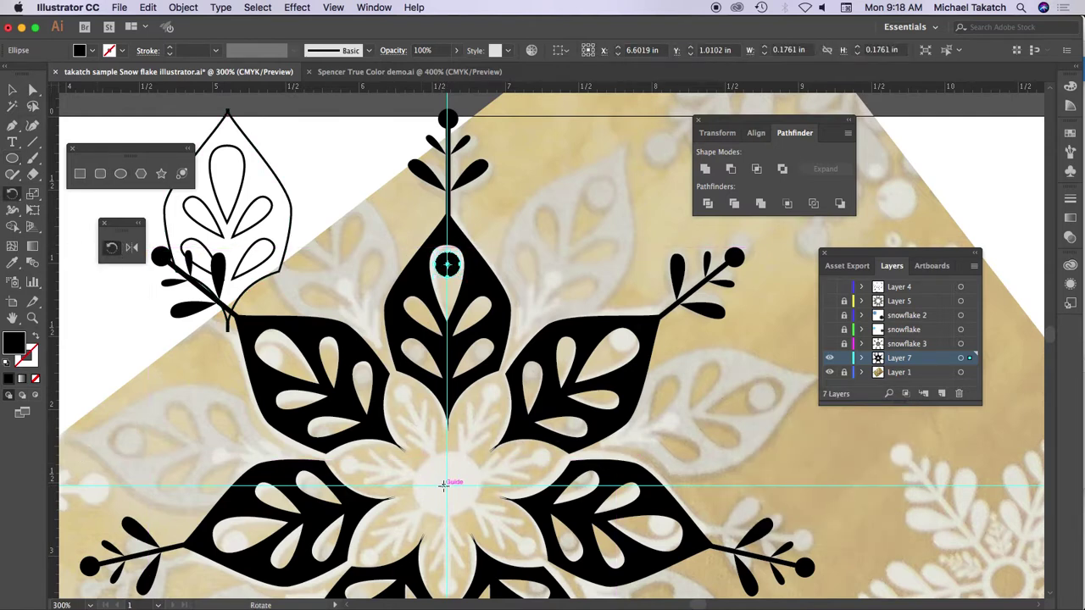
alt+click(446, 485)
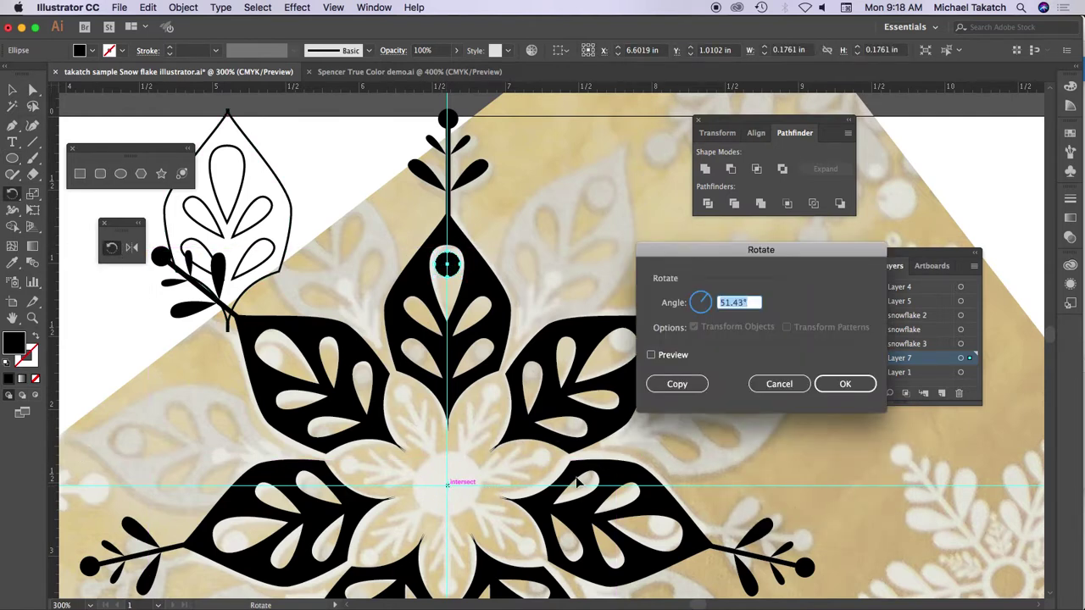
click(670, 384)
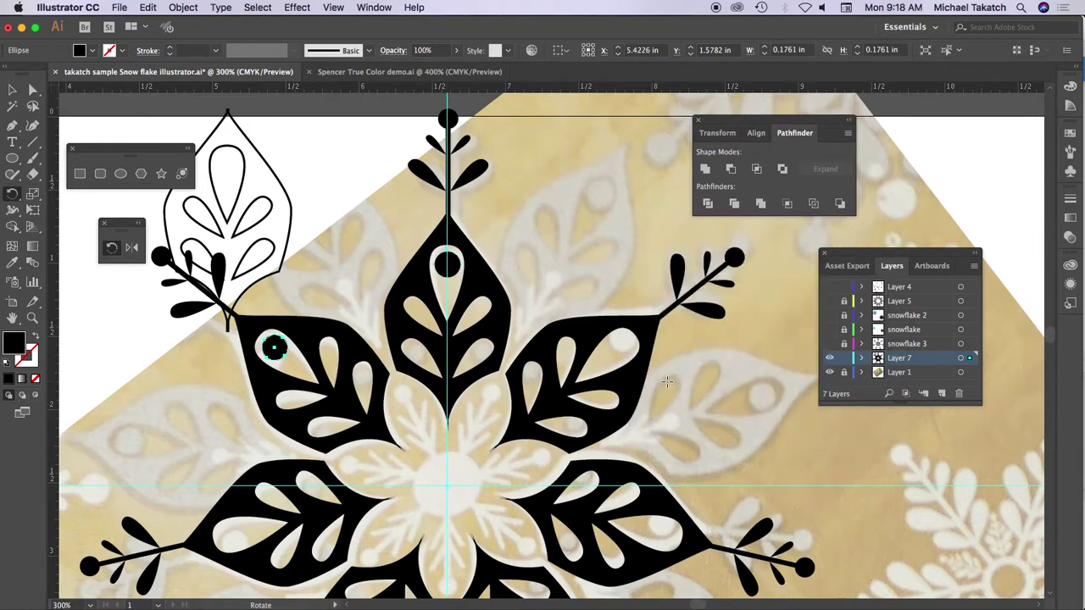
key(super+d)
key(super+d)
key(super+d)
key(super+d)
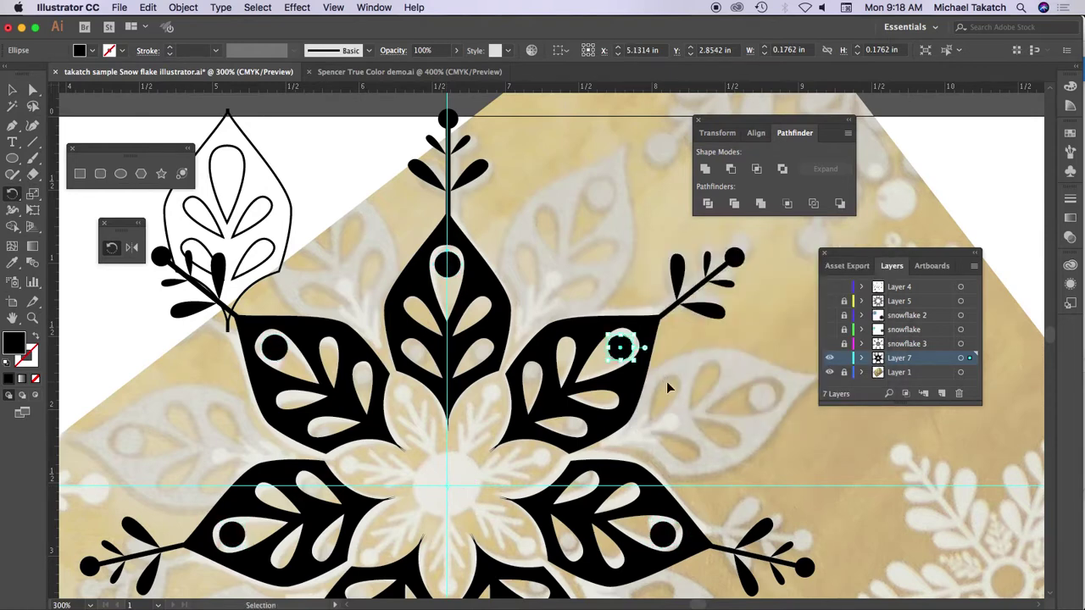
Move the spare petal outline onto the vertical guide over the top petal's stem and nudge it down to Y 0.7281 in
click(12, 89)
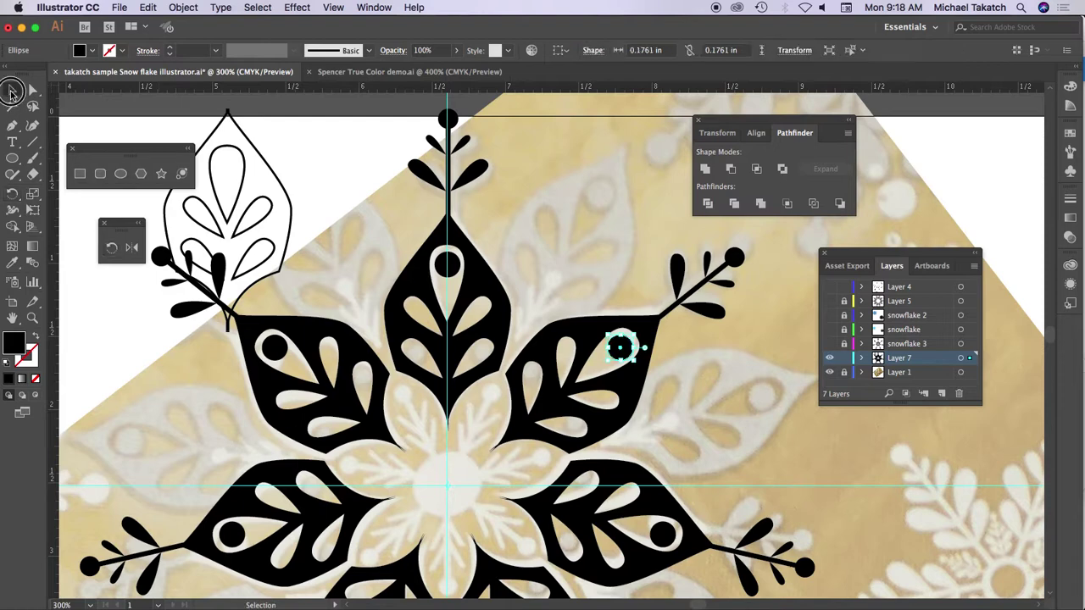
click(343, 170)
drag(299, 211, 509, 191)
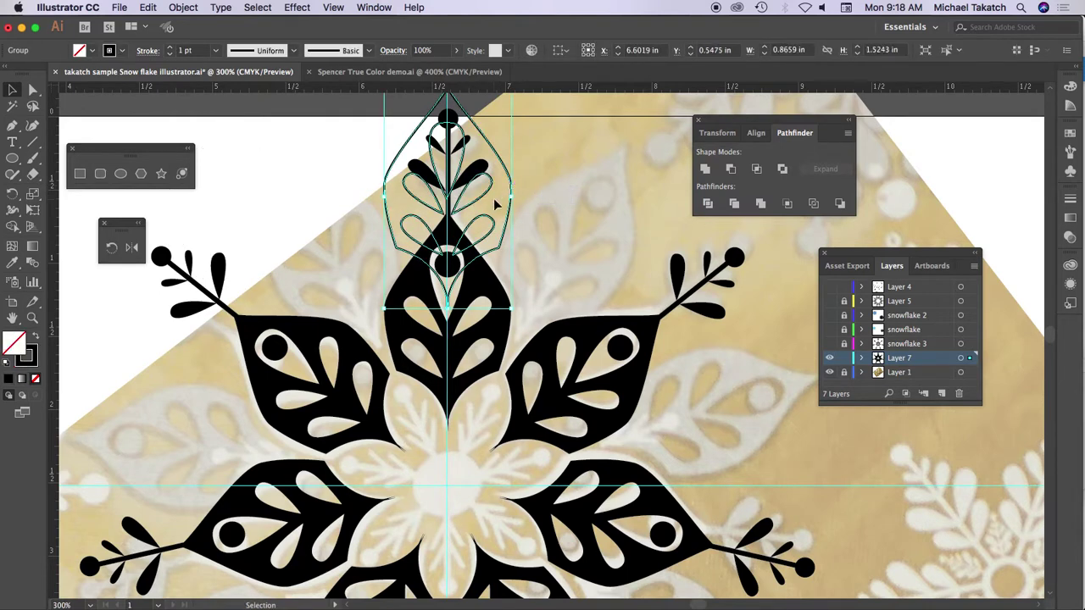
key(Down)
key(Down)
key(Down)
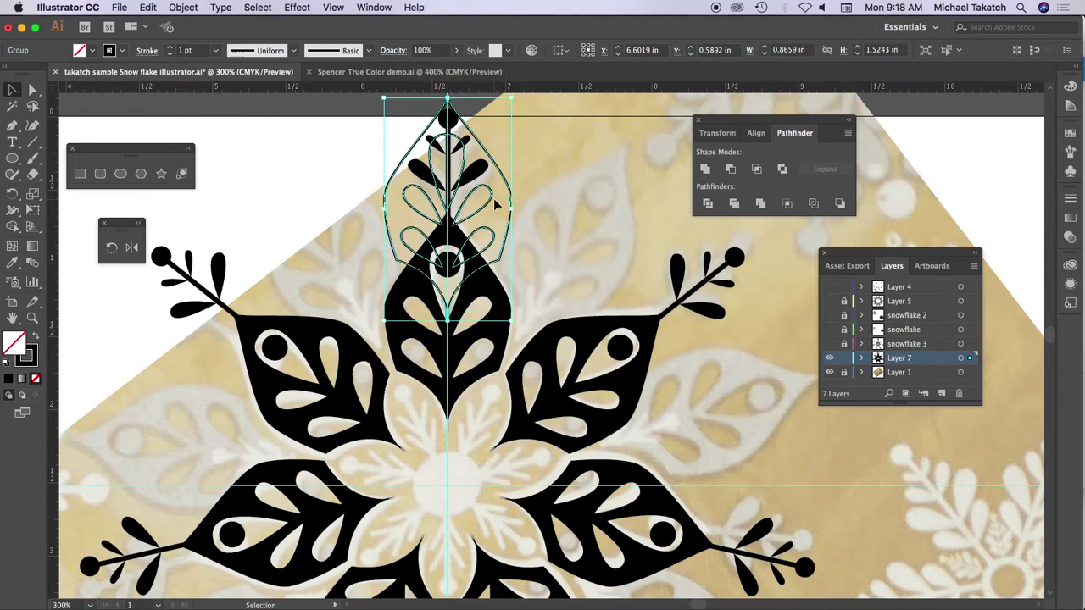
key(Down)
key(Down)
key(Down)
key(Down)
key(Down)
key(Down)
key(Down)
key(Down)
key(Down)
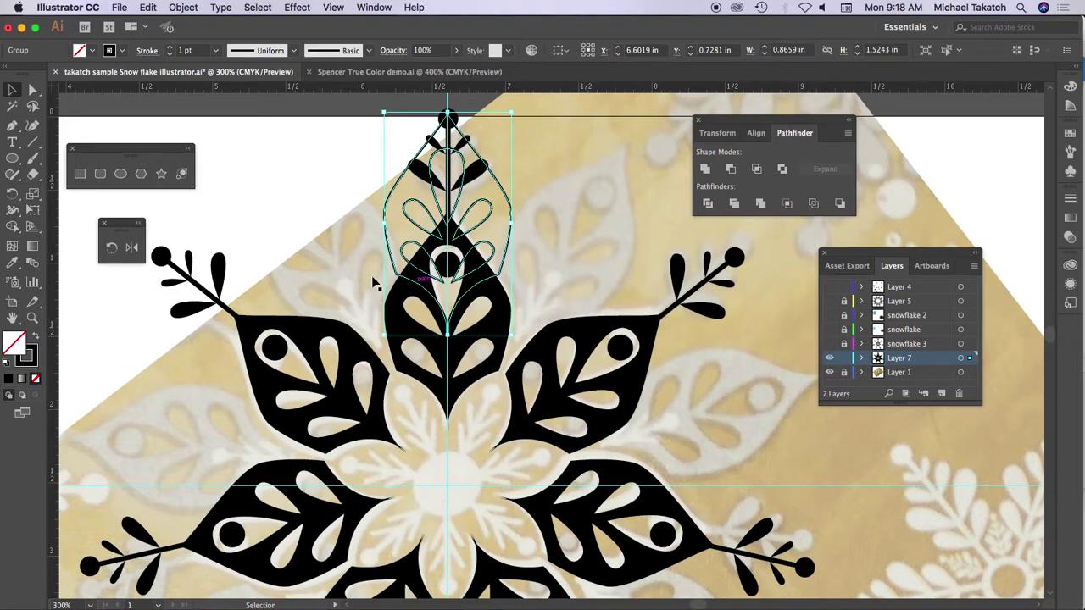
Preview rotating the spare petal outline by 51.43°/2 around the guide intersection, compare it with the reference, and cancel the rotation
click(111, 246)
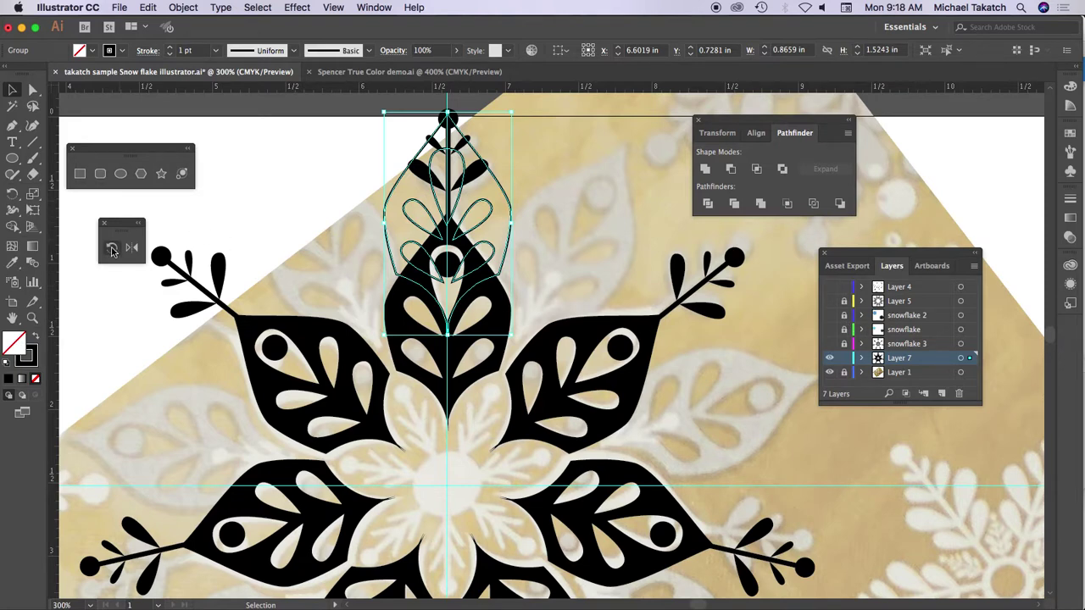
alt+click(447, 485)
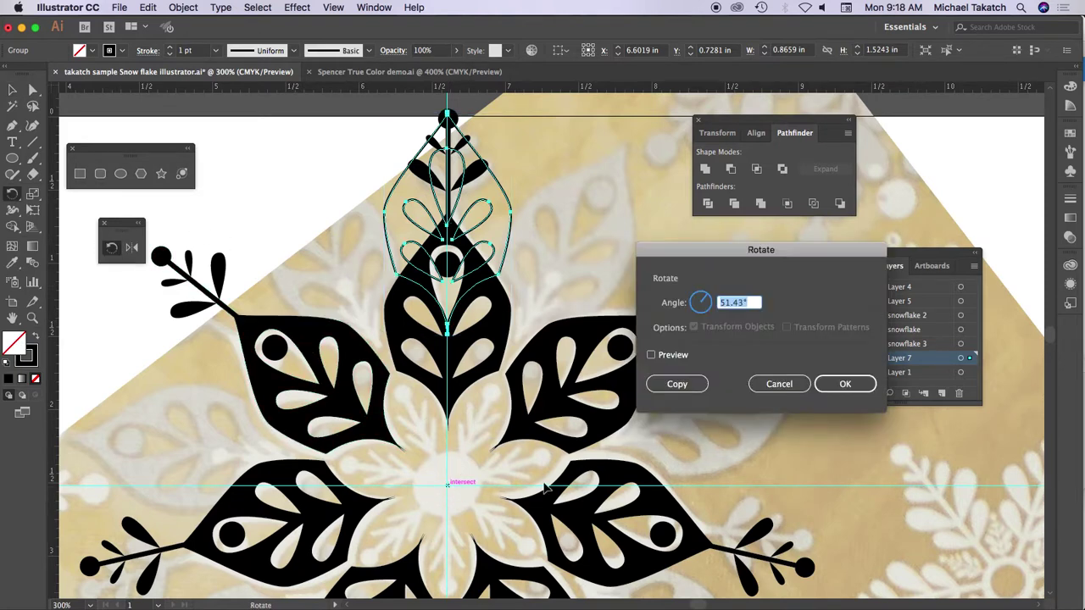
click(652, 354)
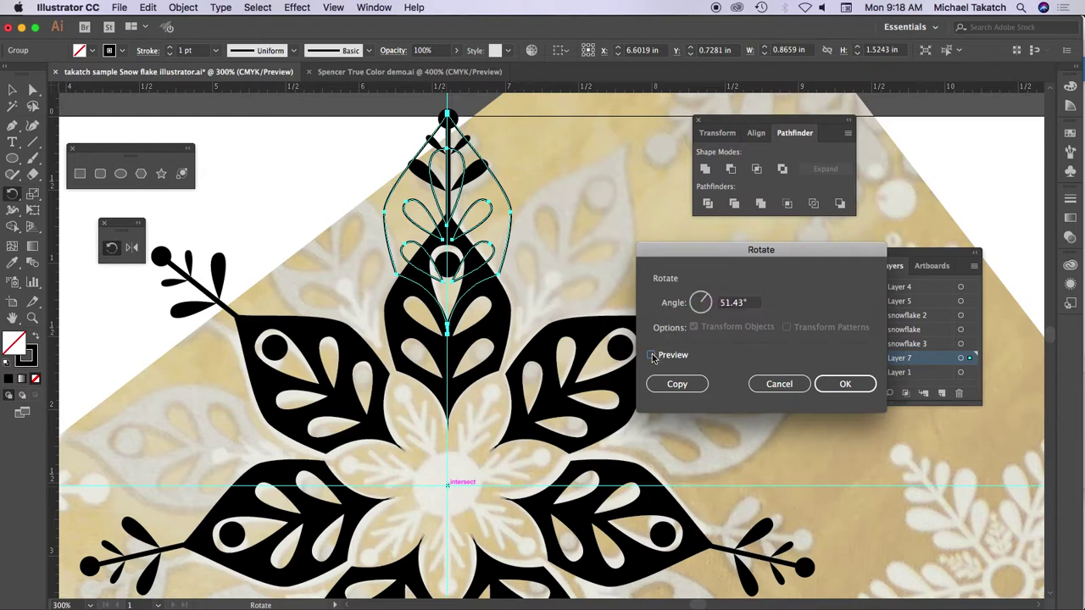
double_click(751, 303)
text(/)
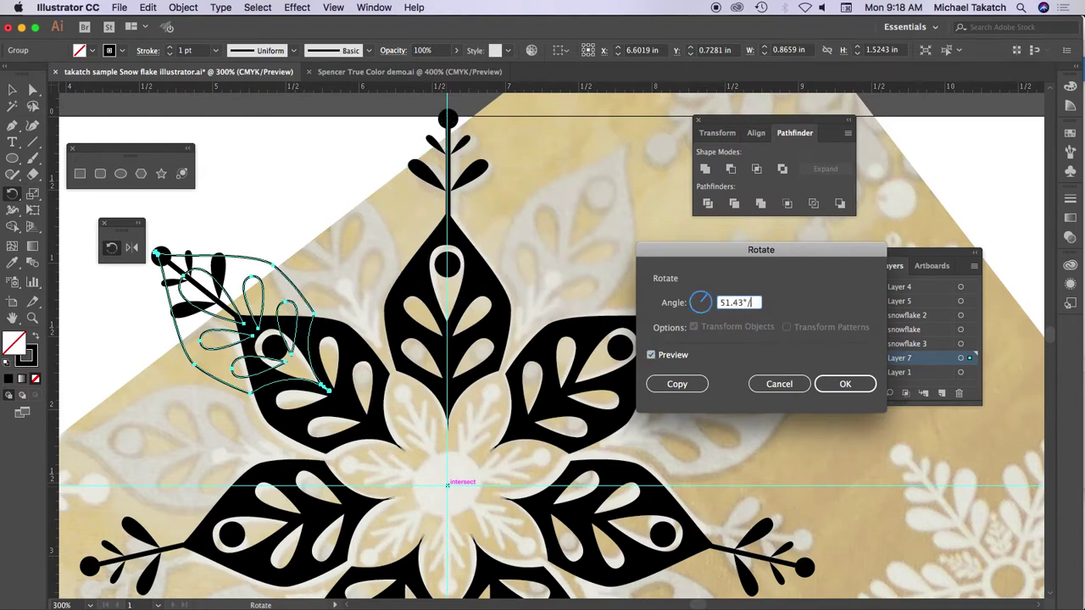
text(2)
click(652, 355)
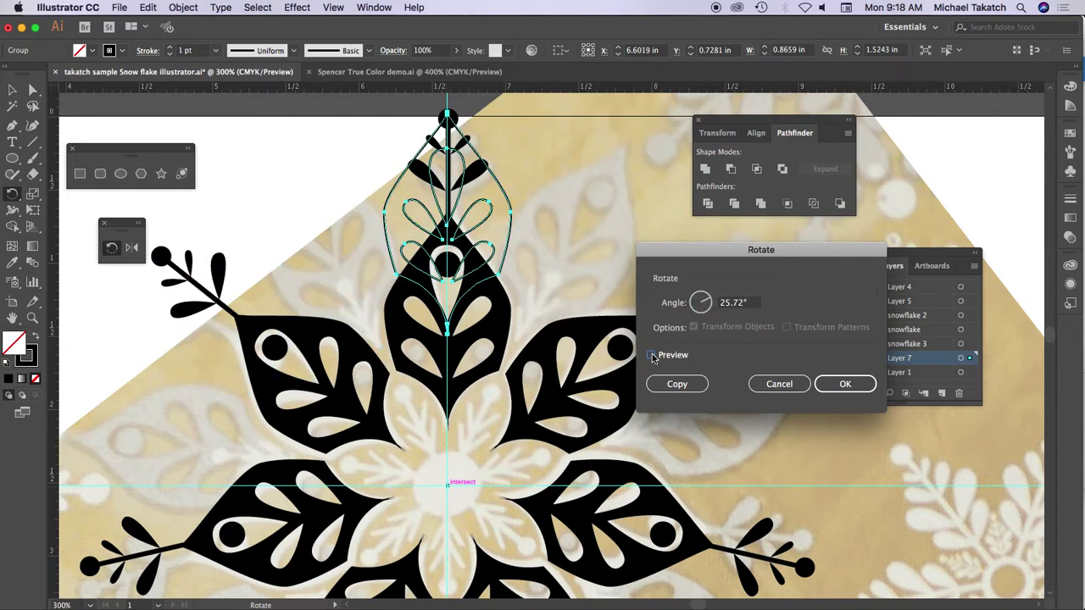
click(652, 355)
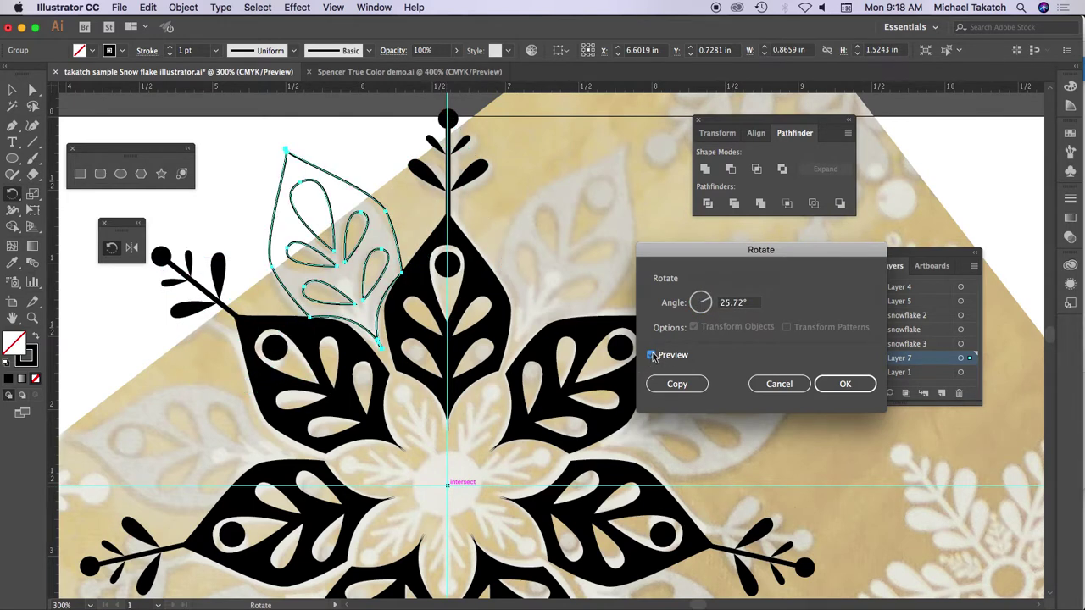
click(753, 383)
Nudge the spare petal outline up along the vertical guide to Y 0.6586 in
key(Up)
key(Up)
key(Up)
key(Up)
key(Up)
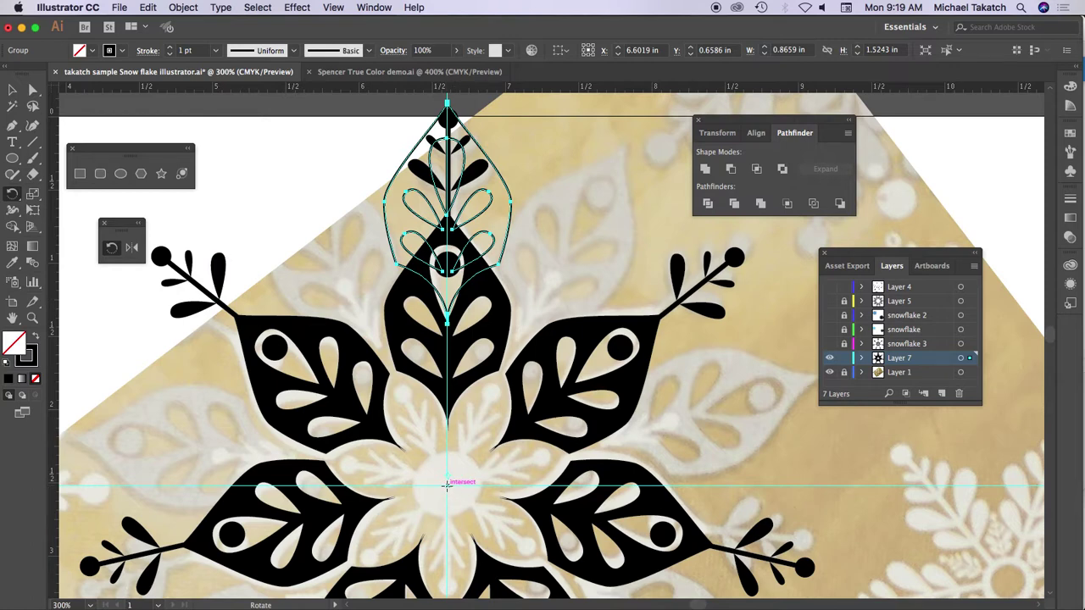
Recheck the raised petal outline against the reference with a 25.72° rotation preview around the guide intersection, without applying it
alt+click(446, 484)
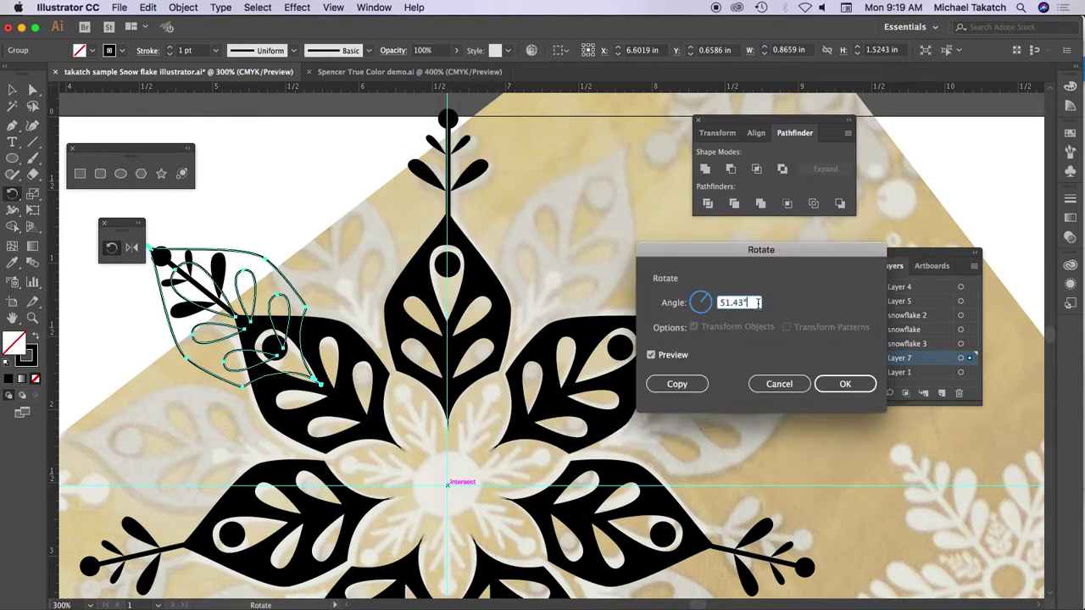
text(/2)
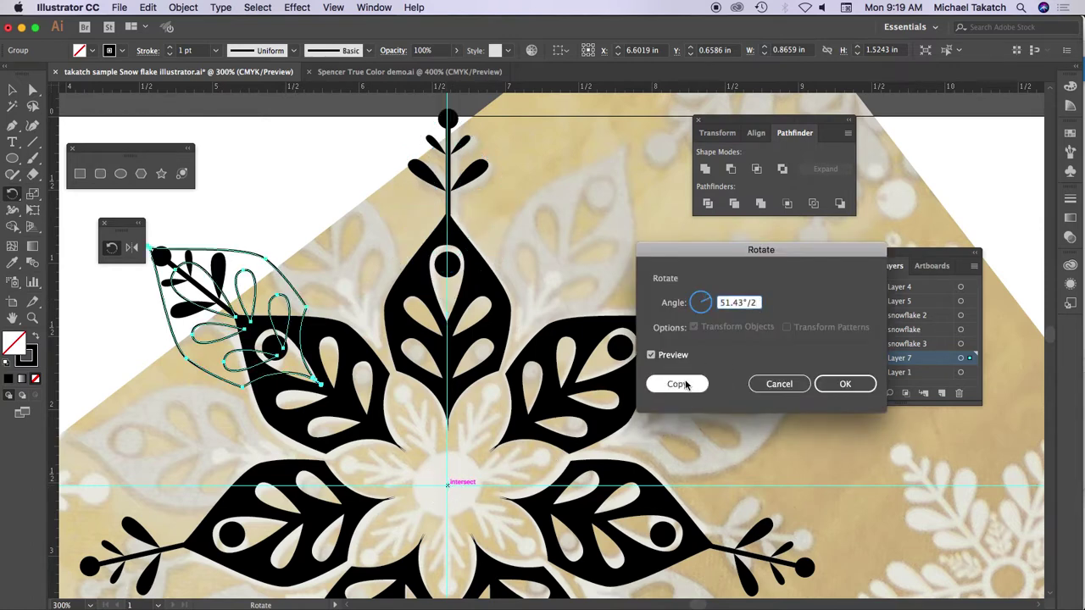
click(651, 355)
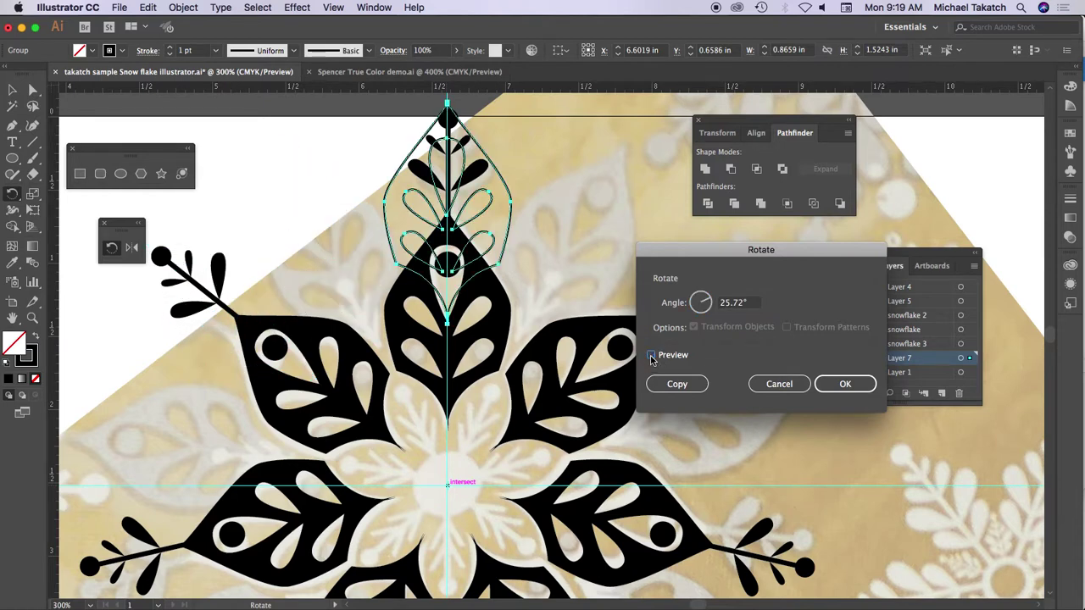
click(651, 355)
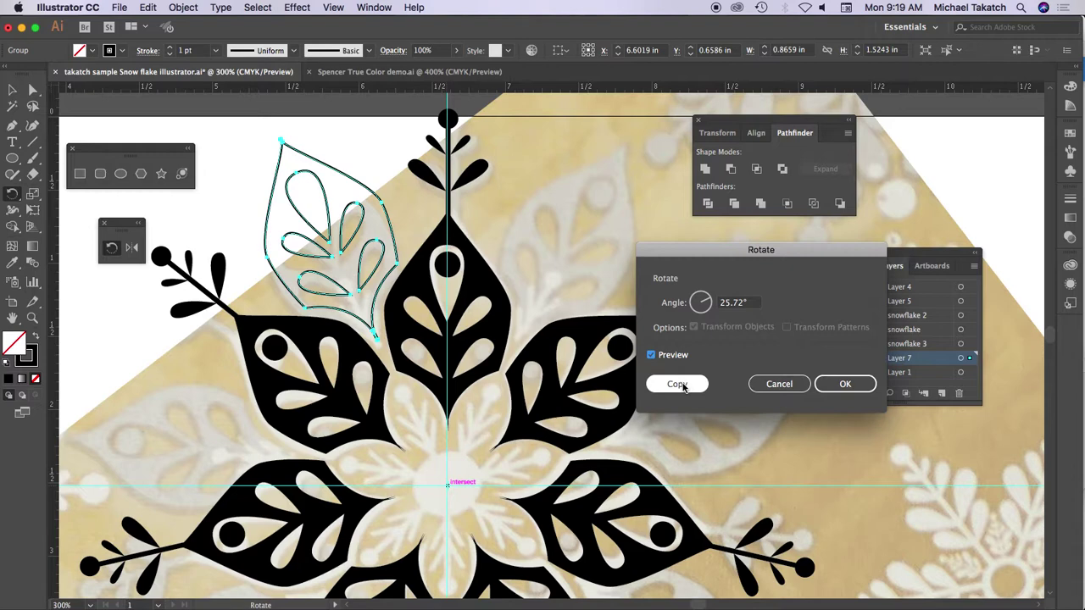
click(769, 384)
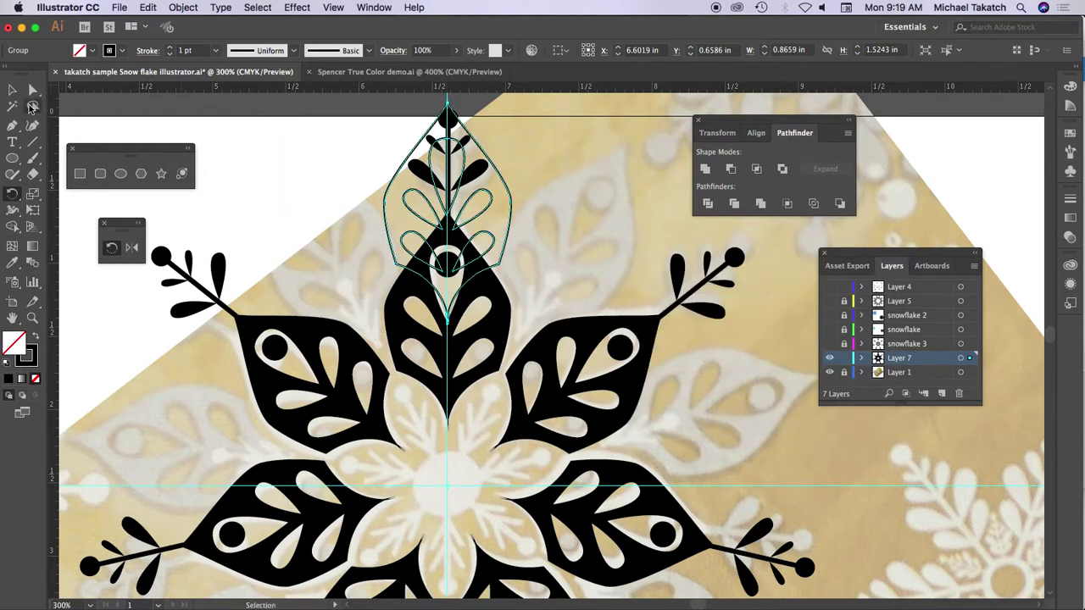
Copy the top petal's circle up into the spare outline's teardrop and turn the outline into a solid black petal grouped with the copied circle
click(12, 89)
click(372, 259)
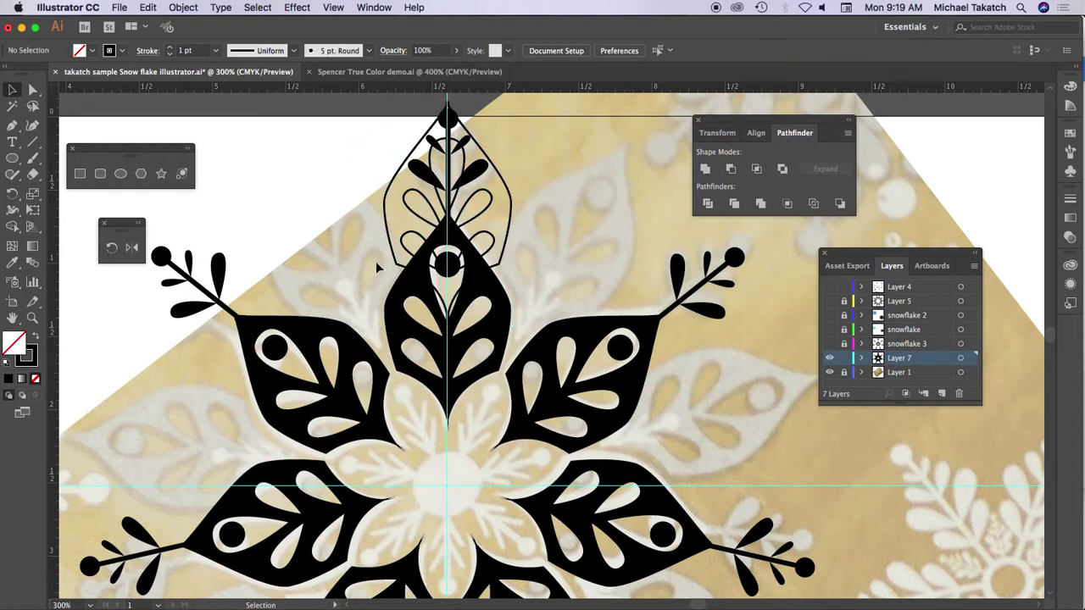
click(457, 277)
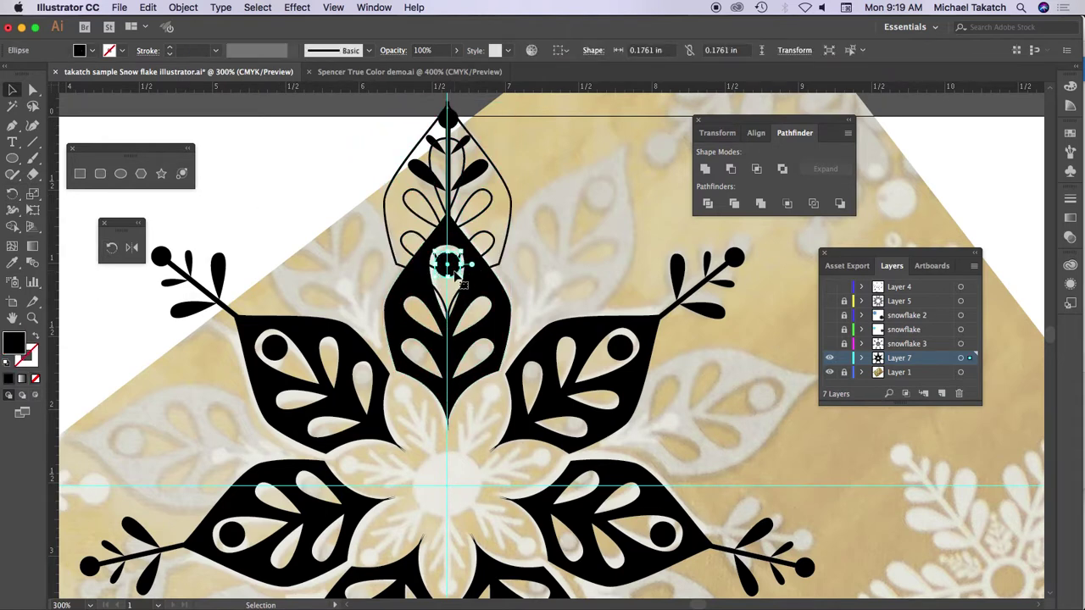
drag(456, 277, 455, 166)
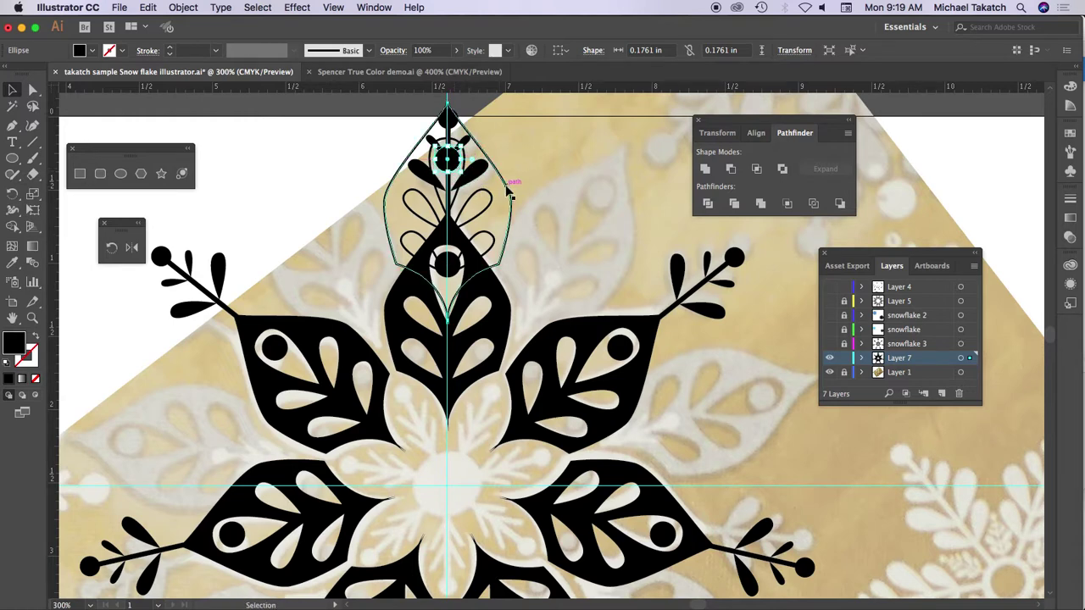
shift+click(509, 194)
click(32, 335)
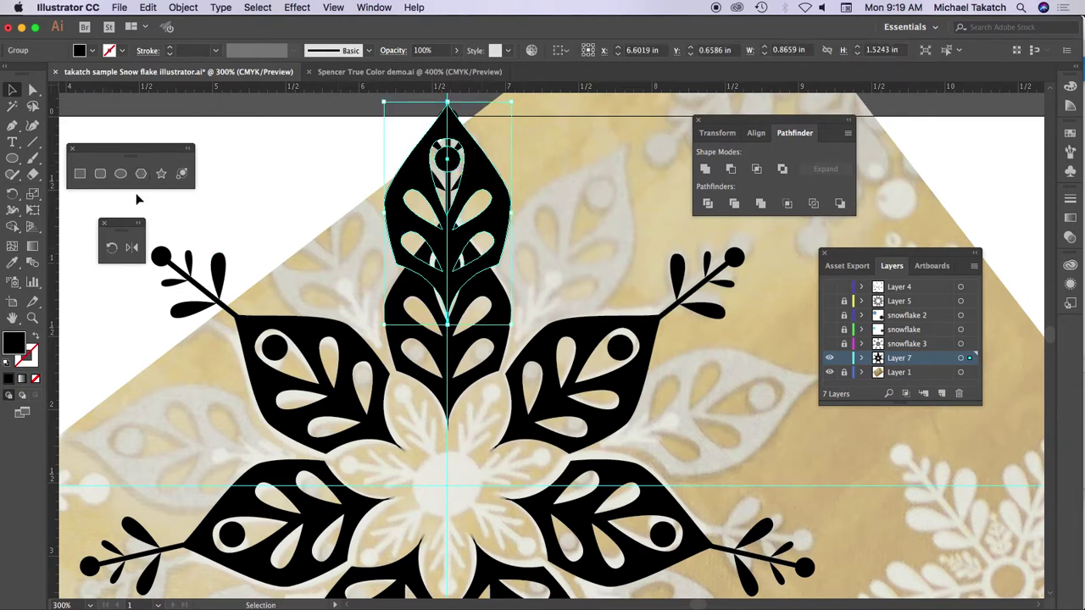
Make a copy of the black spare petal rotated 51.43°/2 around the guide intersection
click(111, 247)
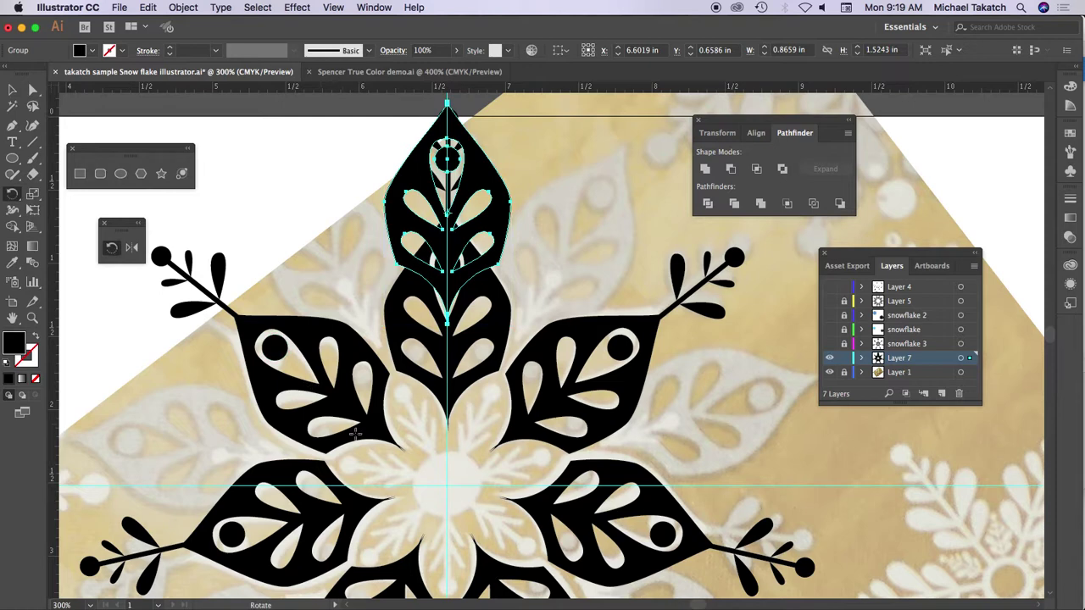
alt+click(447, 484)
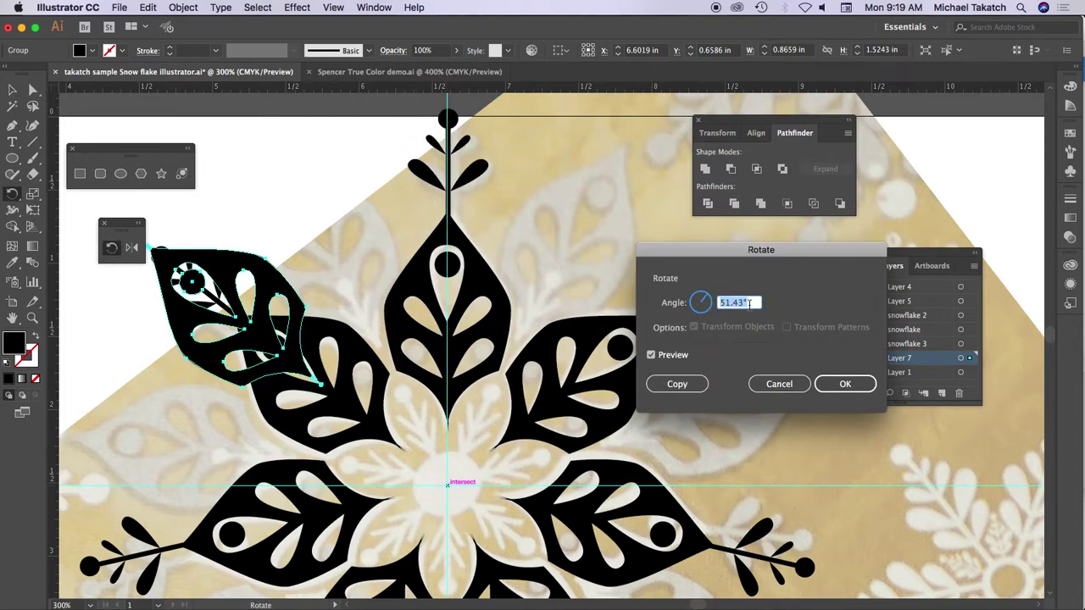
click(751, 303)
text(/2)
click(651, 355)
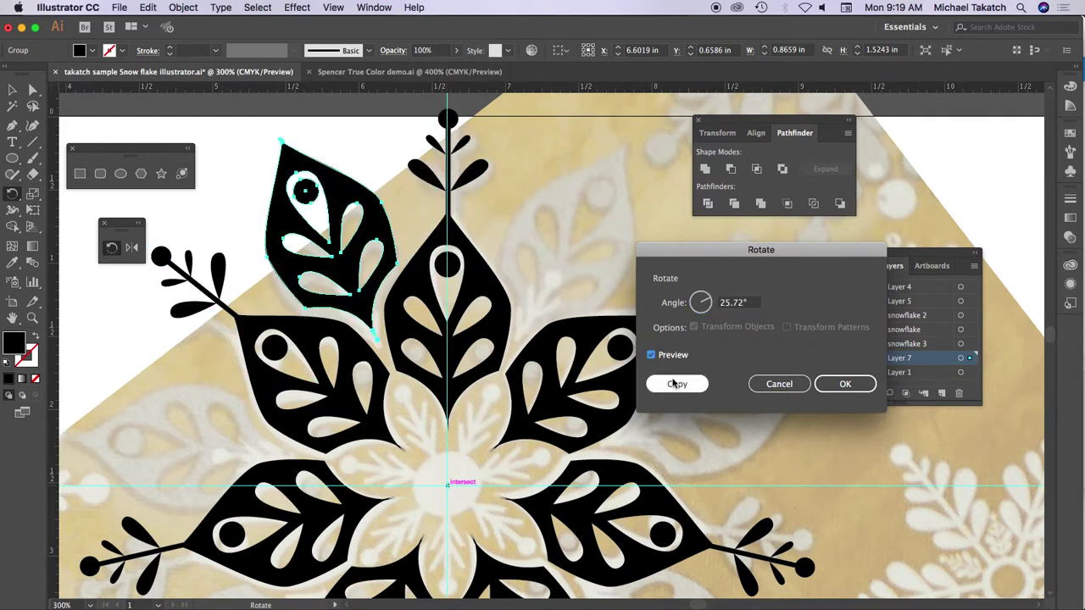
click(676, 384)
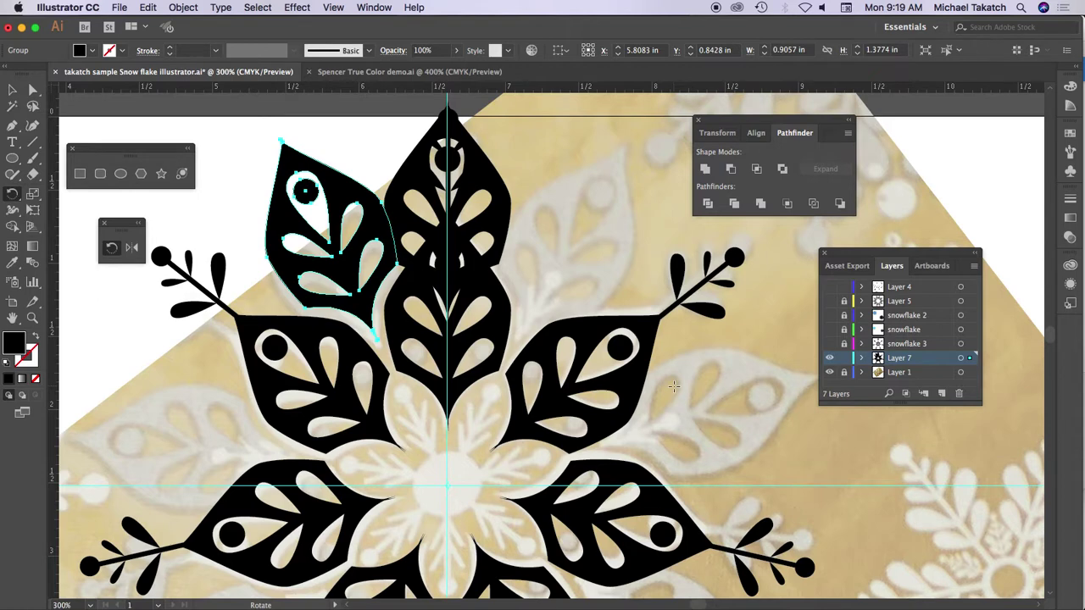
Try to repeat the 25.72° rotated copy for the remaining outer petals, and undo both repeats
key(super+d)
key(super+d)
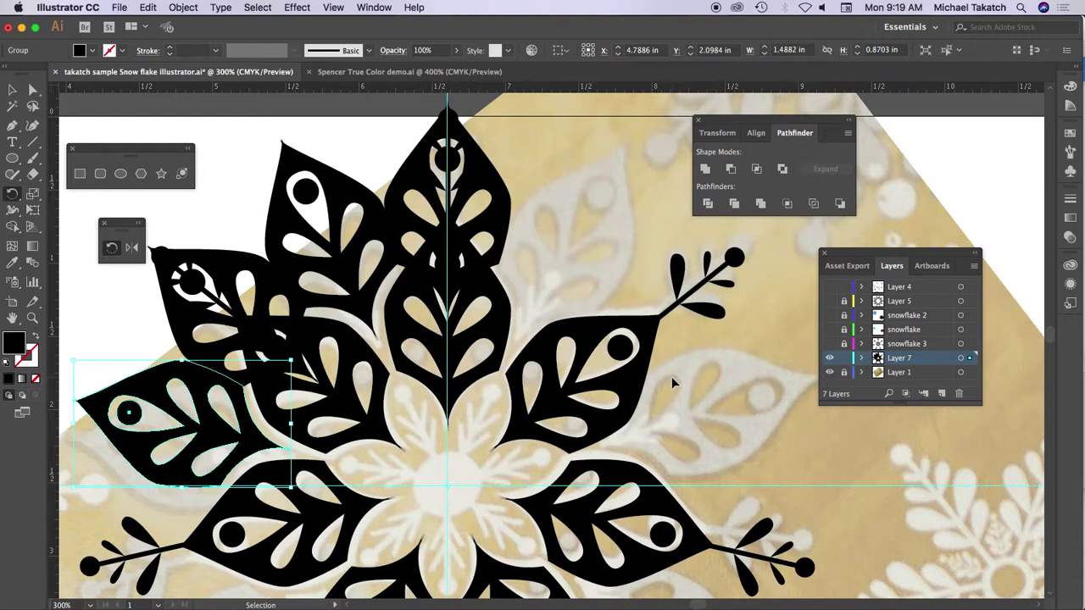
key(super+z)
key(super+z)
Copy the new in-between petal around the guide intersection with an angle of 360/2
key(r)
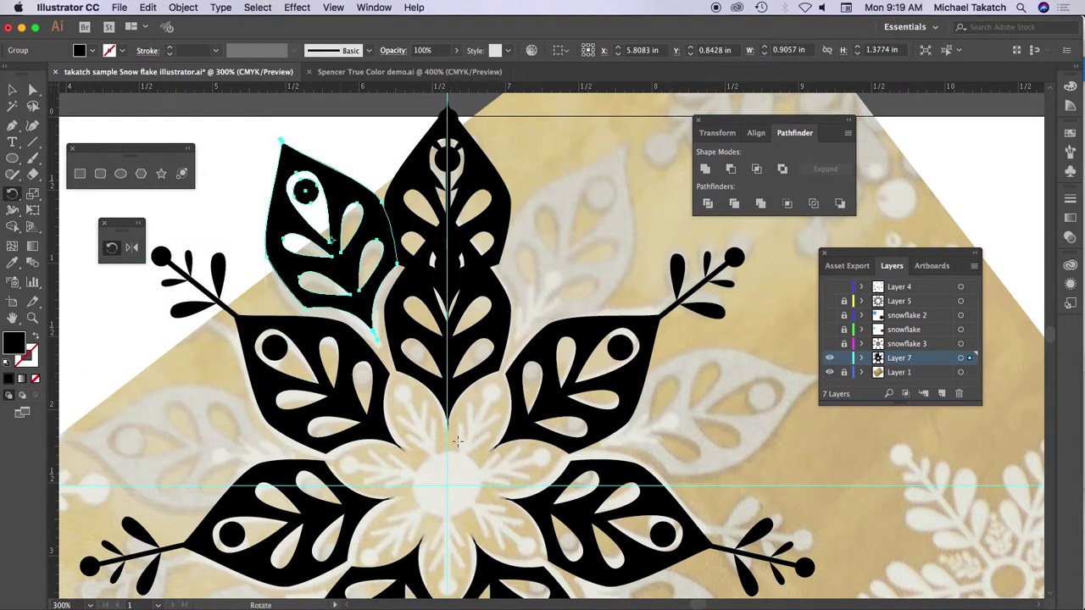
alt+click(447, 485)
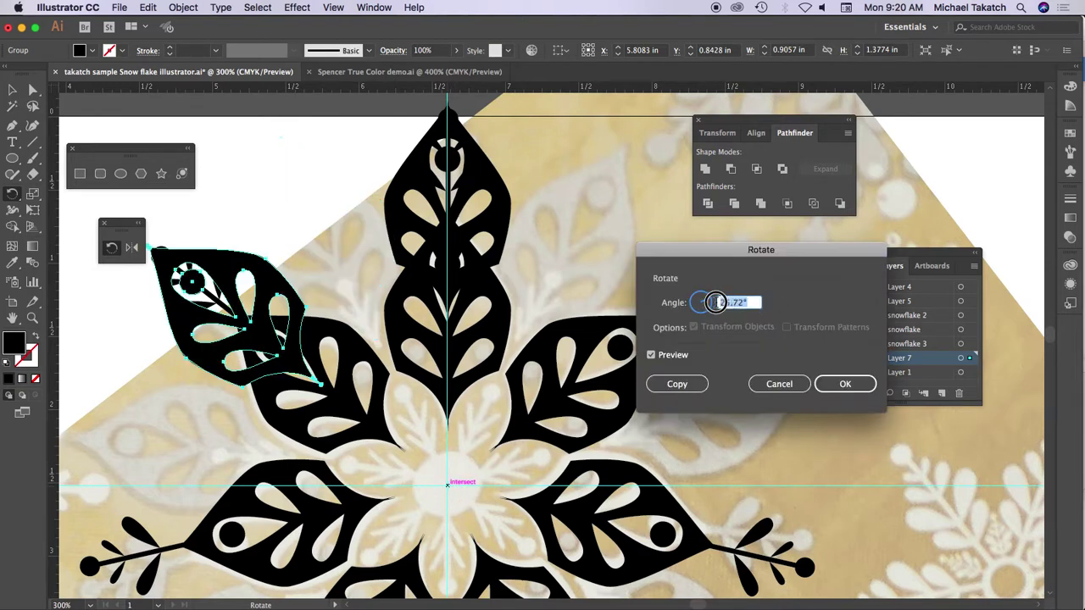
text(360/2)
click(650, 355)
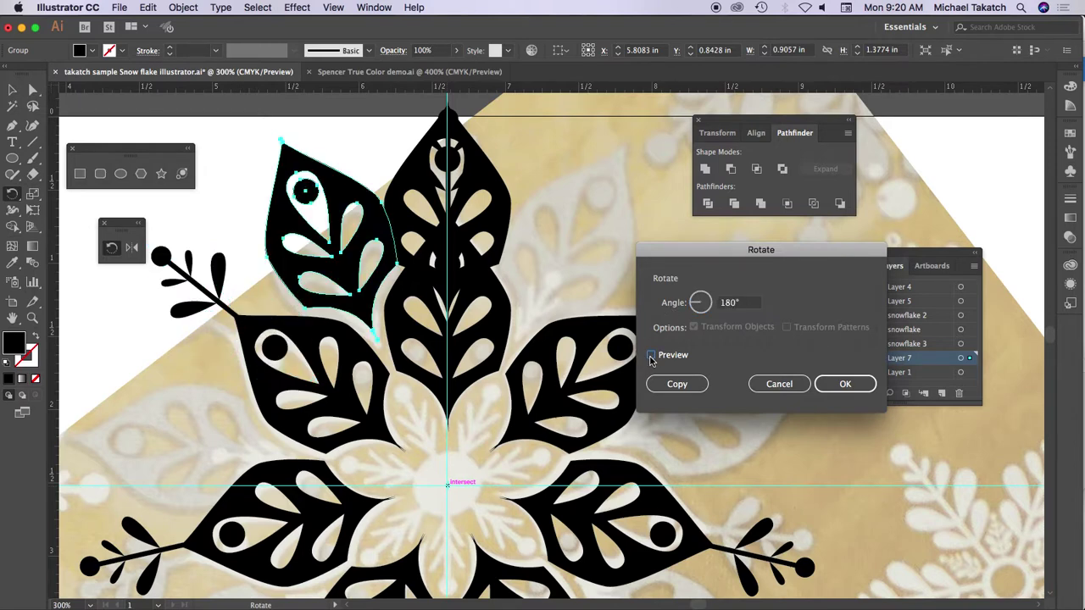
click(651, 355)
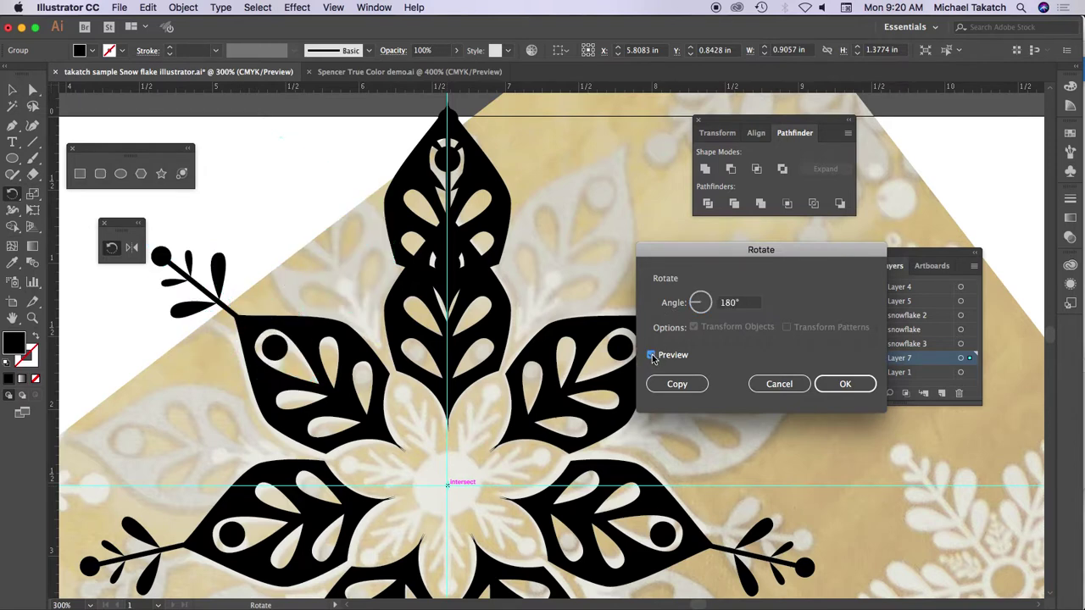
click(651, 355)
click(676, 383)
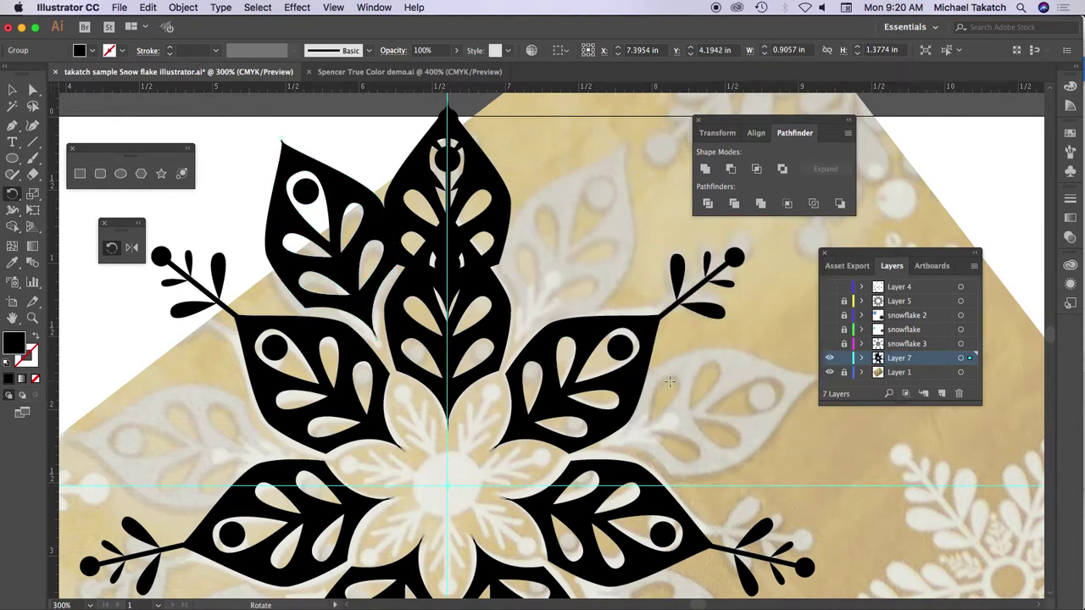
Copy the upper-left in-between petal around the guide intersection at 360/7 degrees and repeat the copy until the outer petals fill the remaining gaps
key(v)
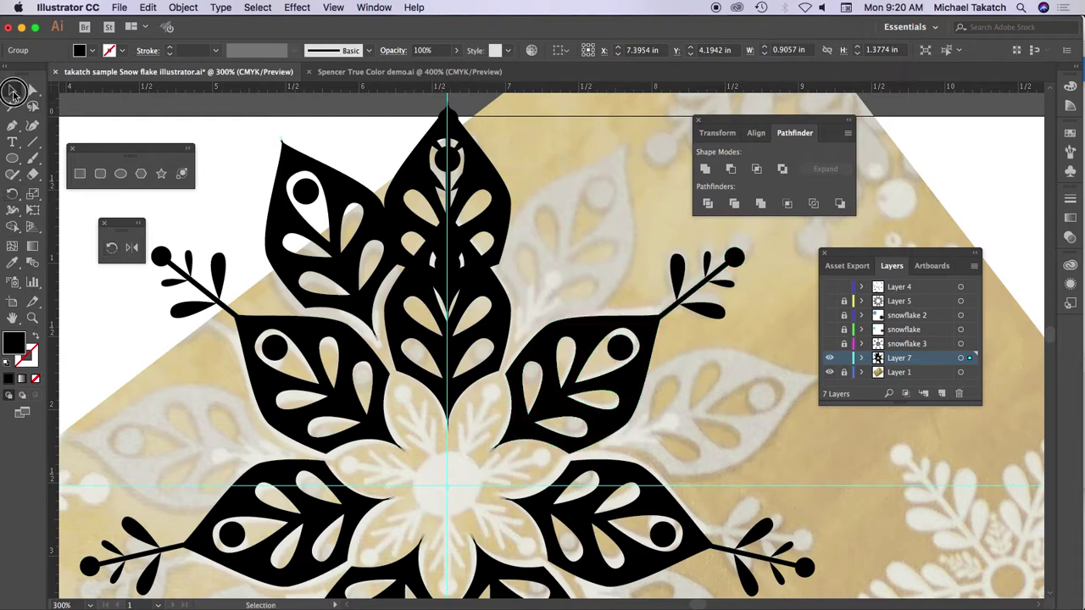
click(227, 170)
click(300, 194)
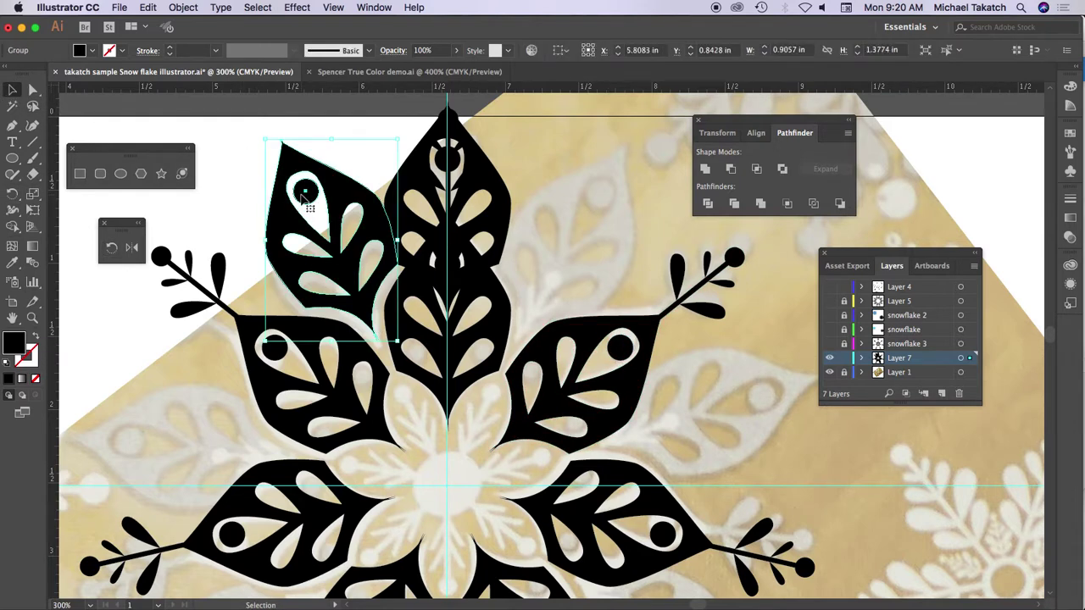
click(111, 247)
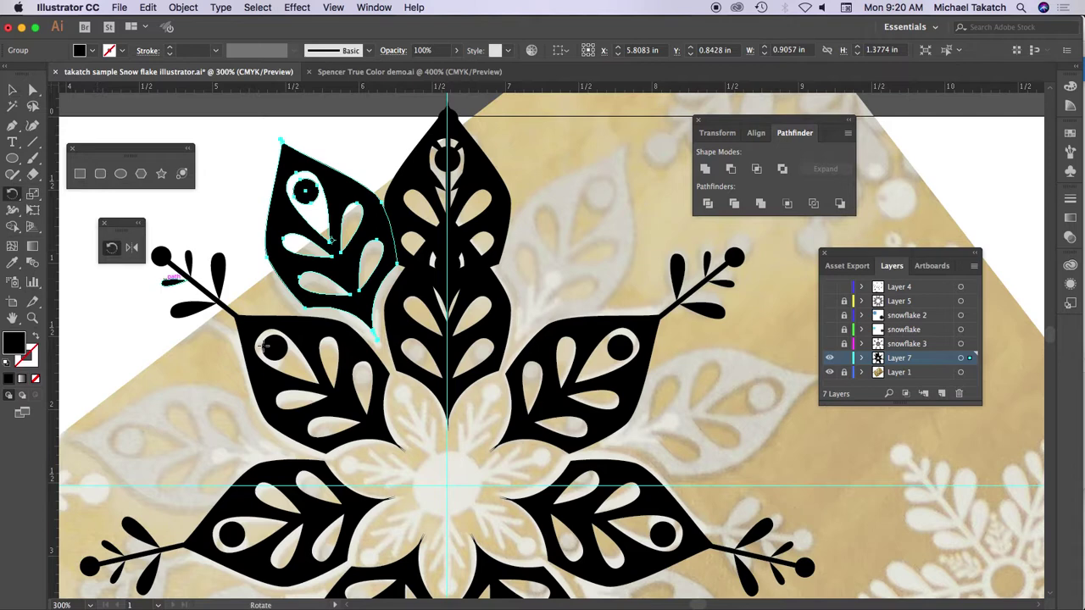
alt+click(447, 484)
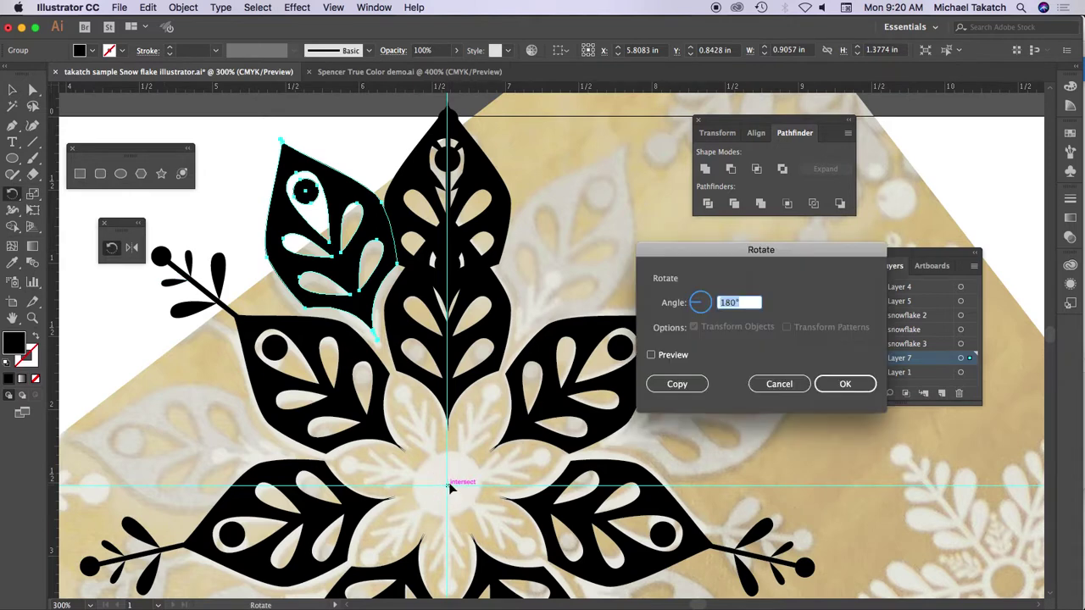
text(360/7)
click(663, 356)
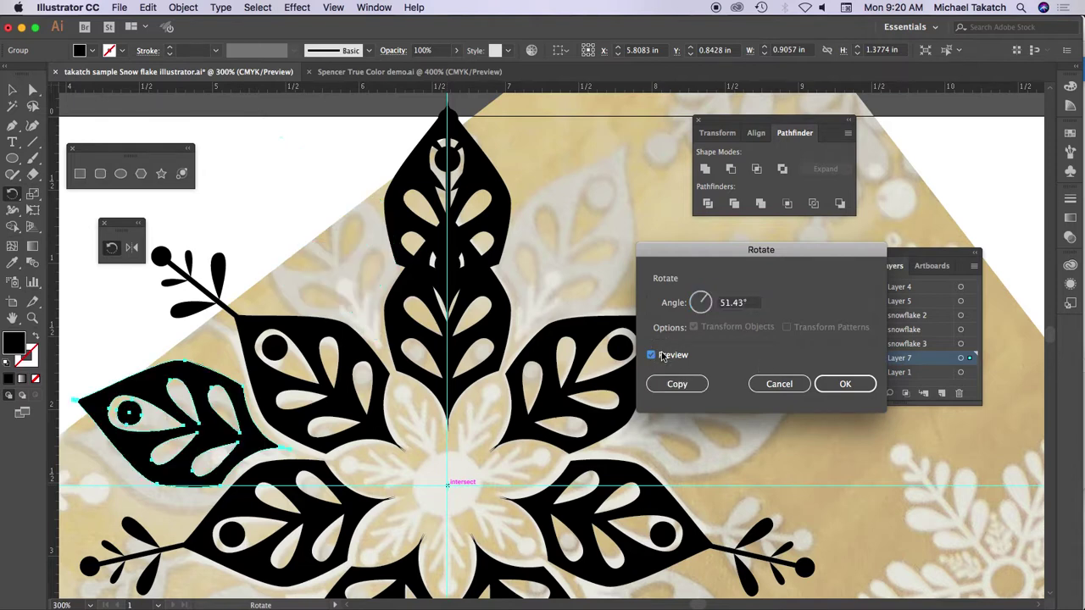
click(679, 383)
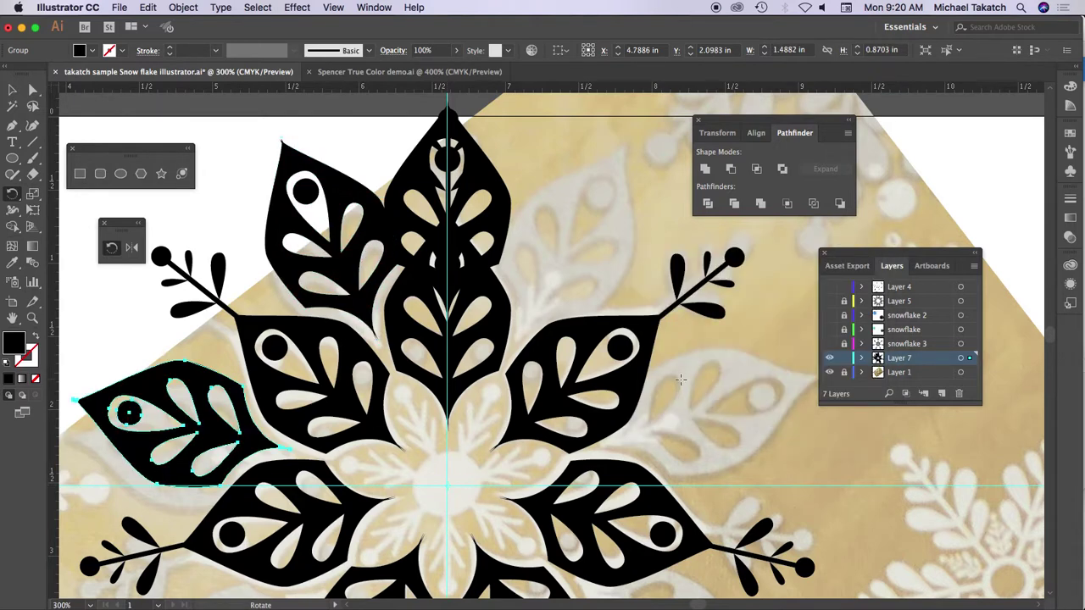
key(super+d)
key(super+d)
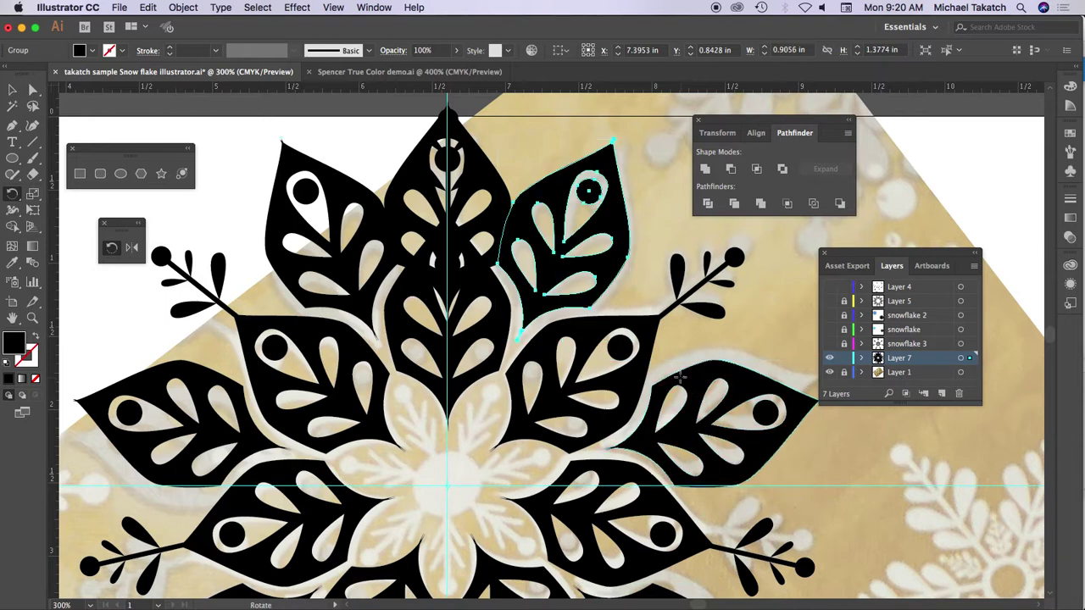
Try to delete the stacked petals and stem at the top of the snowflake, and undo the deletion
click(12, 89)
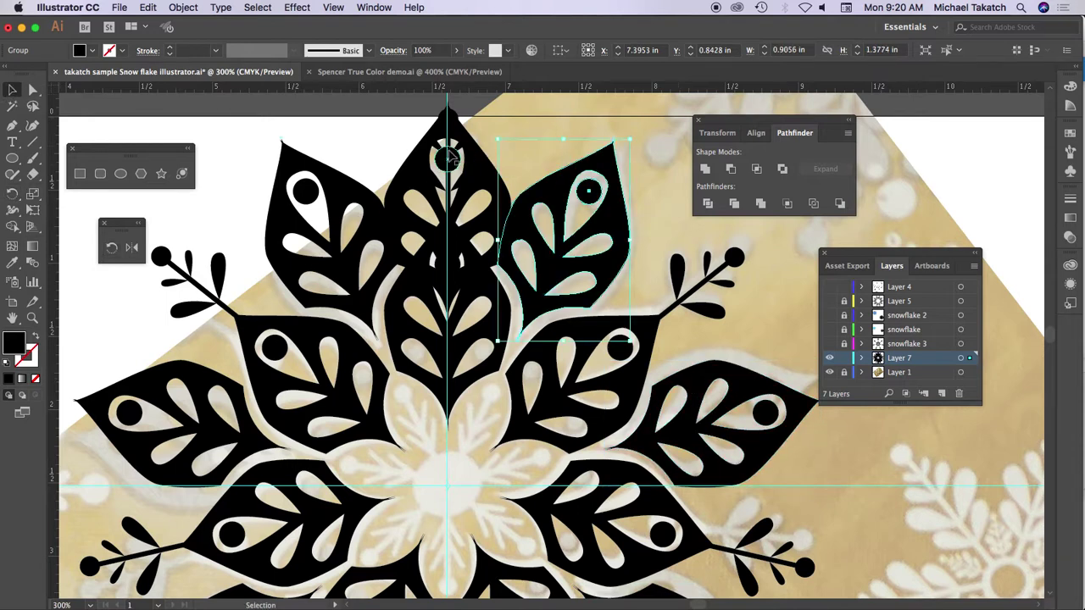
click(485, 199)
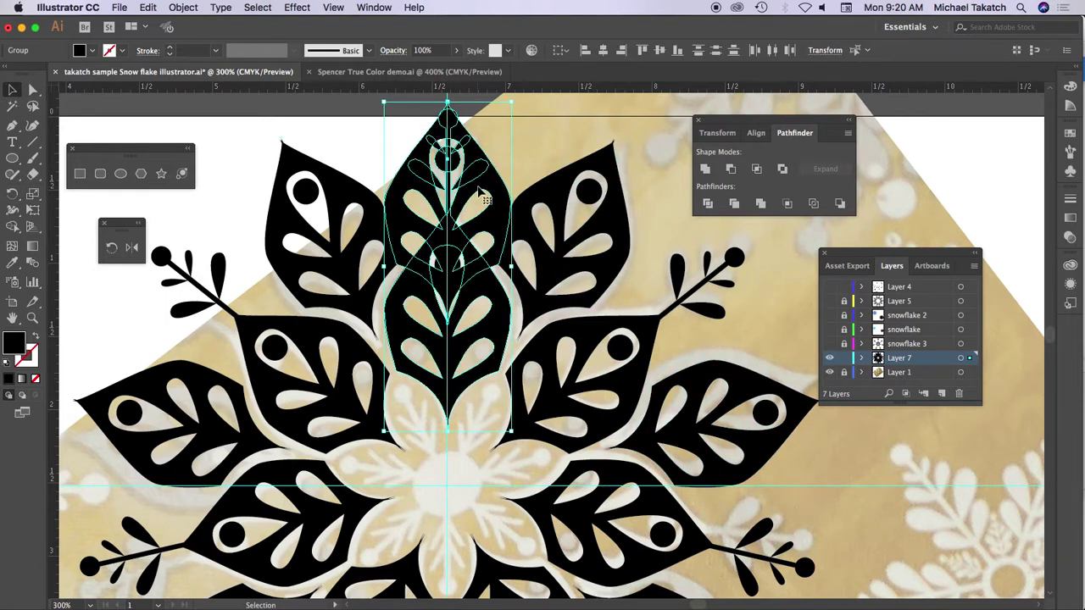
key(a)
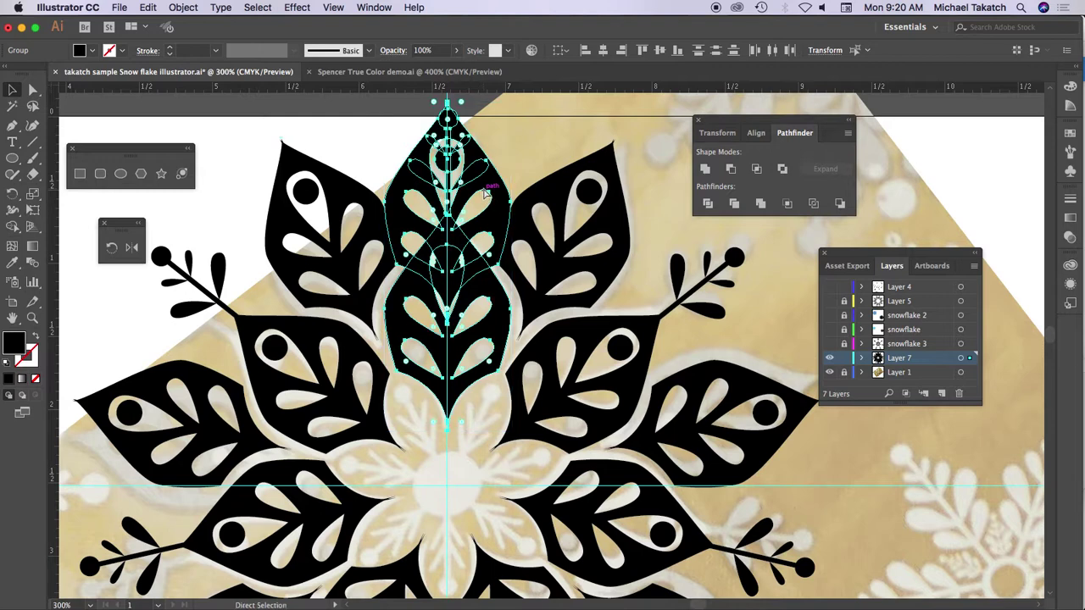
key(Delete)
key(v)
key(a)
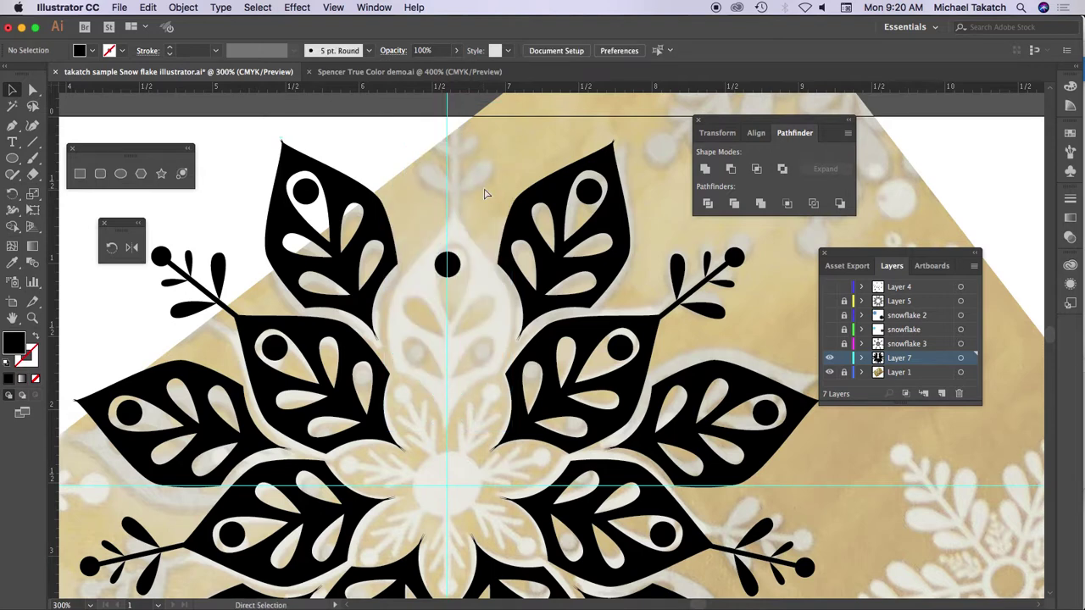
key(ctrl+z)
Move the spare petal covering the top stem out to the blank area at the upper right of the snowflake
key(v)
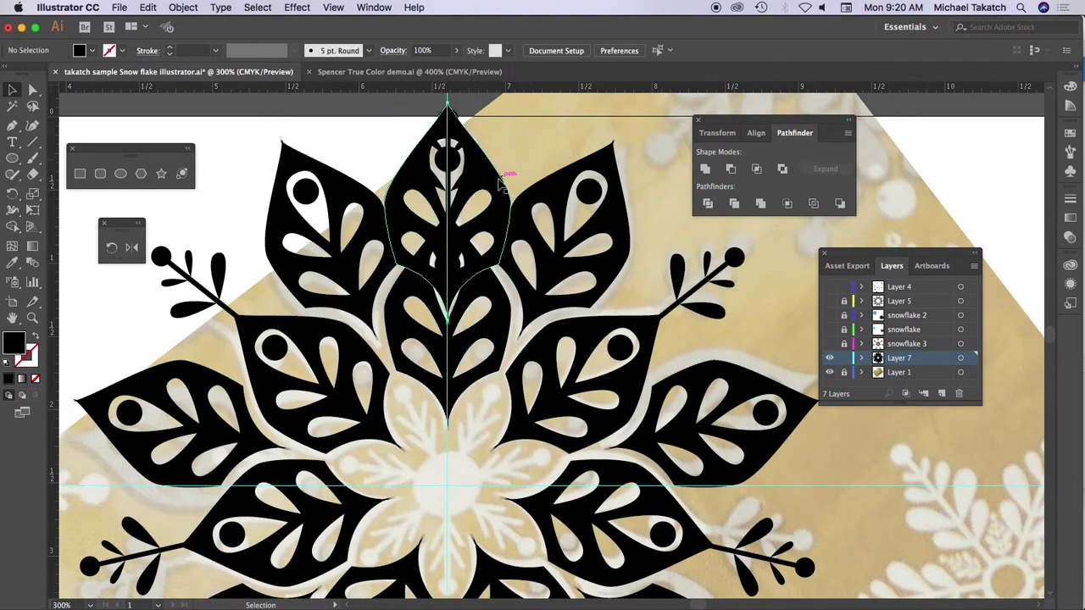
drag(422, 176, 977, 188)
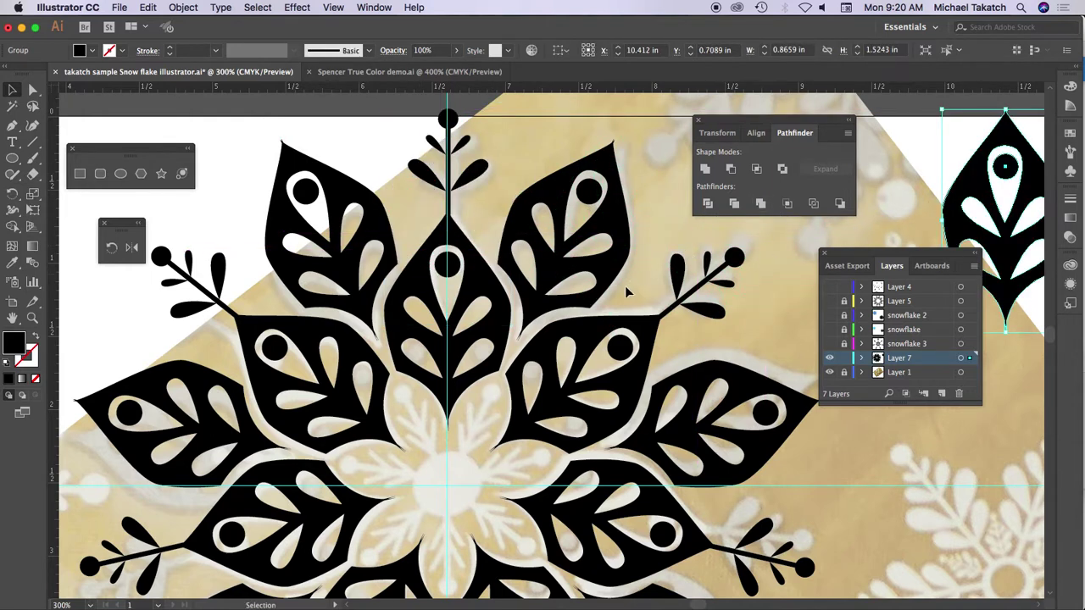
Show and unlock the snowflake 3 layer, and lock Layer 7
click(829, 343)
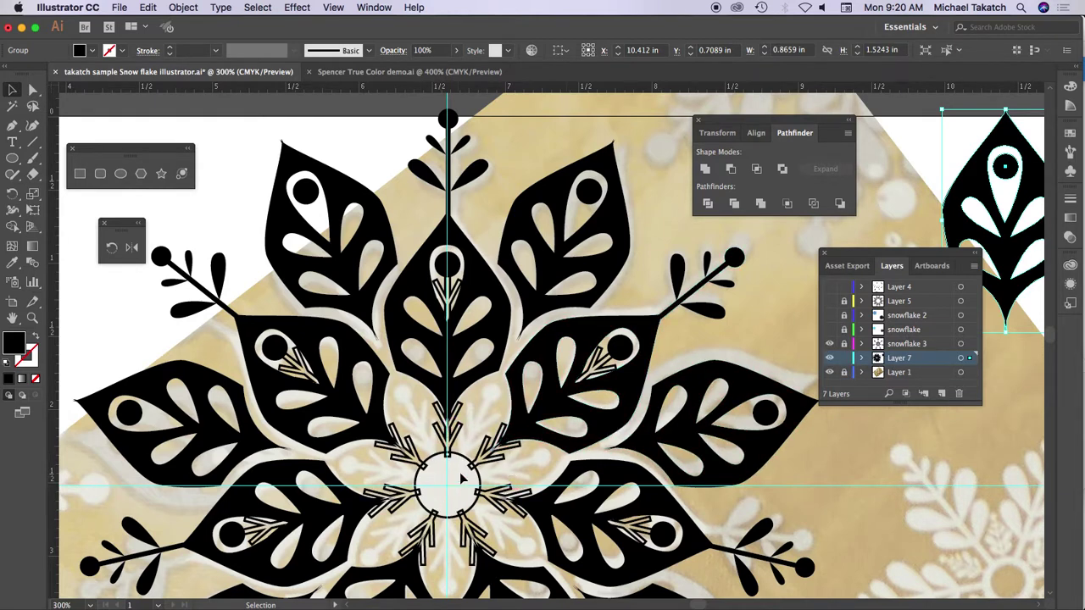
scroll(471, 457, down, 2)
scroll(471, 457, down, 10)
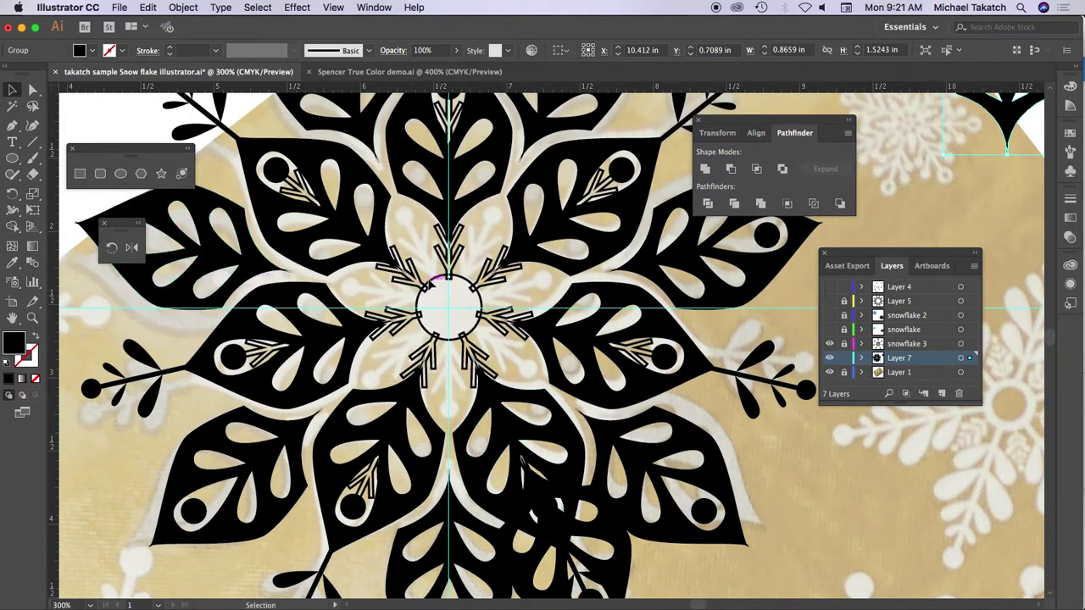
click(843, 357)
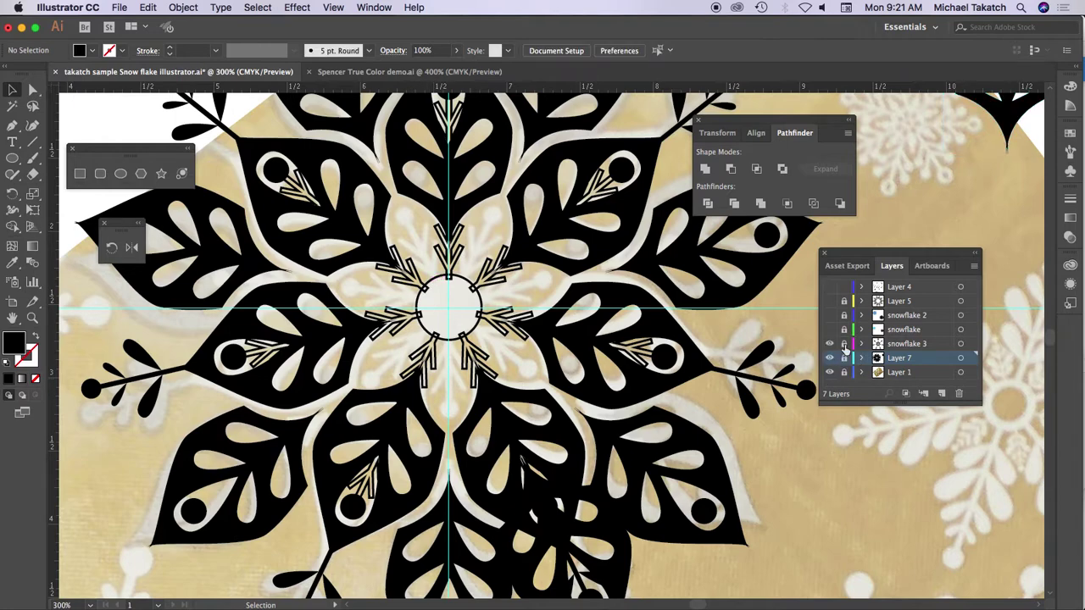
Rotate all artwork on the snowflake 3 layer by 51.43°/2 around the guide intersection, without making a copy
click(961, 344)
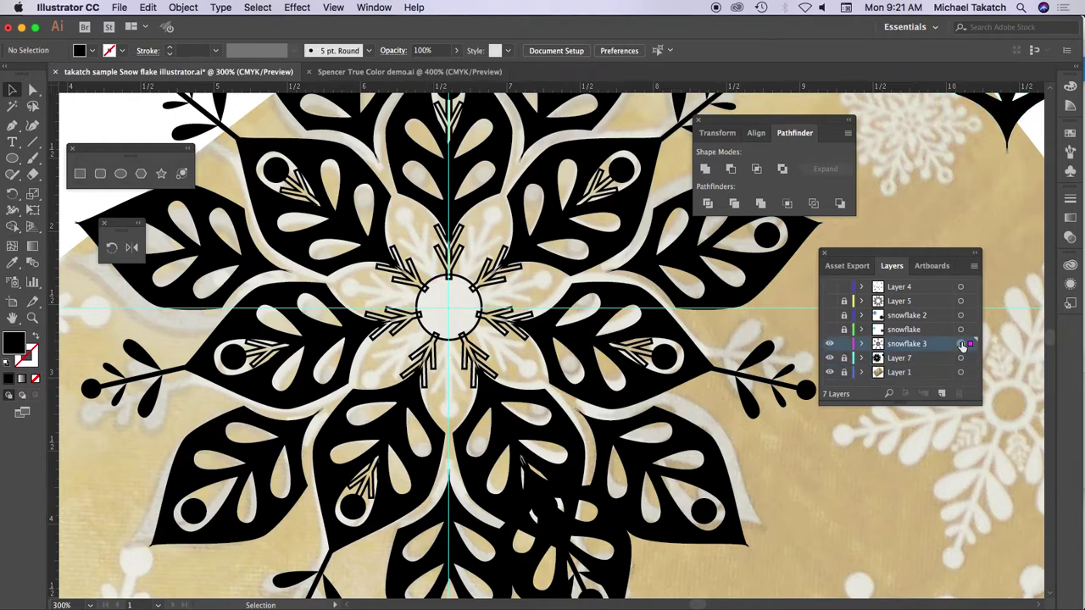
click(111, 247)
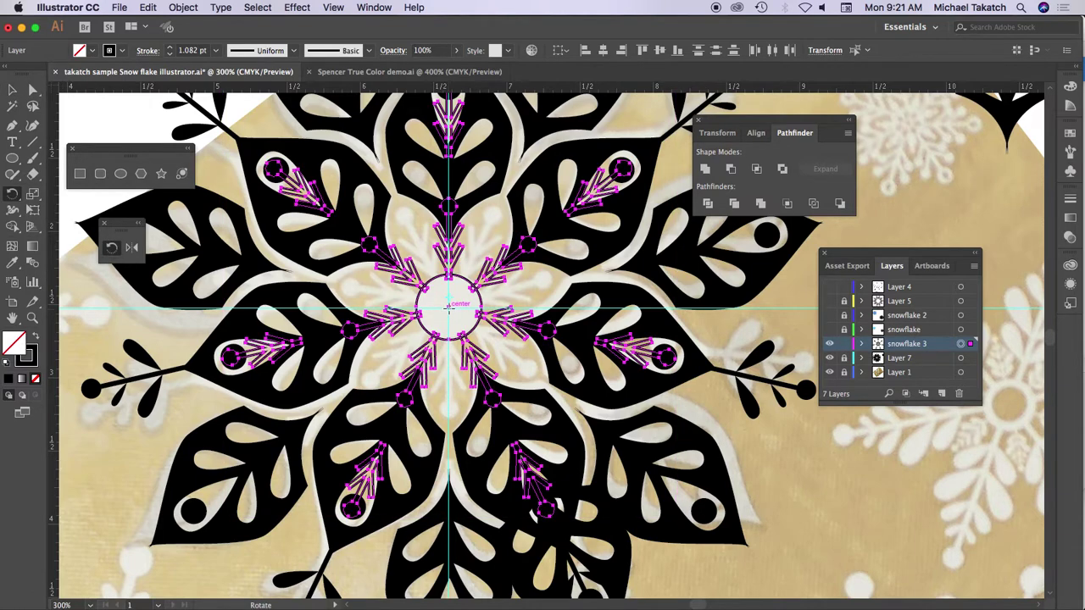
alt+click(450, 313)
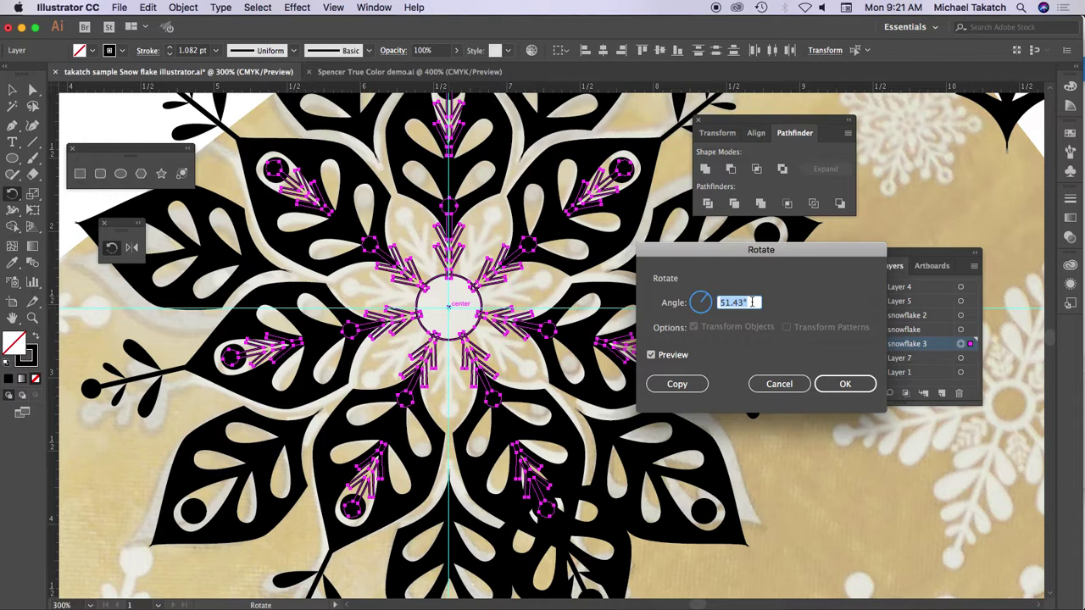
click(651, 355)
click(650, 355)
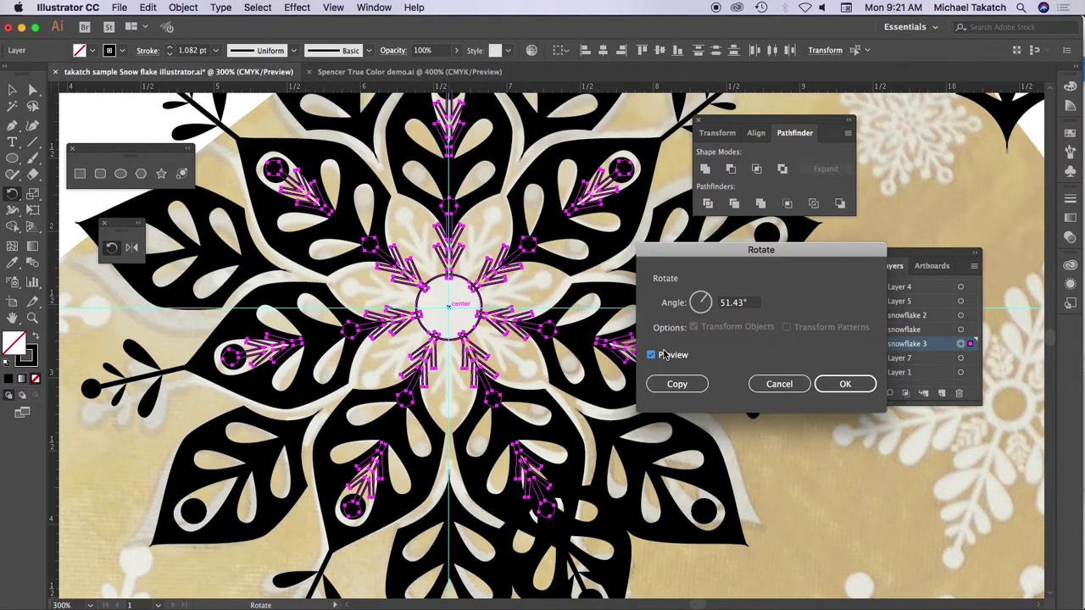
click(749, 305)
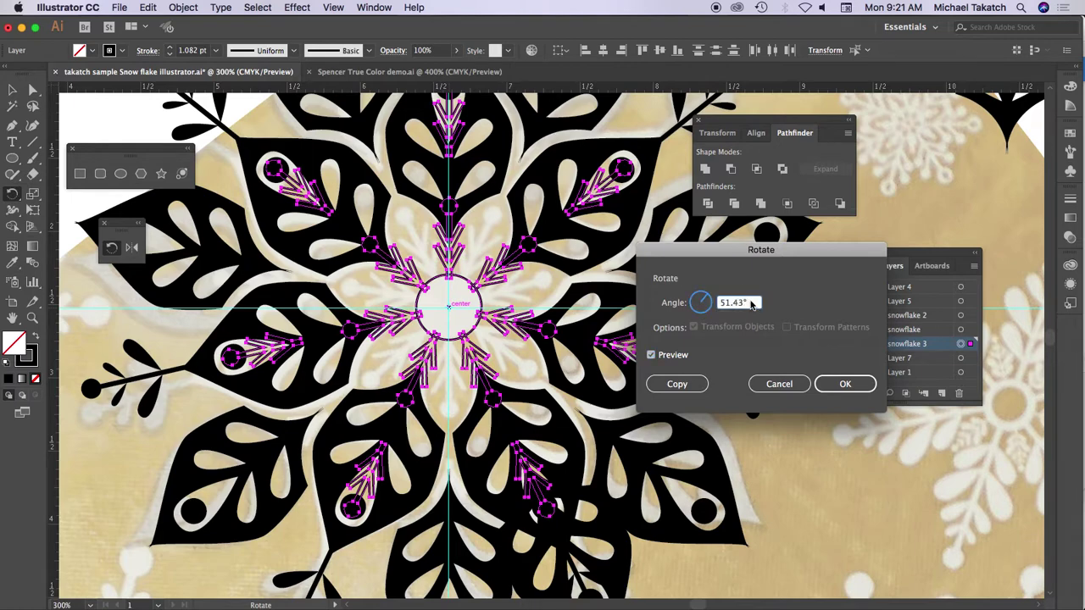
text(/2)
click(651, 356)
click(650, 356)
click(650, 355)
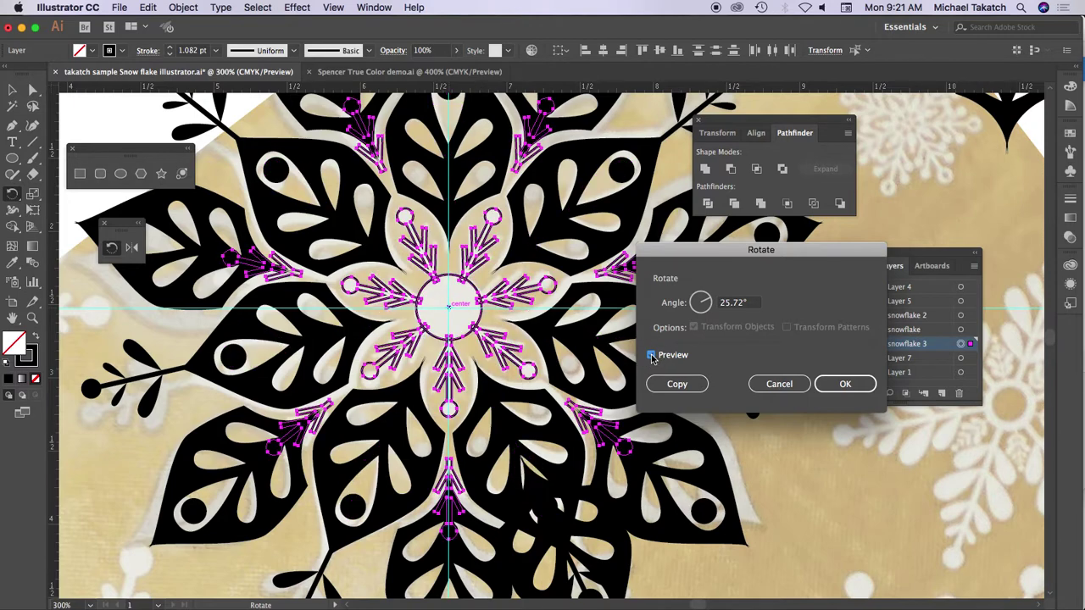
click(836, 385)
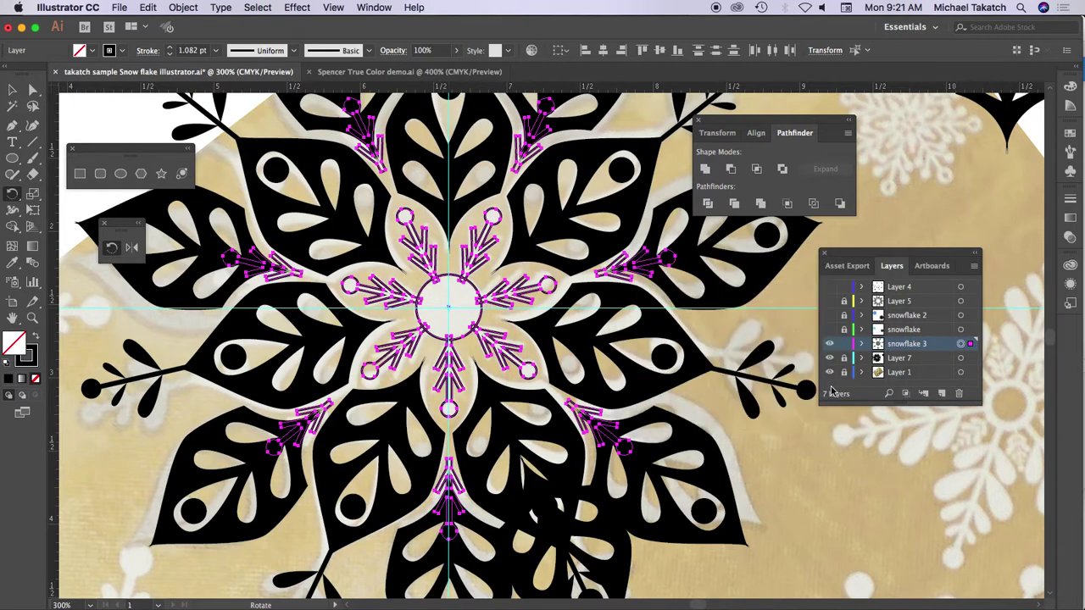
Swap fill and stroke on the snowflake 3 artwork for a solid black fill with no stroke, and deselect it
key(v)
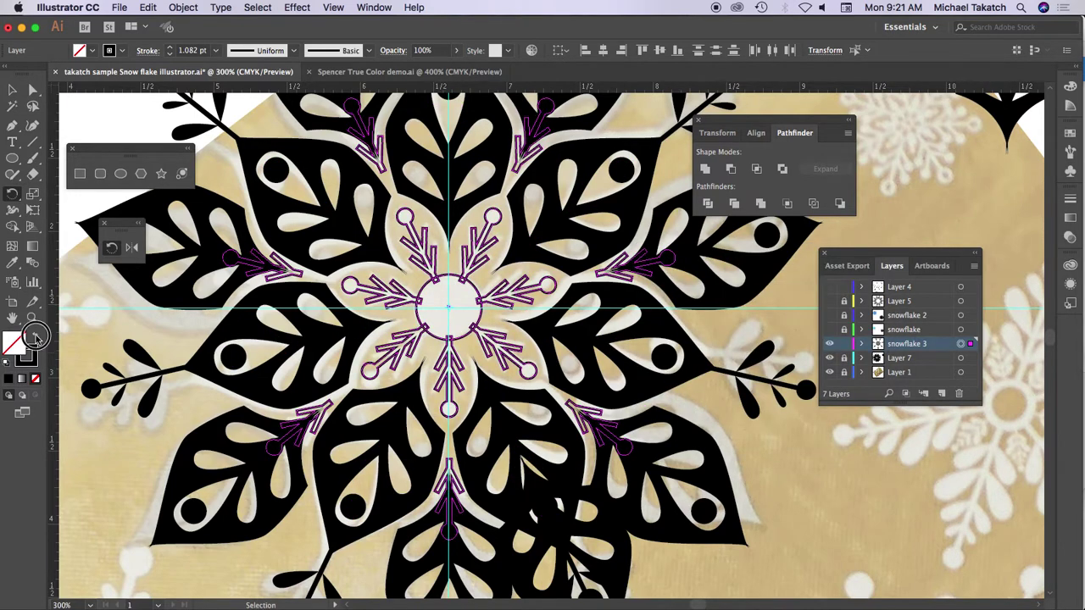
click(34, 337)
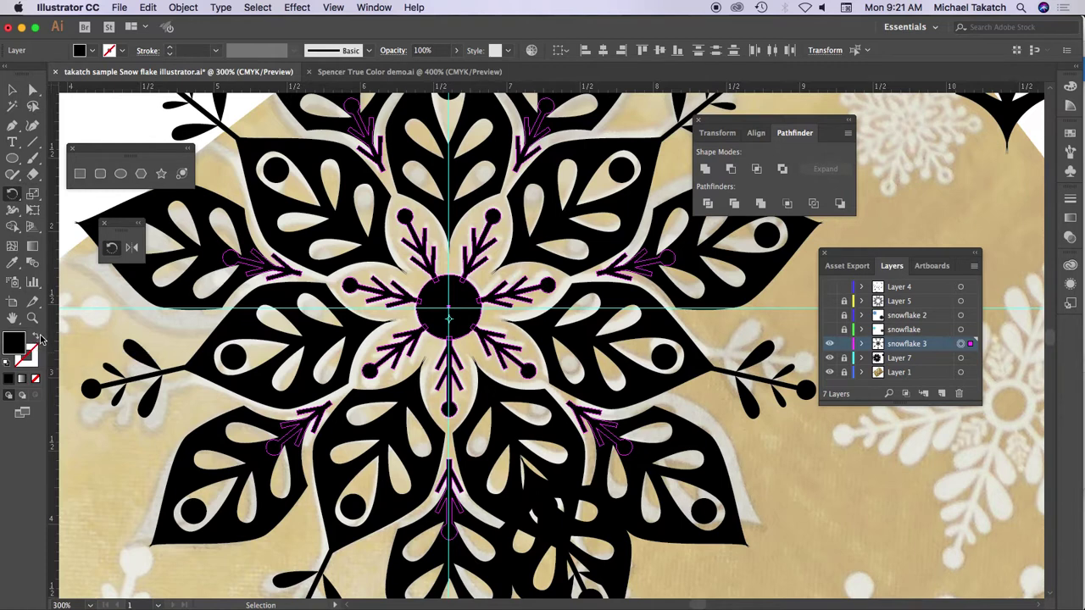
key(r)
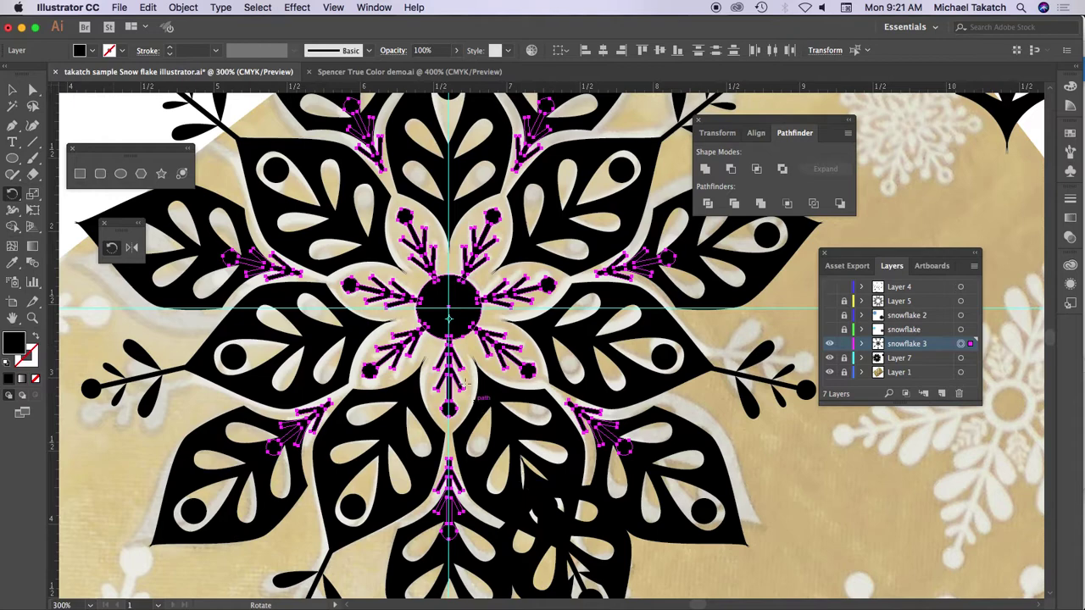
key(v)
key(super+minus)
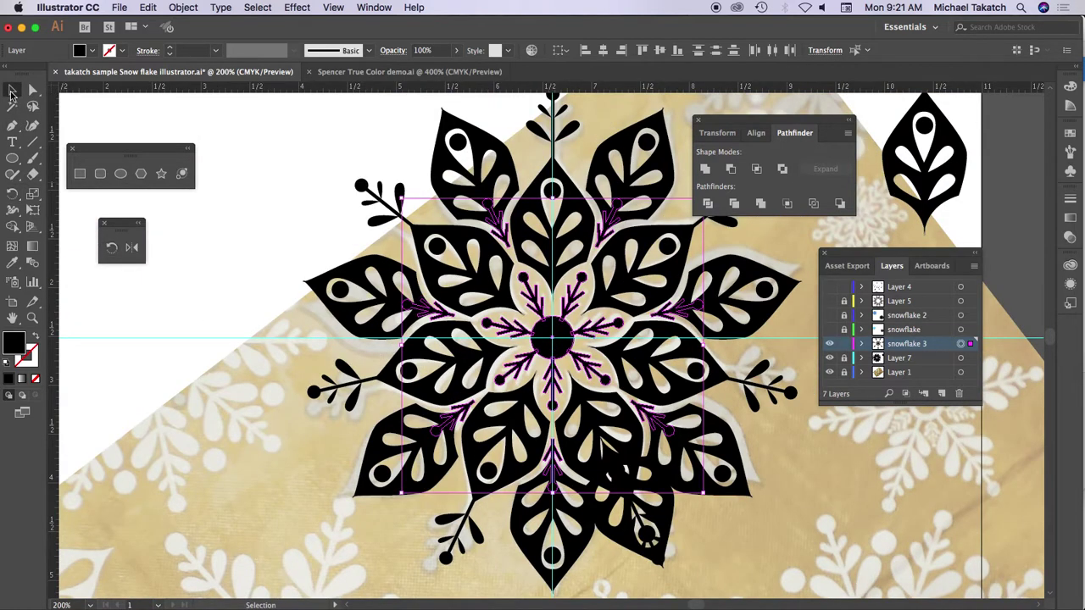
click(208, 286)
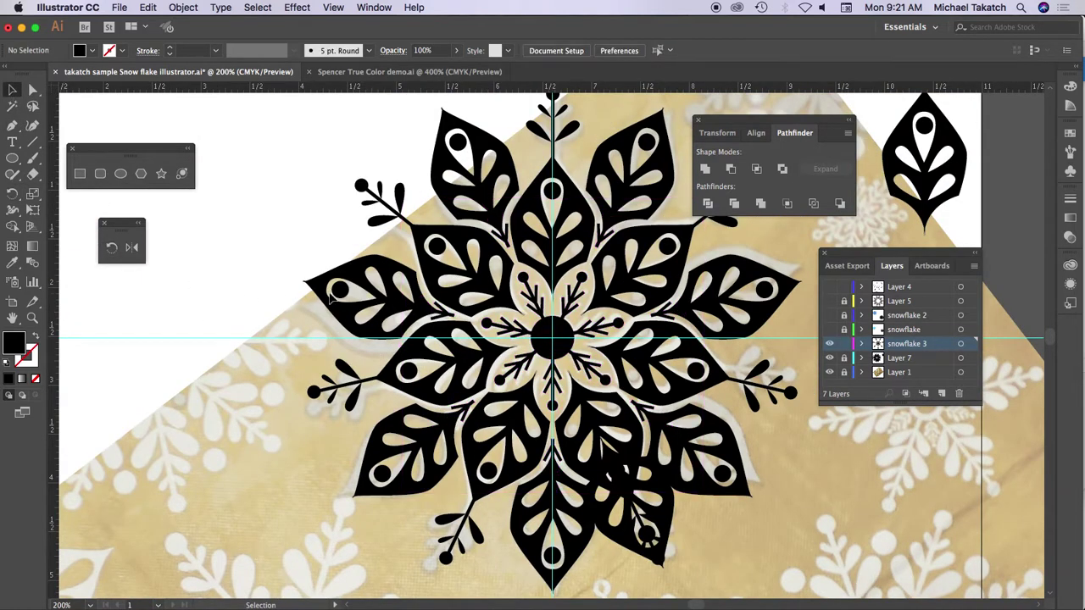
Select the seven outer sprigs of the snowflake 3 layer together, undoing any accidental move
click(441, 320)
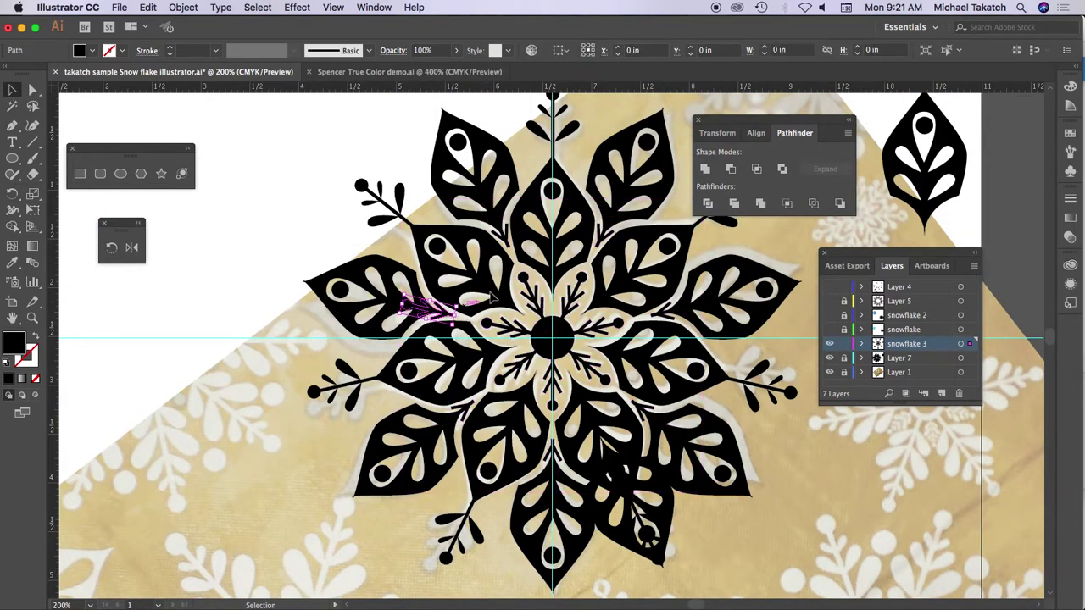
shift+click(507, 246)
shift+click(610, 227)
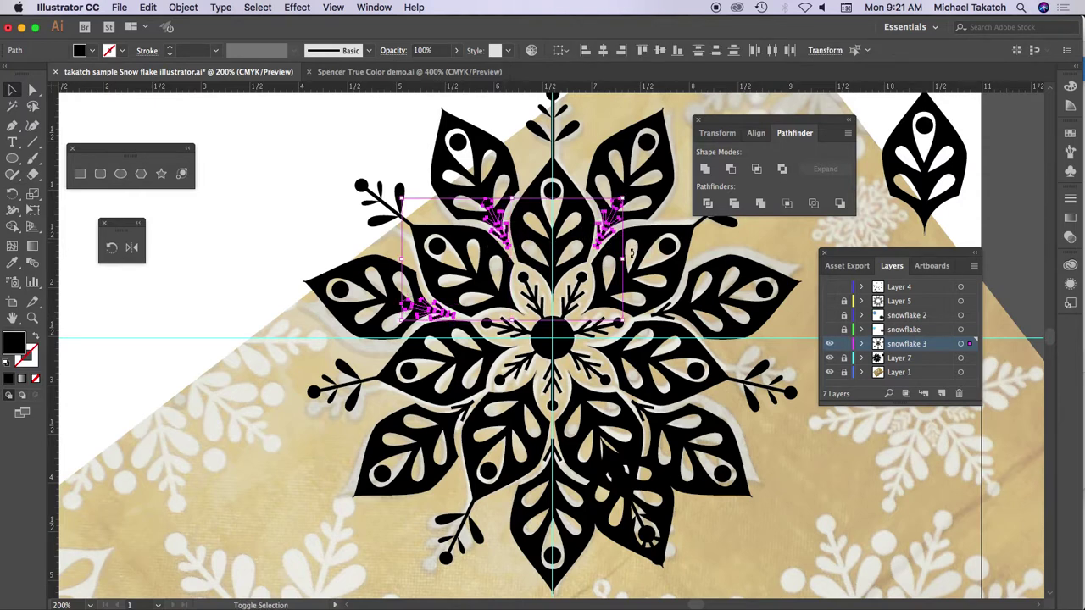
shift+click(676, 310)
shift+click(649, 413)
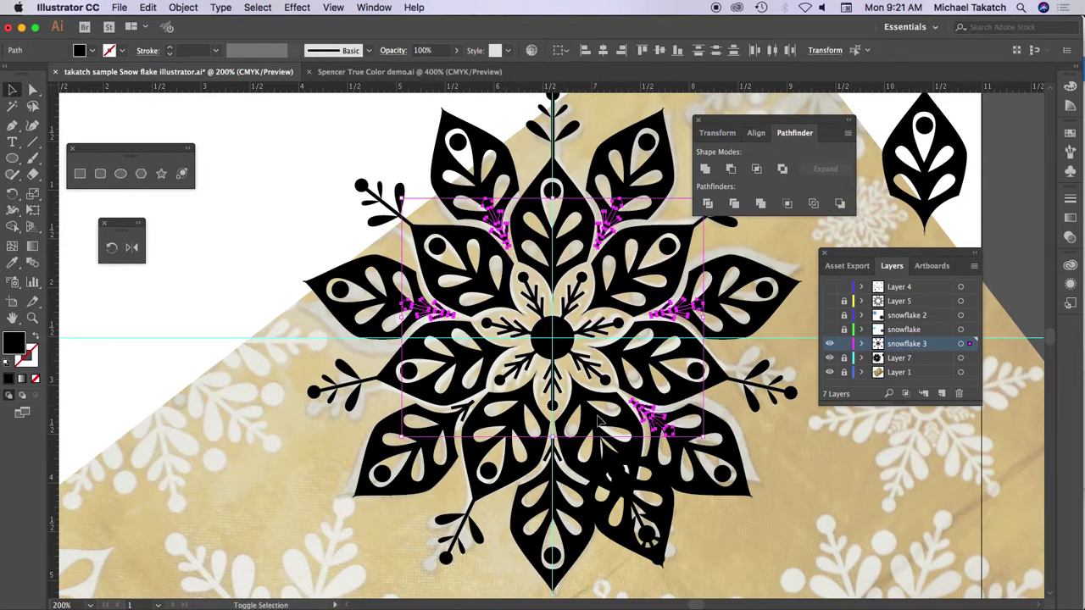
shift+click(555, 453)
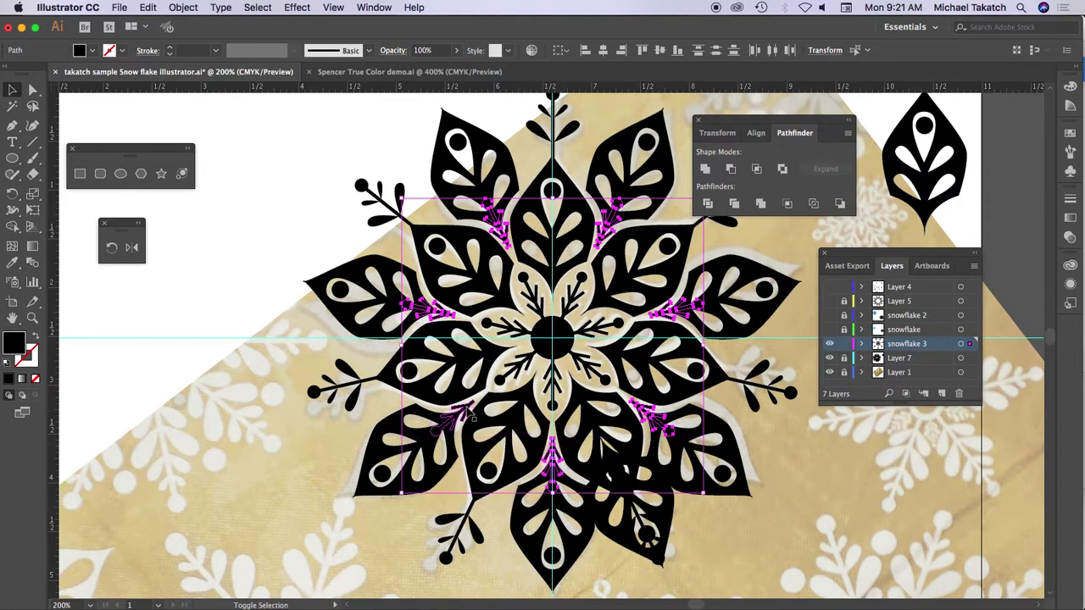
shift+click(464, 411)
drag(464, 411, 404, 433)
key(super+z)
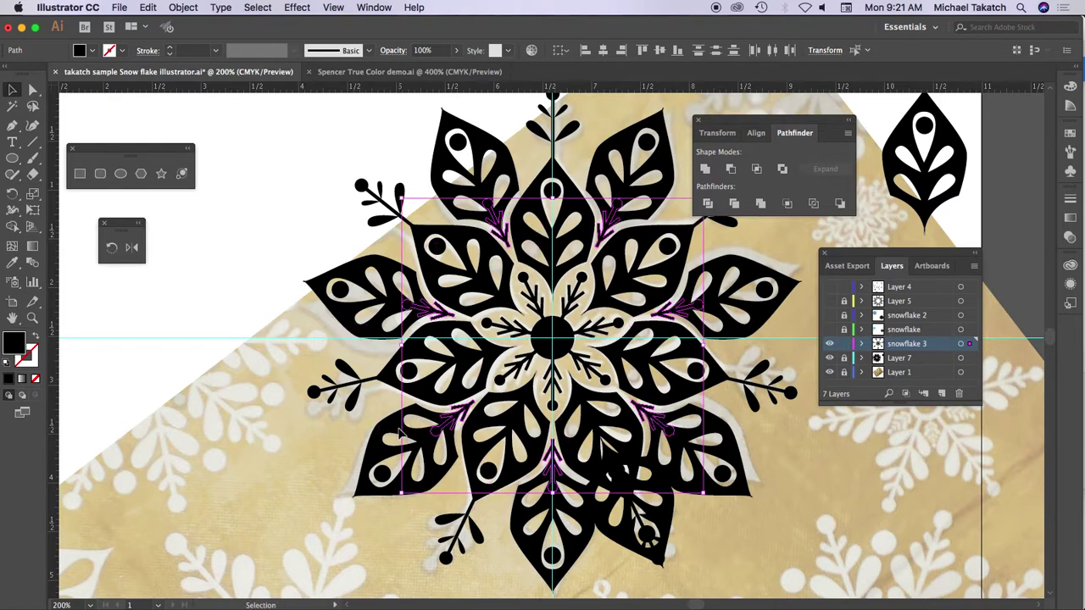
Rotate the seven selected sprigs around the guide intersection by 360/7 degrees divided by 2, without making a copy
click(111, 246)
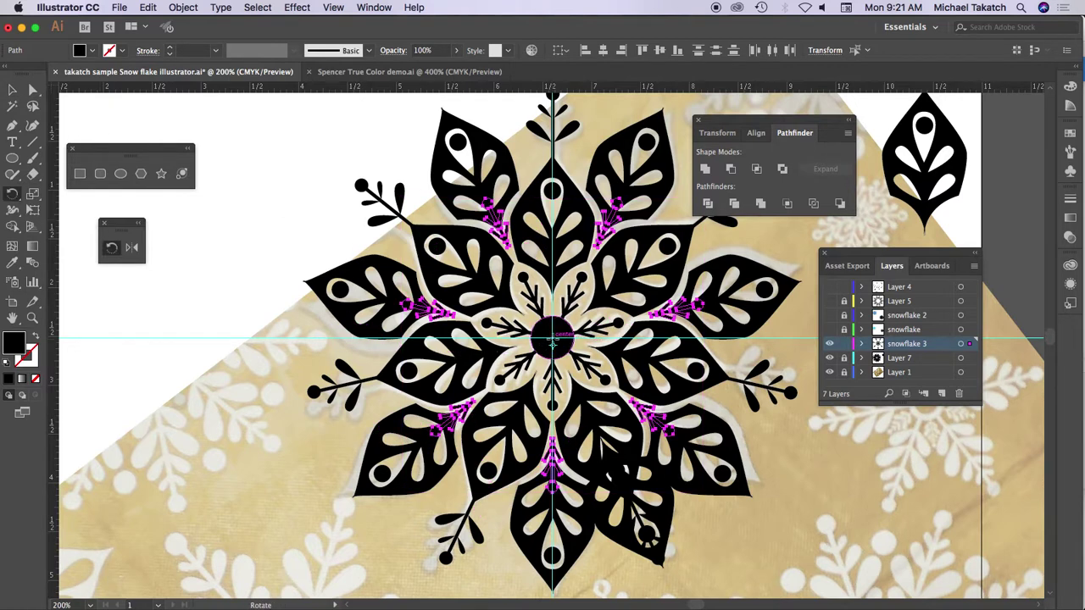
alt+click(552, 339)
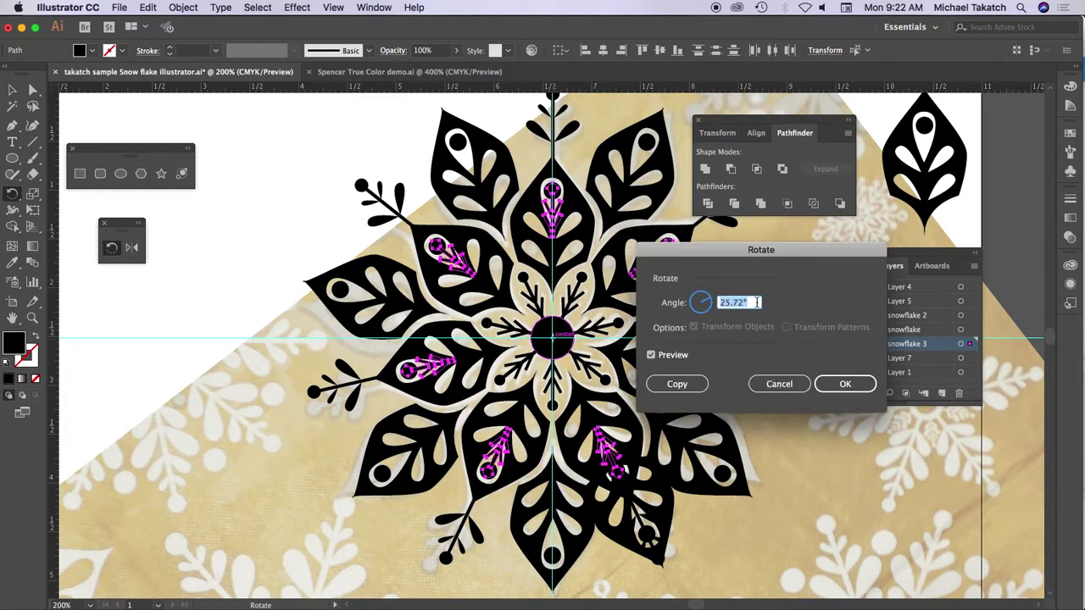
text(360/7)
click(651, 355)
click(653, 357)
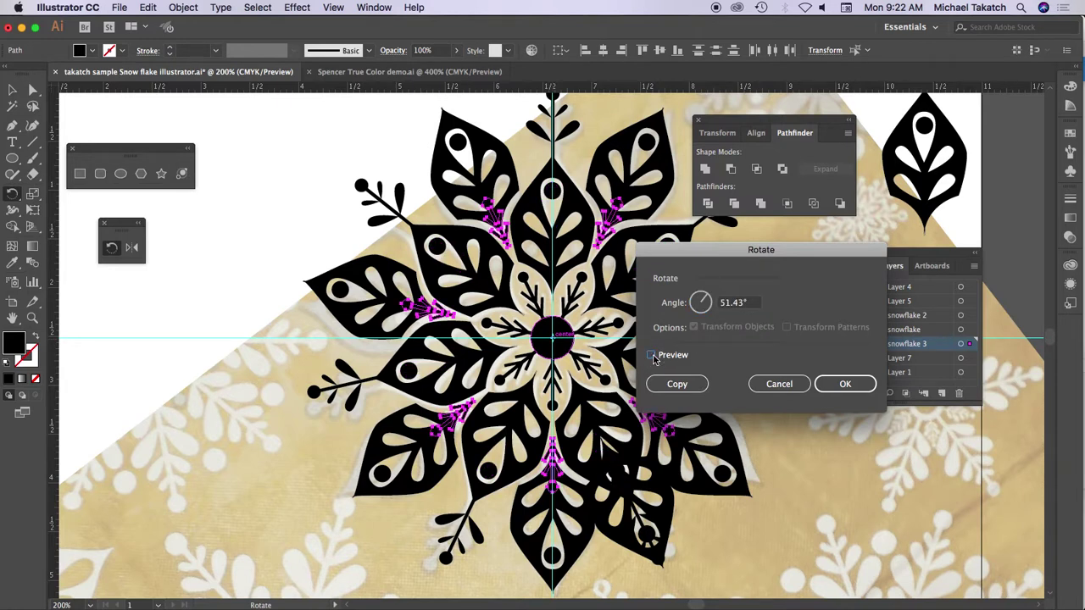
click(651, 355)
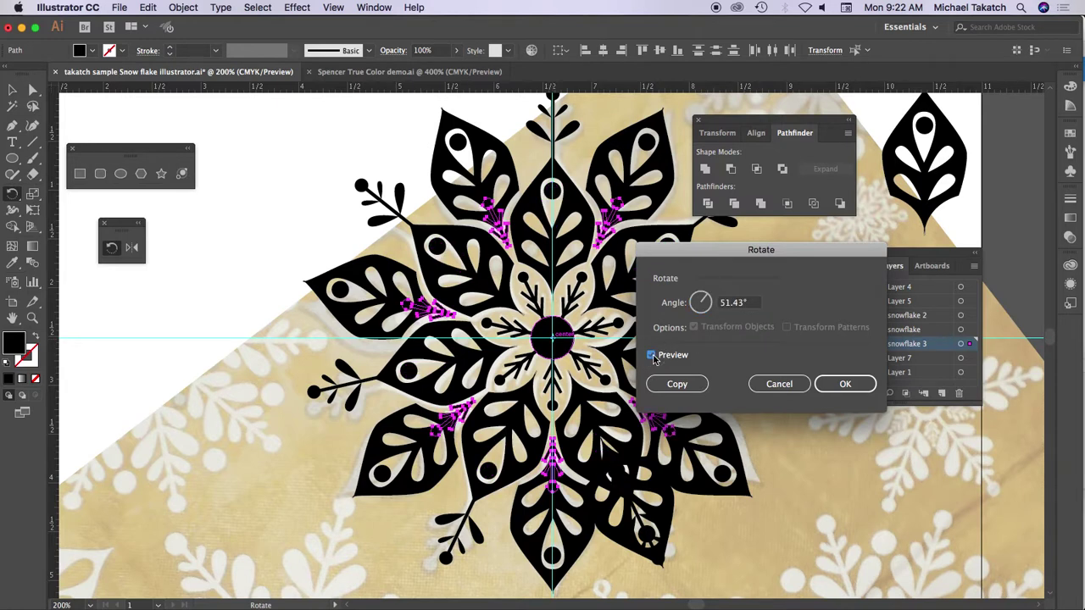
click(754, 303)
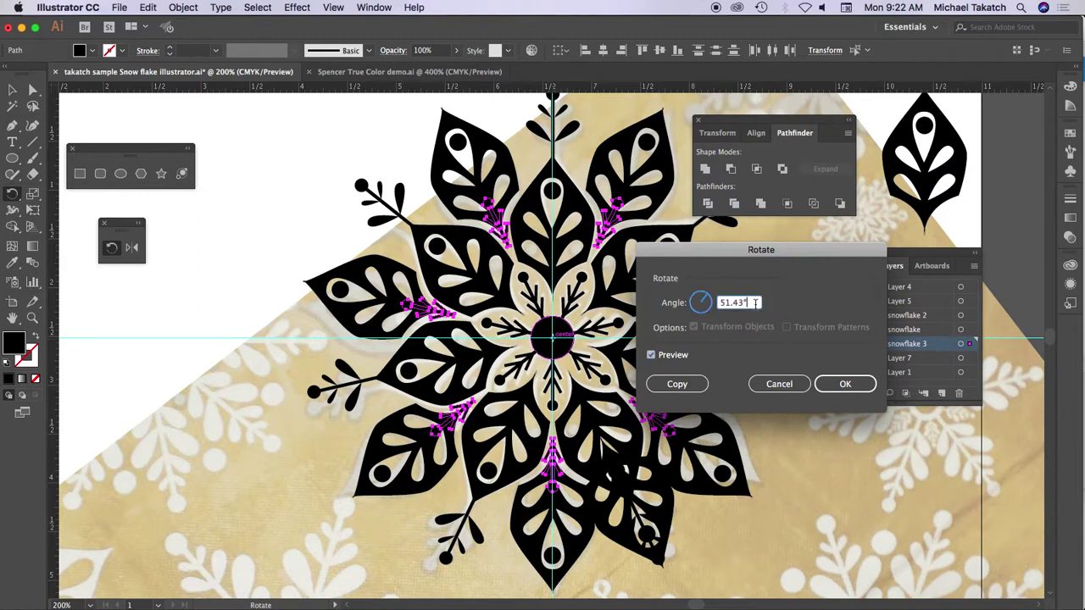
text(/2)
click(678, 384)
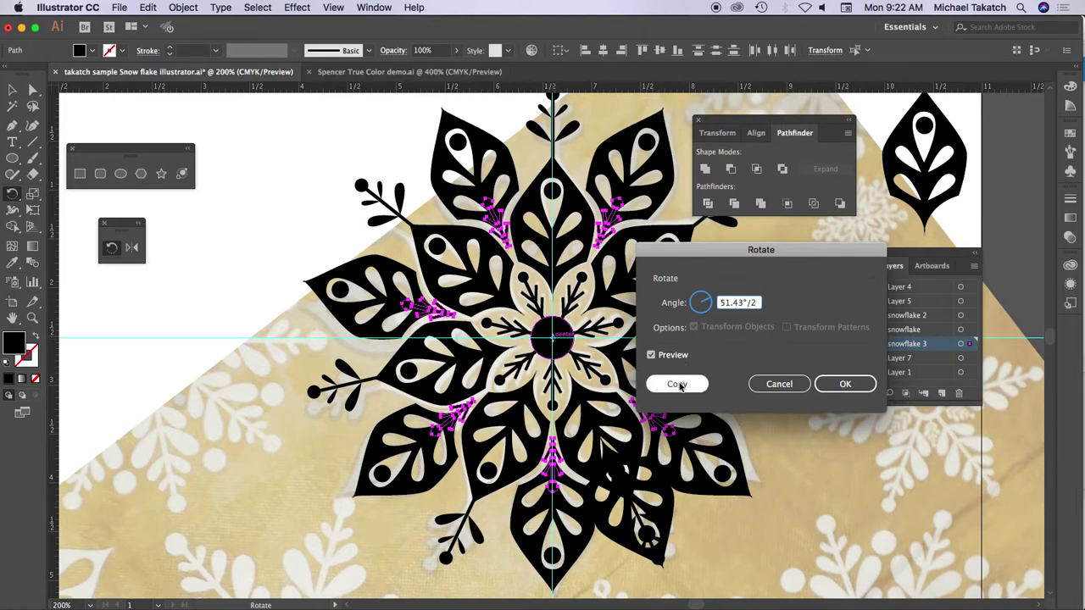
click(651, 355)
click(651, 355)
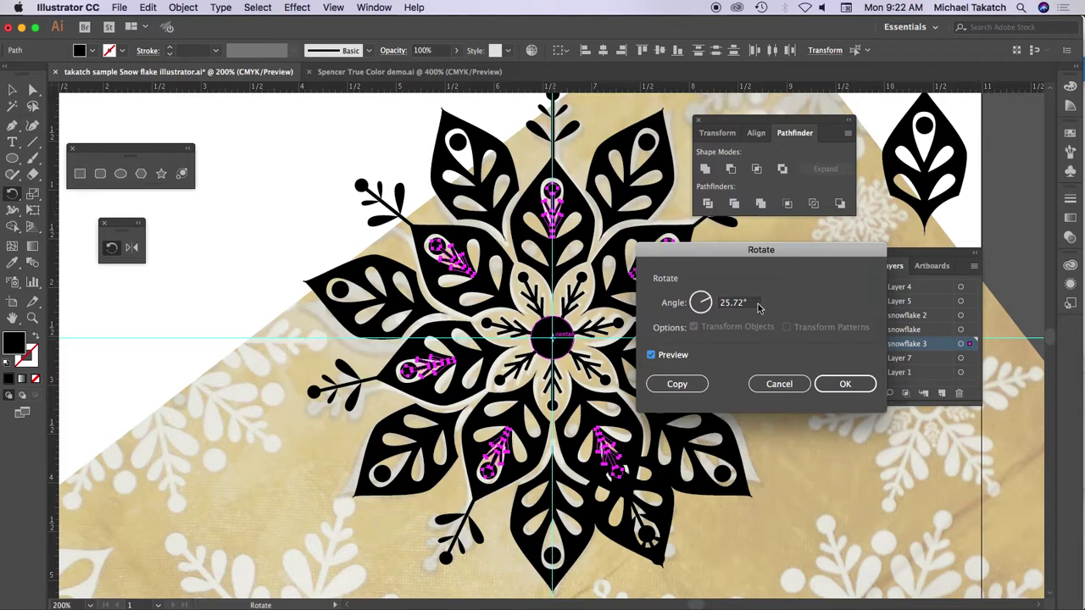
click(828, 384)
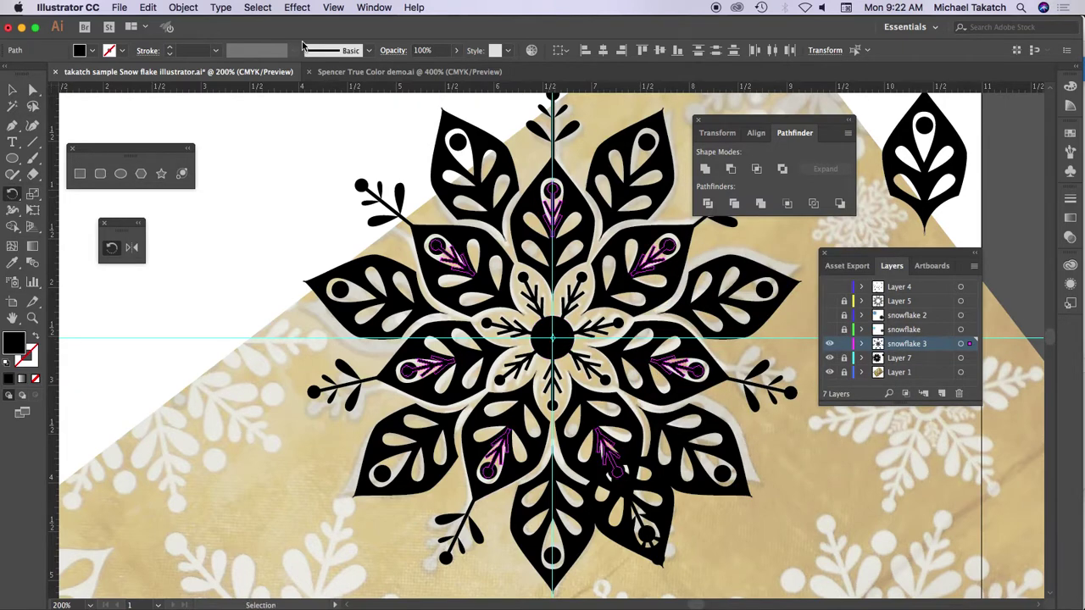
Hide the seven selected outer sprigs, leaving the center circle and inner sprigs in view
click(183, 7)
mouse_move(219, 108)
click(343, 110)
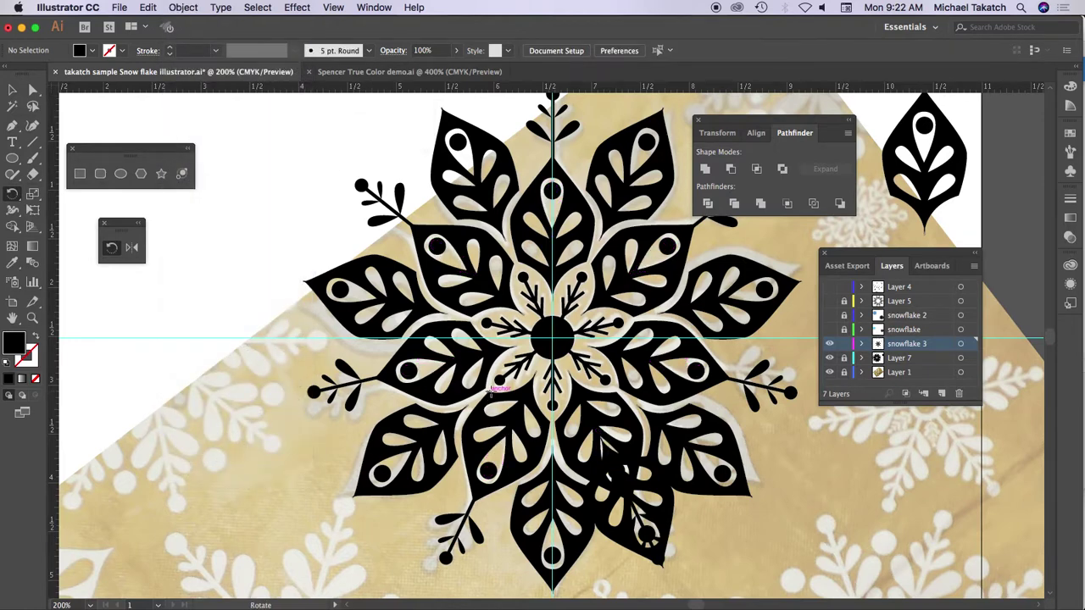
Hide all tools and panels to view the whole snowflake over the reference image
key(v)
key(Tab)
key(r)
scroll(730, 187, up, 1)
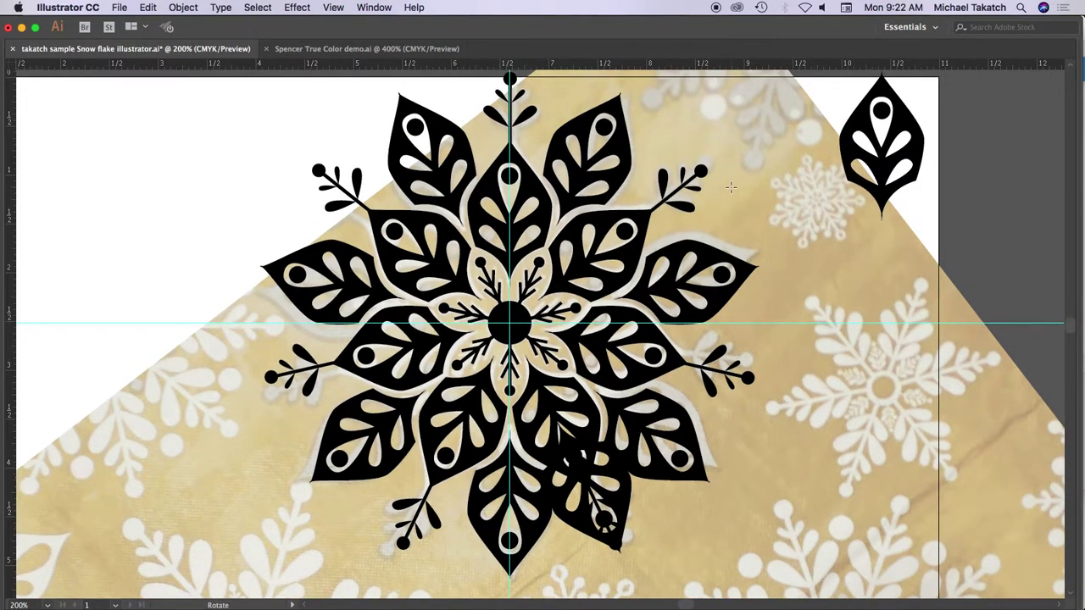